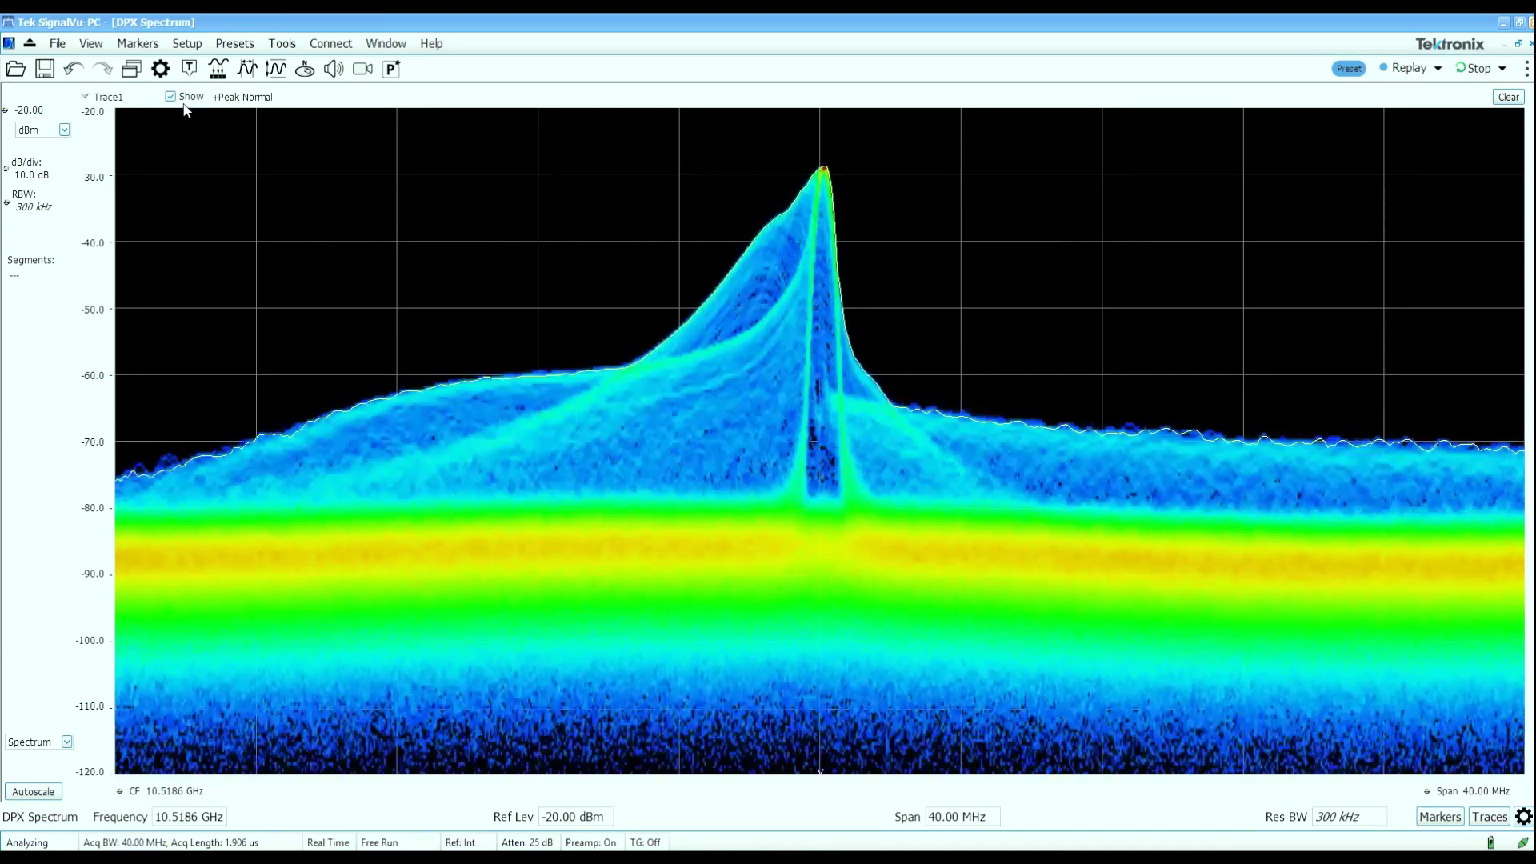
# Add a Time Overview display alongside the DPX spectrum.
pyautogui.click(131, 68)
pyautogui.doubleClick(850, 396)
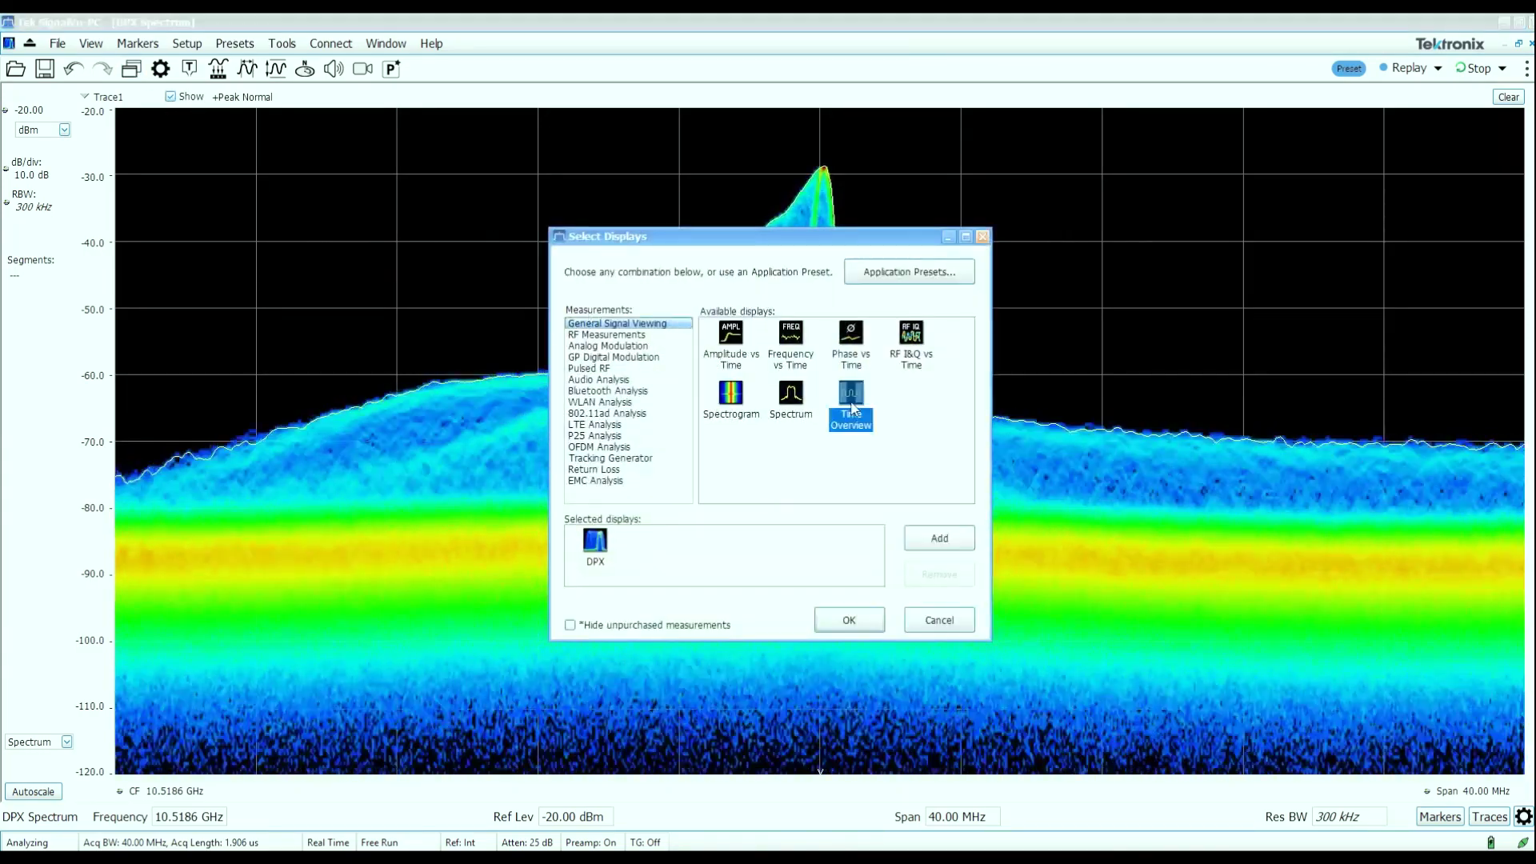
pyautogui.click(849, 620)
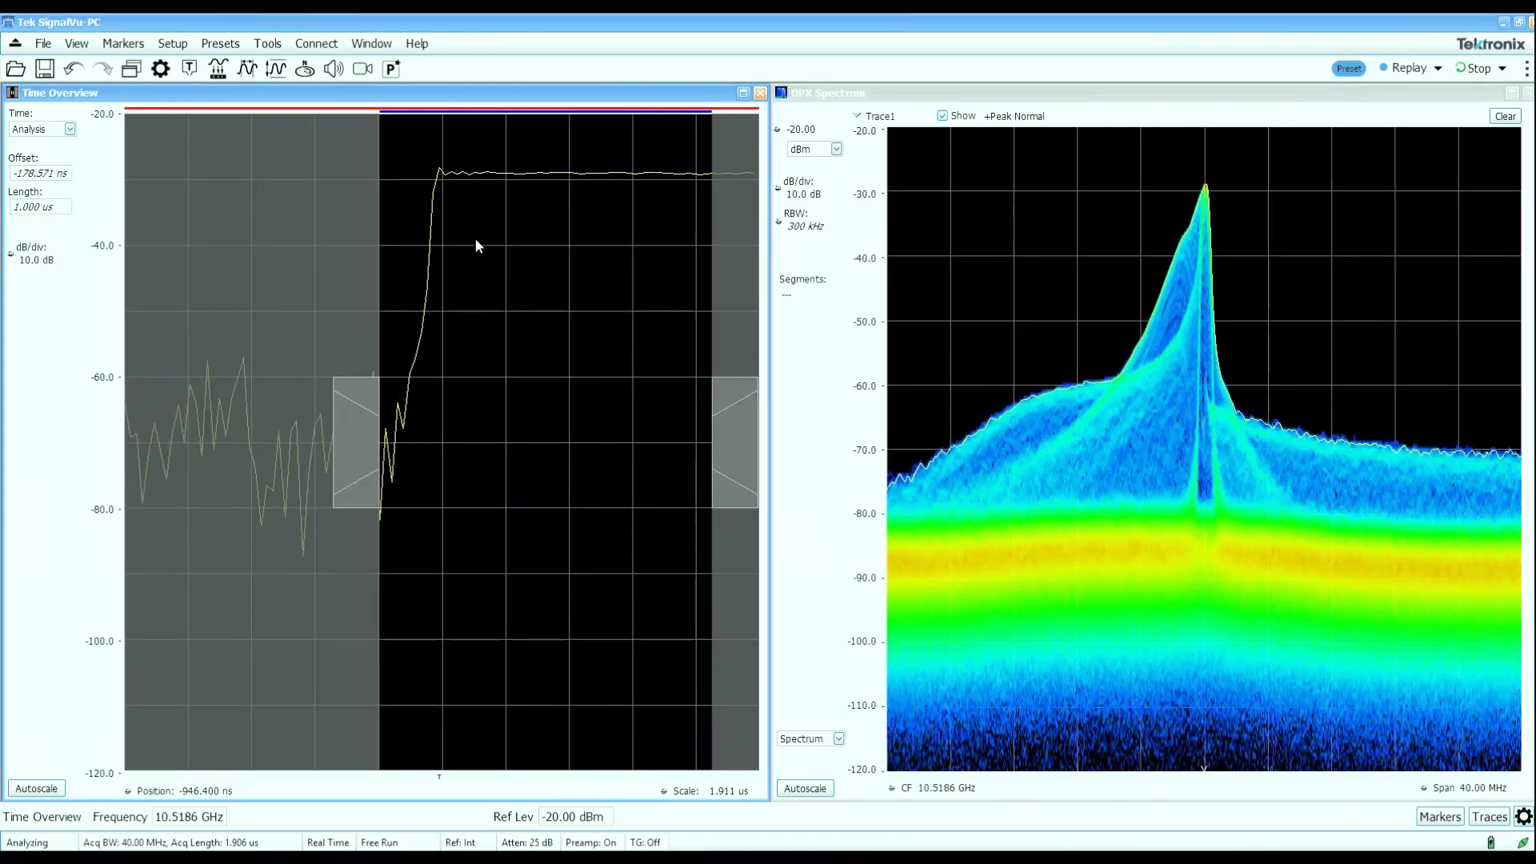
# Switch to triggered acquisition at -40 dBm and set a 50 µs analysis length.
pyautogui.click(187, 72)
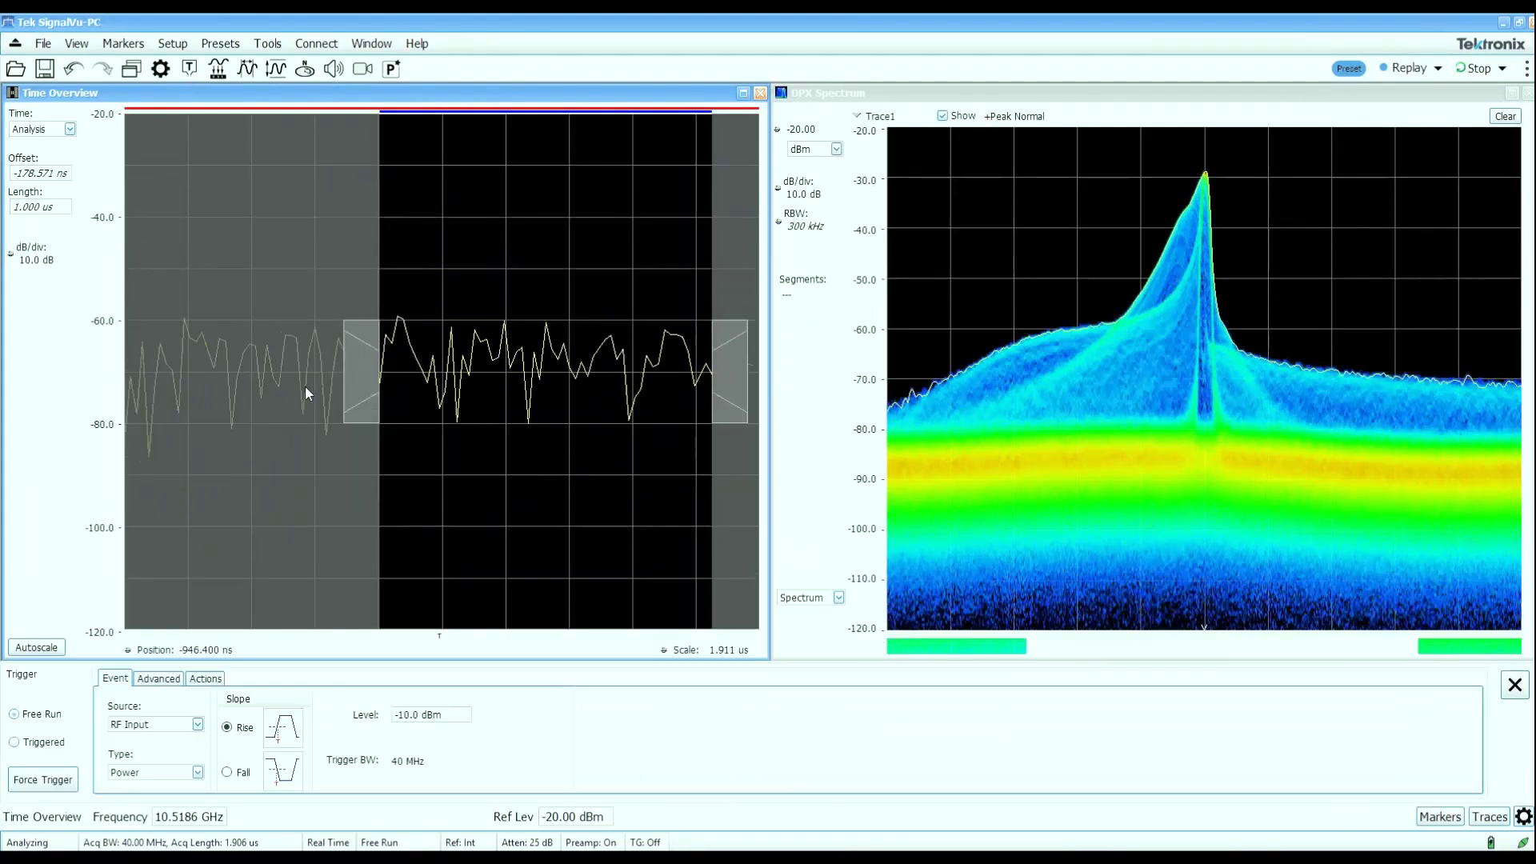
pyautogui.click(44, 741)
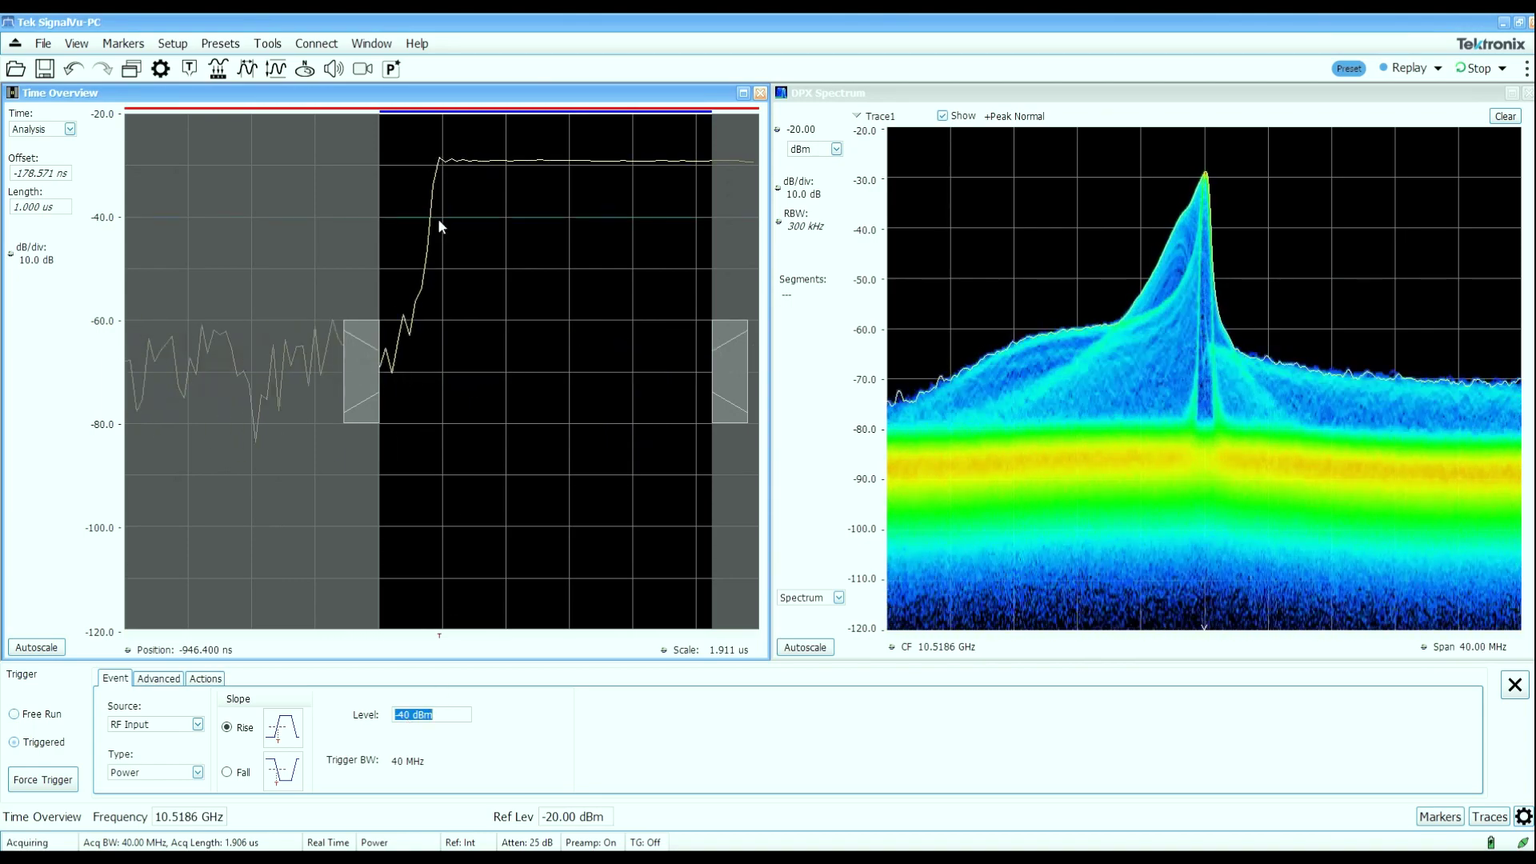
pyautogui.tripleClick(67, 206)
pyautogui.write('10 us')
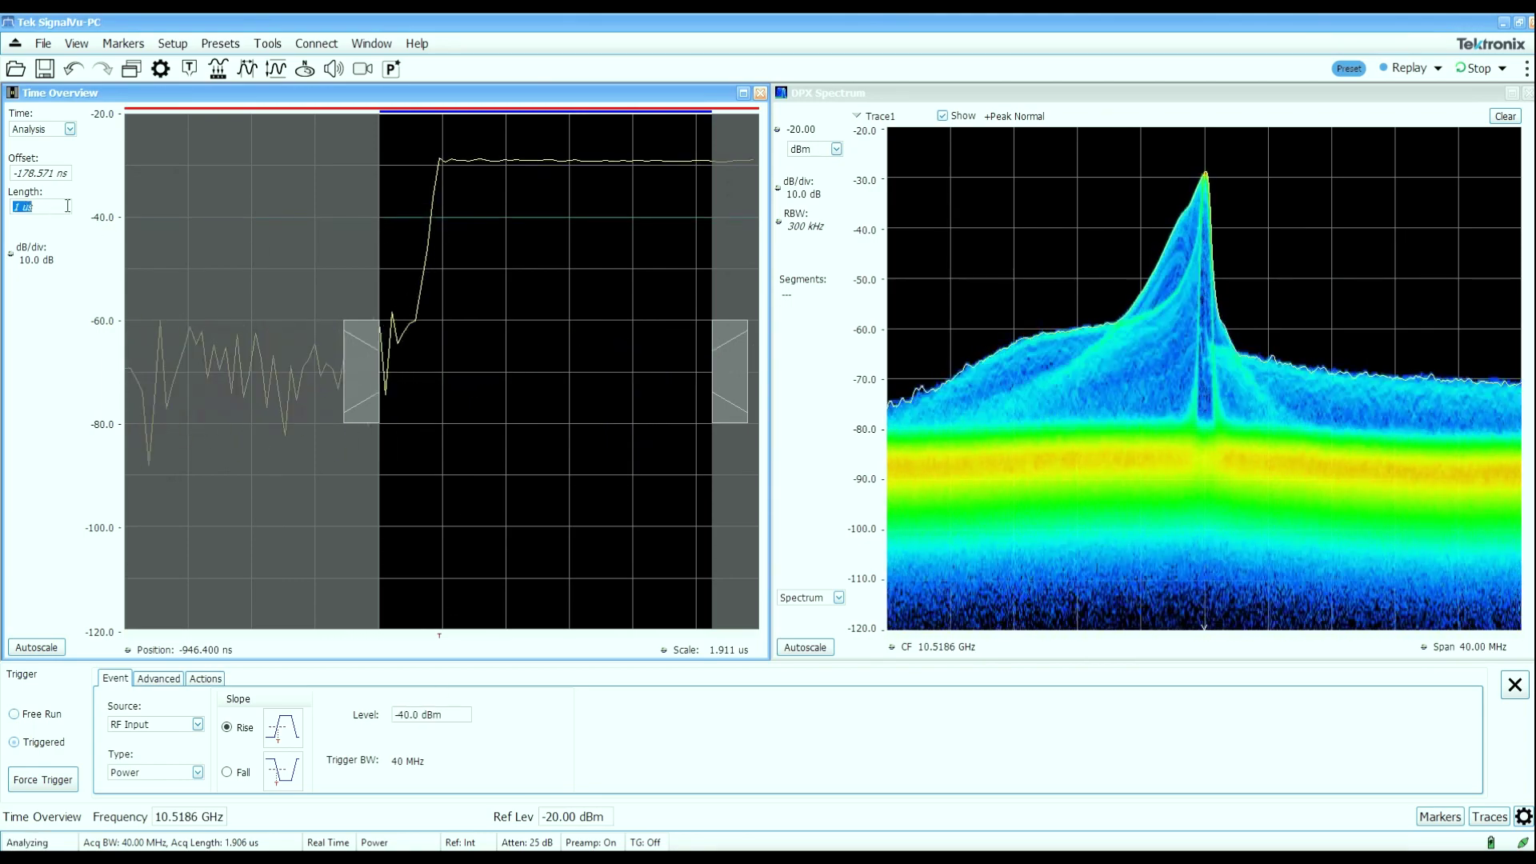
pyautogui.press('Return')
pyautogui.write('50 us')
pyautogui.press('Return')
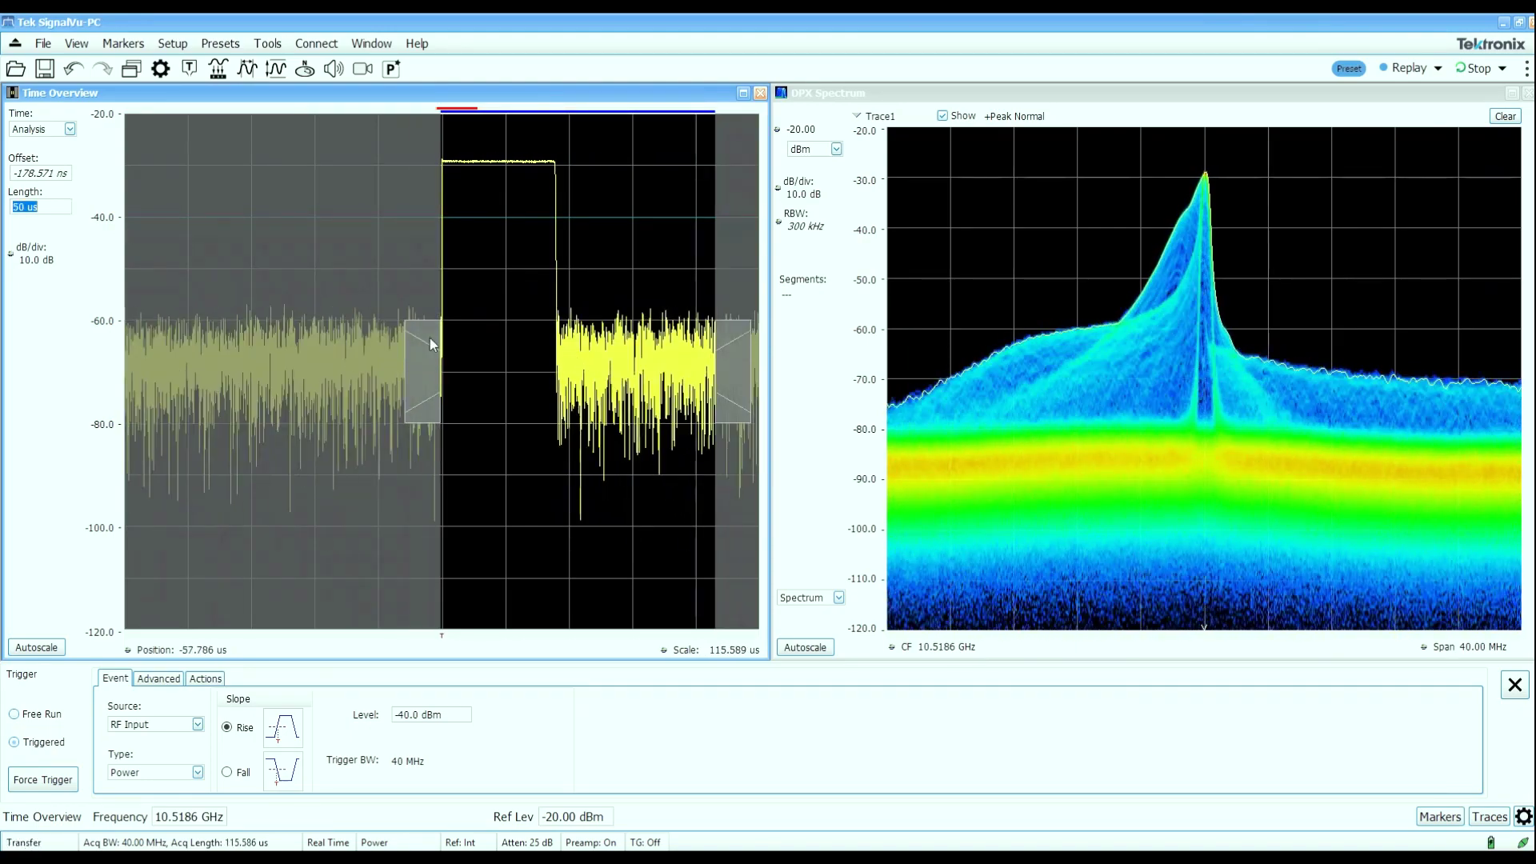
# Slide the analysis window left so it covers the pulse.
pyautogui.moveTo(430, 337); pyautogui.dragTo(342, 346)
pyautogui.scroll(2, 352, 346)
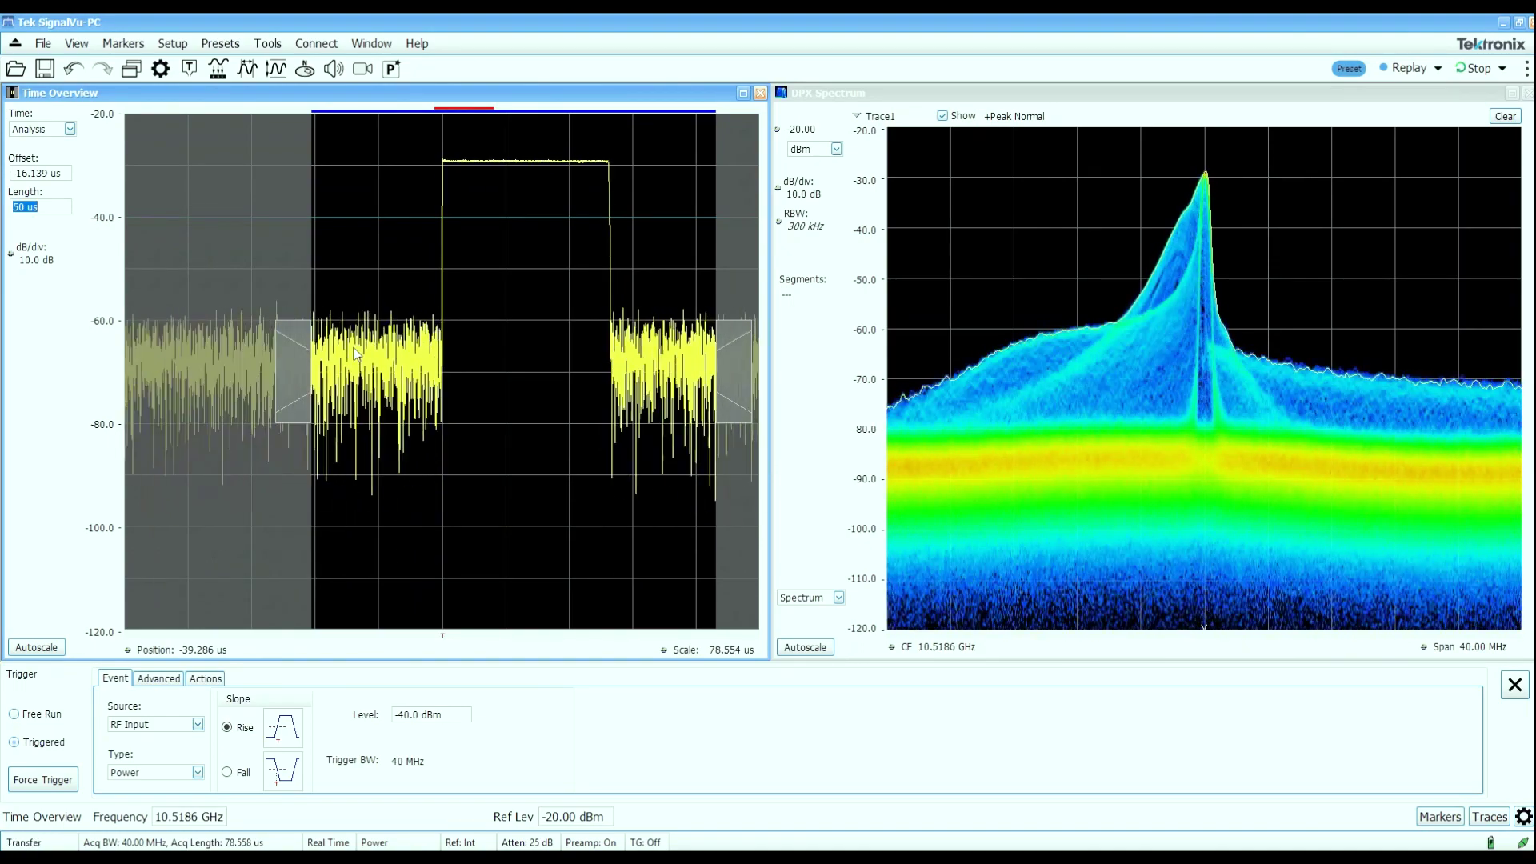
pyautogui.click(1514, 685)
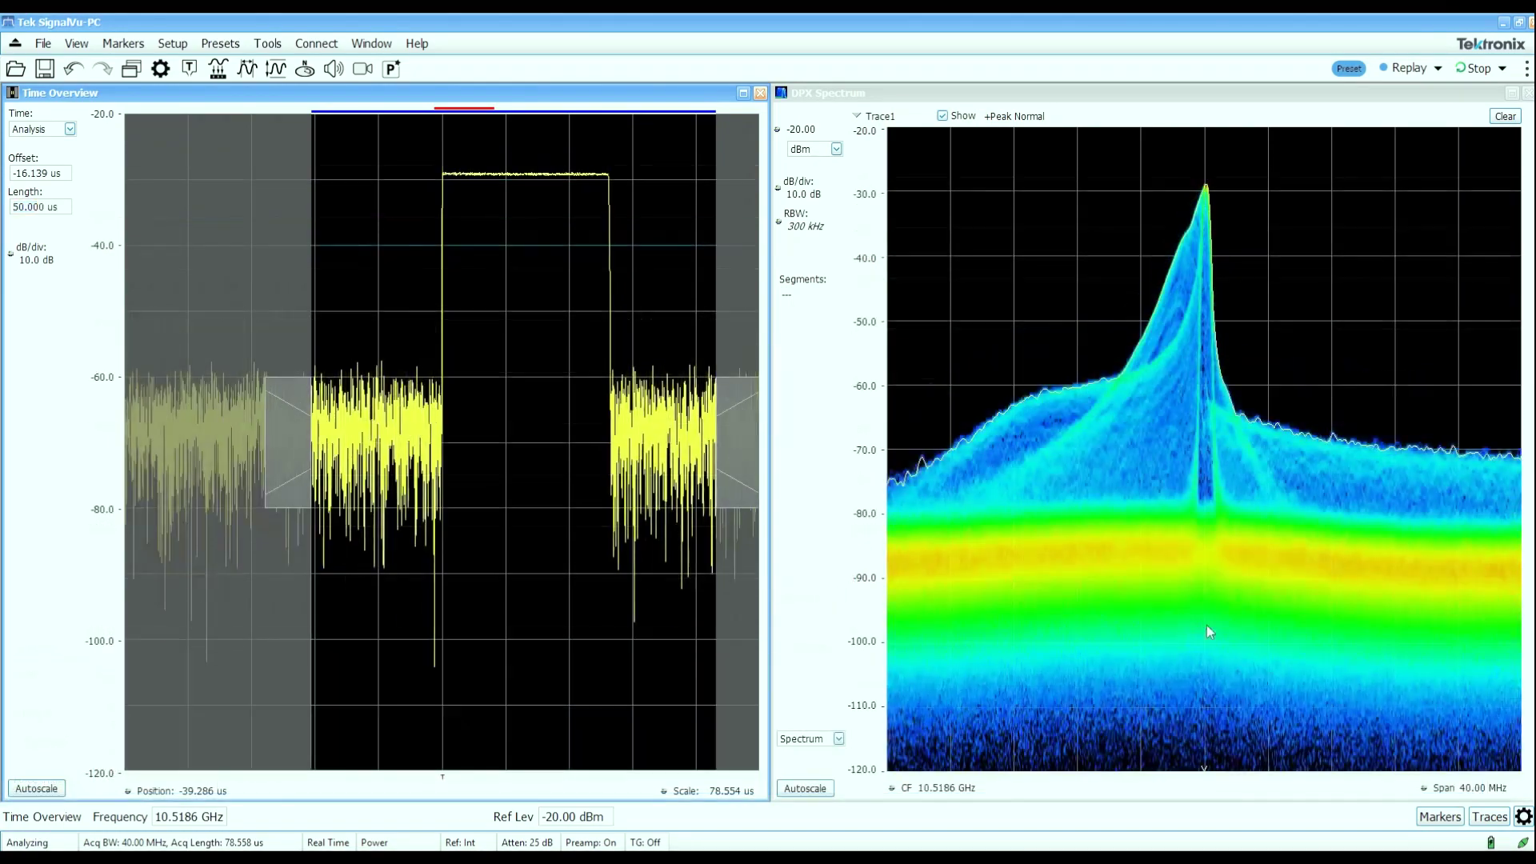
# Add Spectrum and Spectrogram displays to the layout.
pyautogui.click(131, 68)
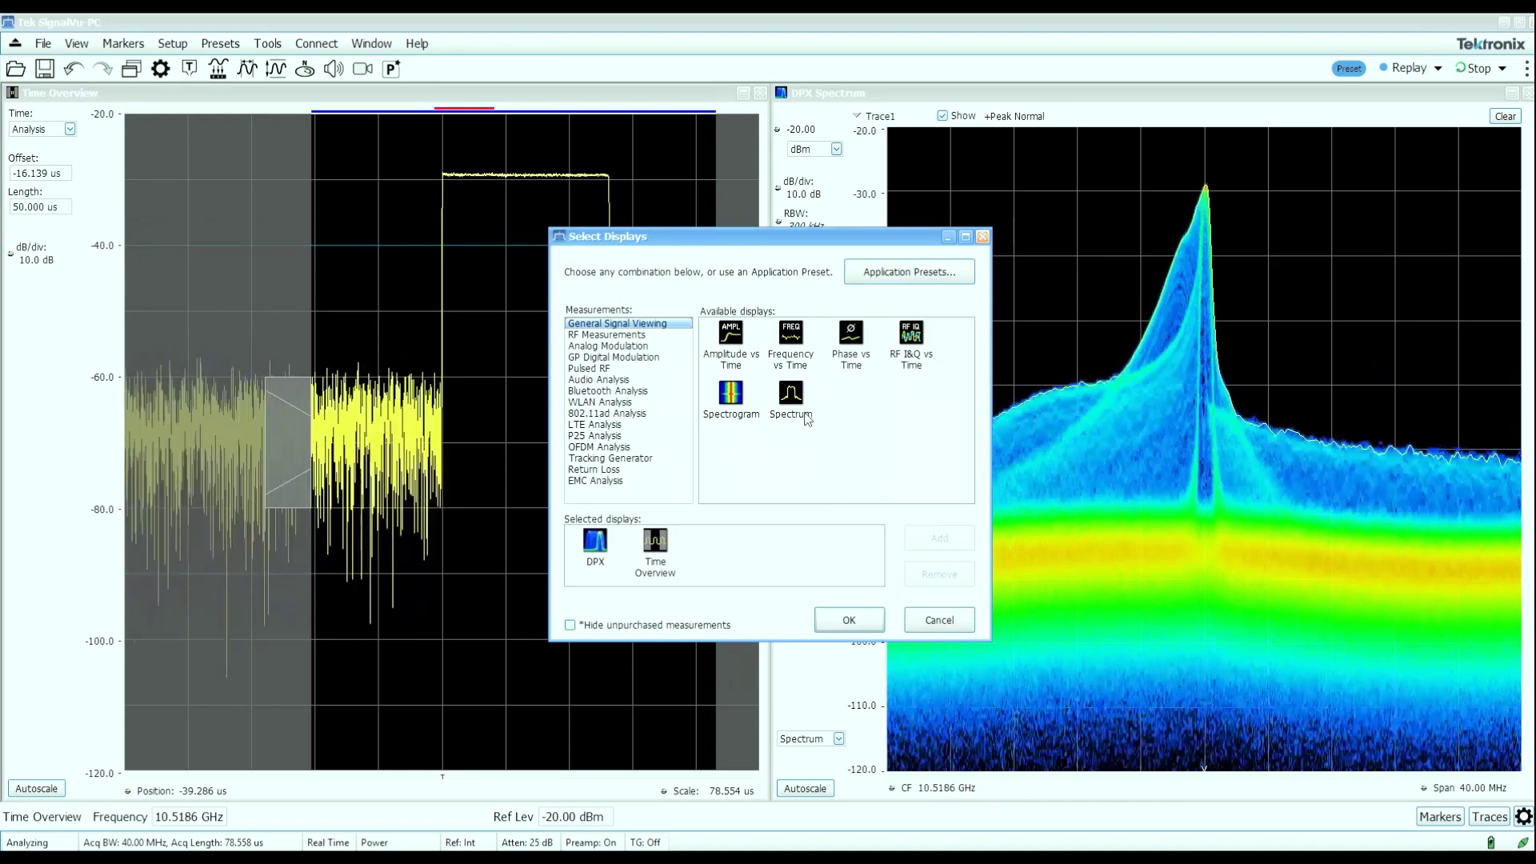
pyautogui.click(792, 404)
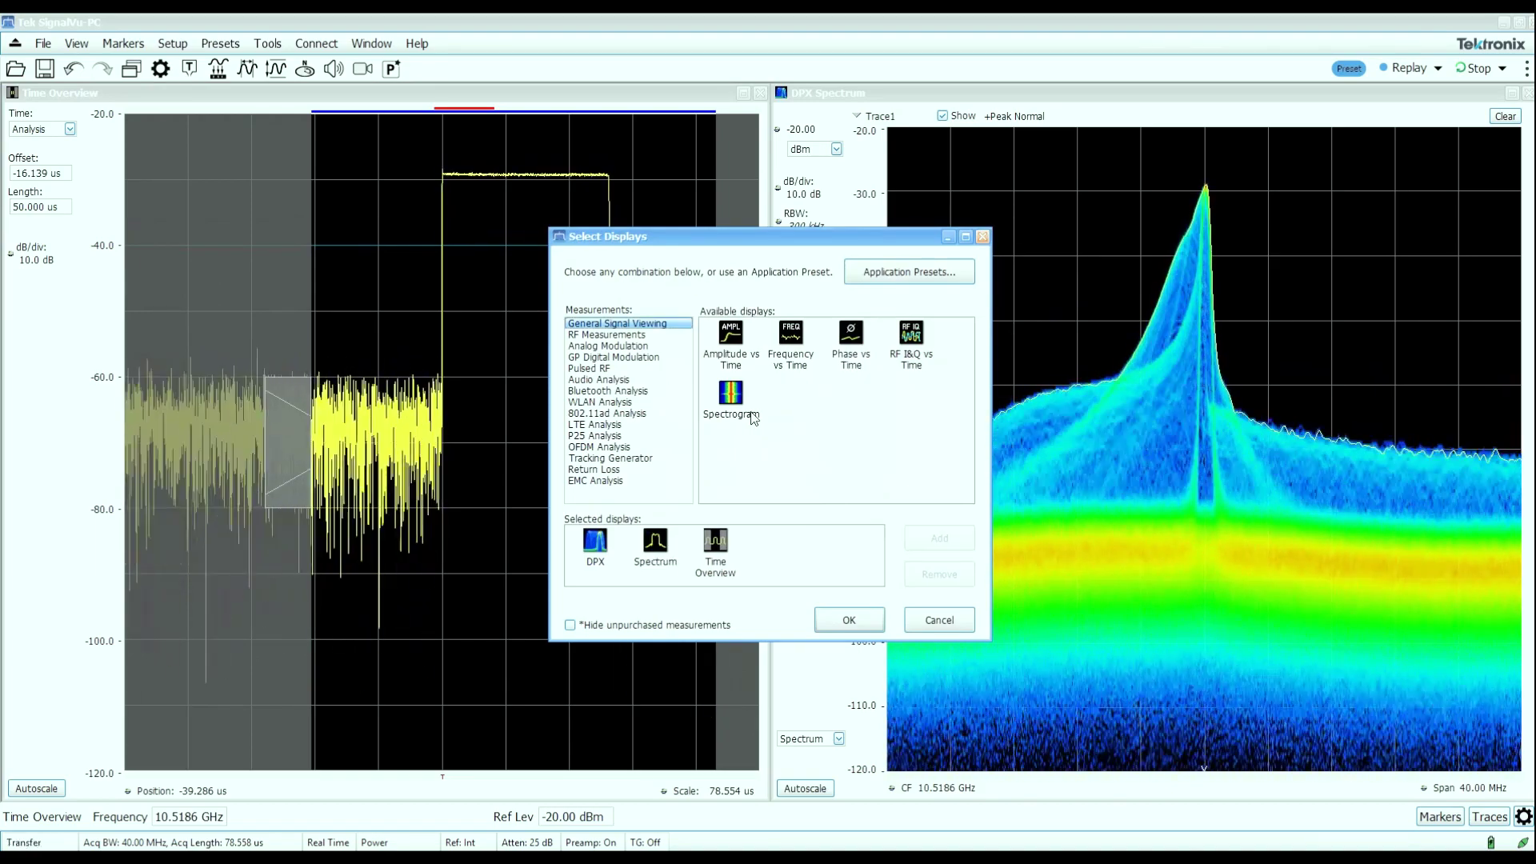
pyautogui.click(939, 538)
pyautogui.click(871, 622)
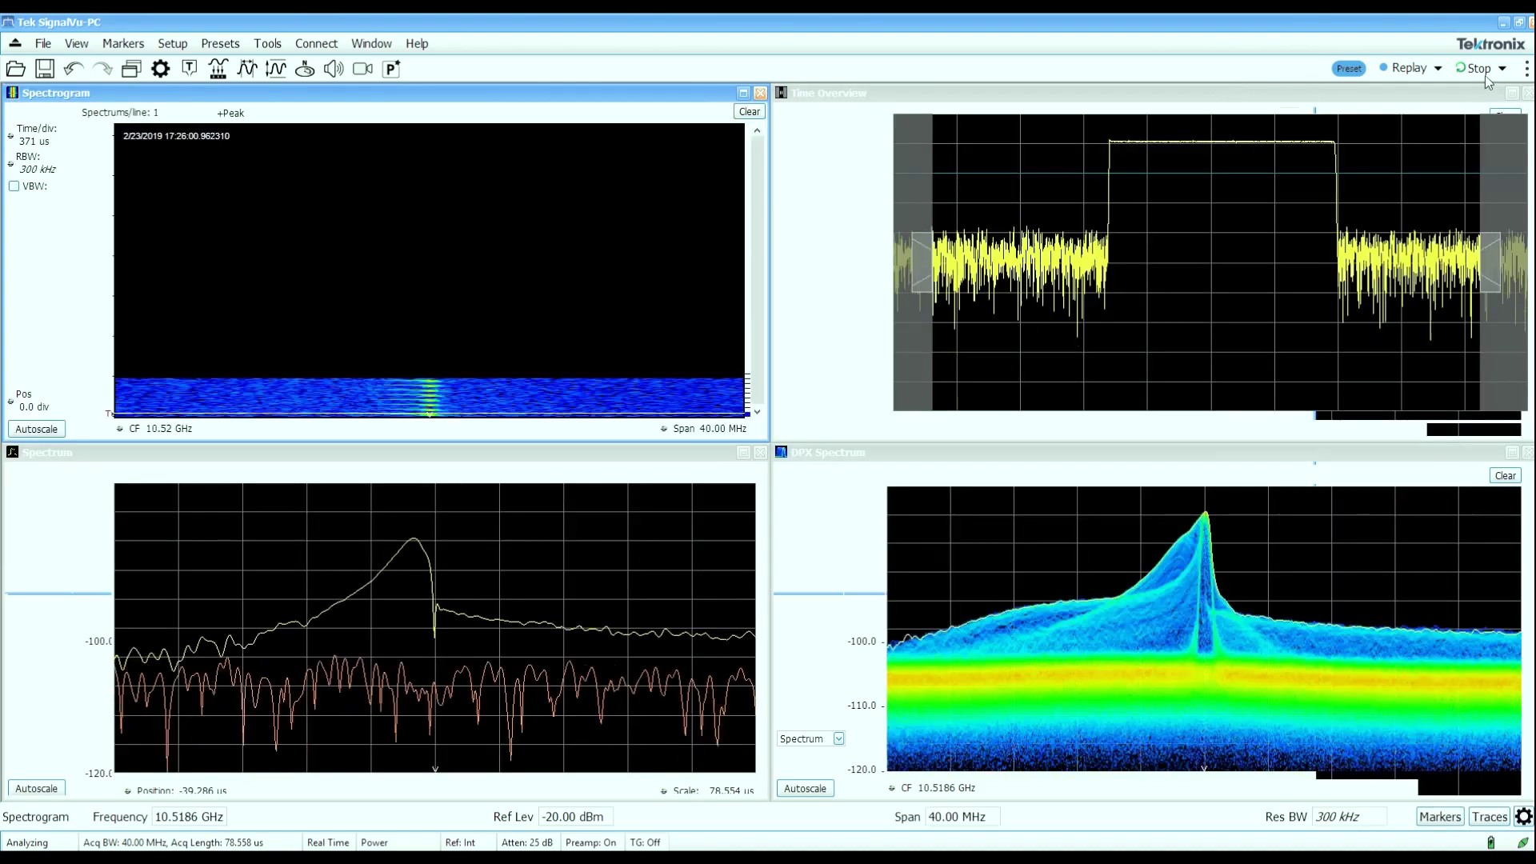
# Stop acquisition and shrink the spectrogram time/div to about 8.93 µs.
pyautogui.click(1479, 69)
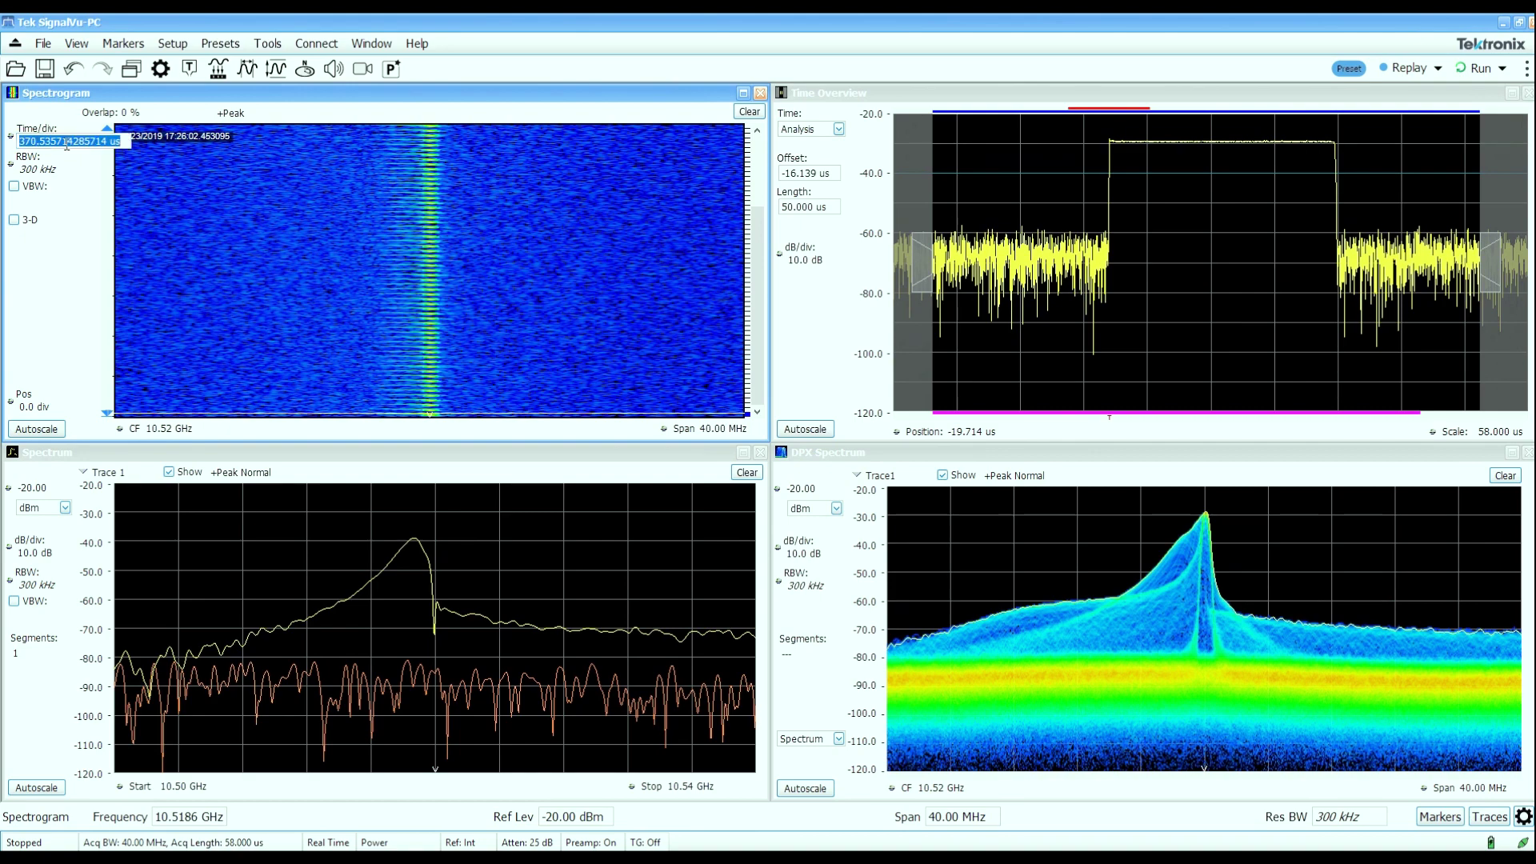
pyautogui.scroll(-5, 66, 144)
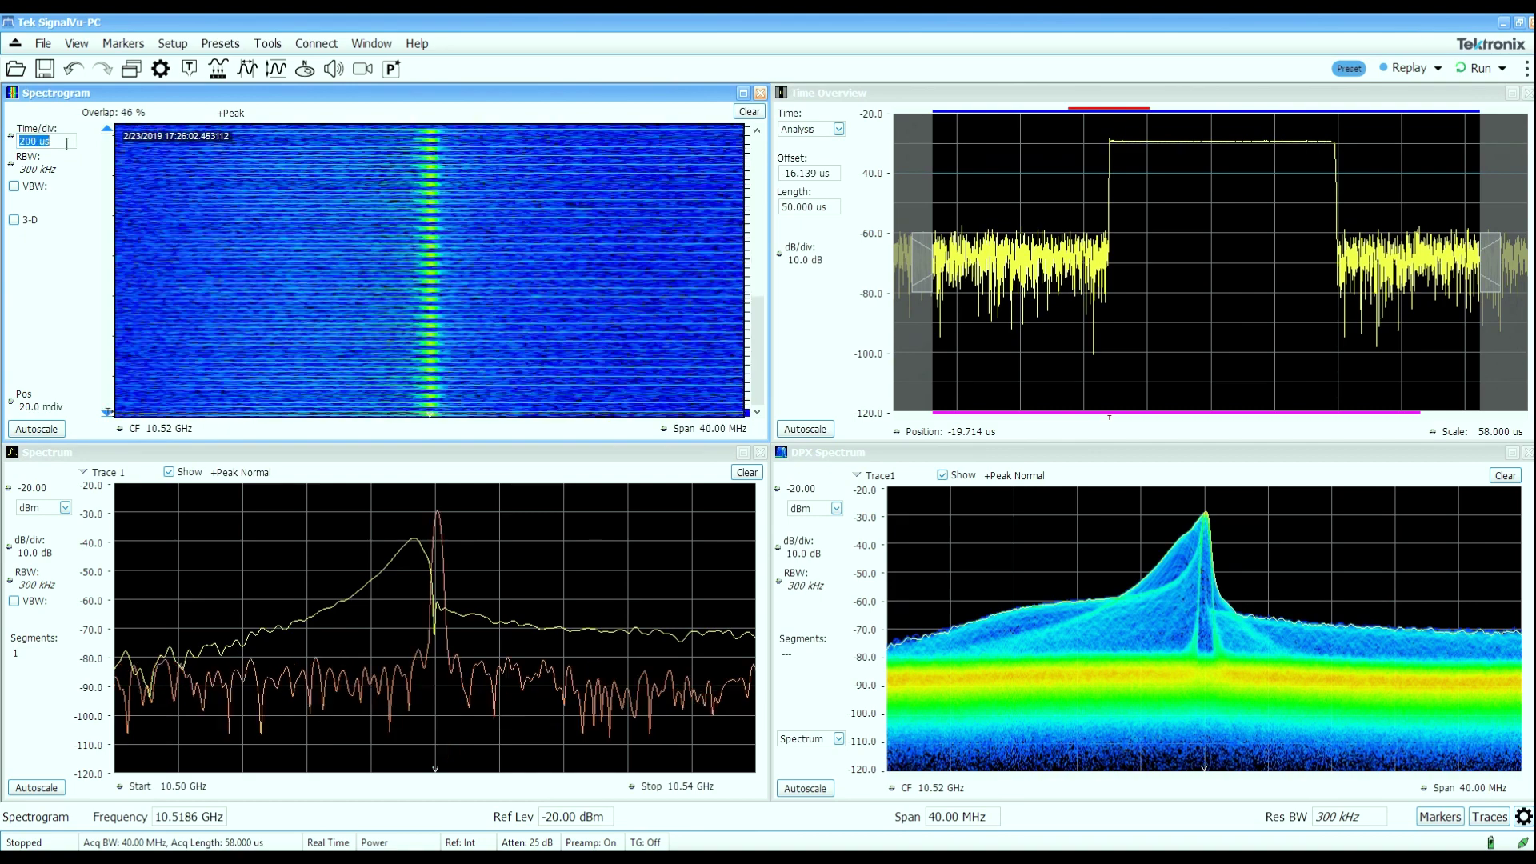
pyautogui.scroll(-2, 67, 144)
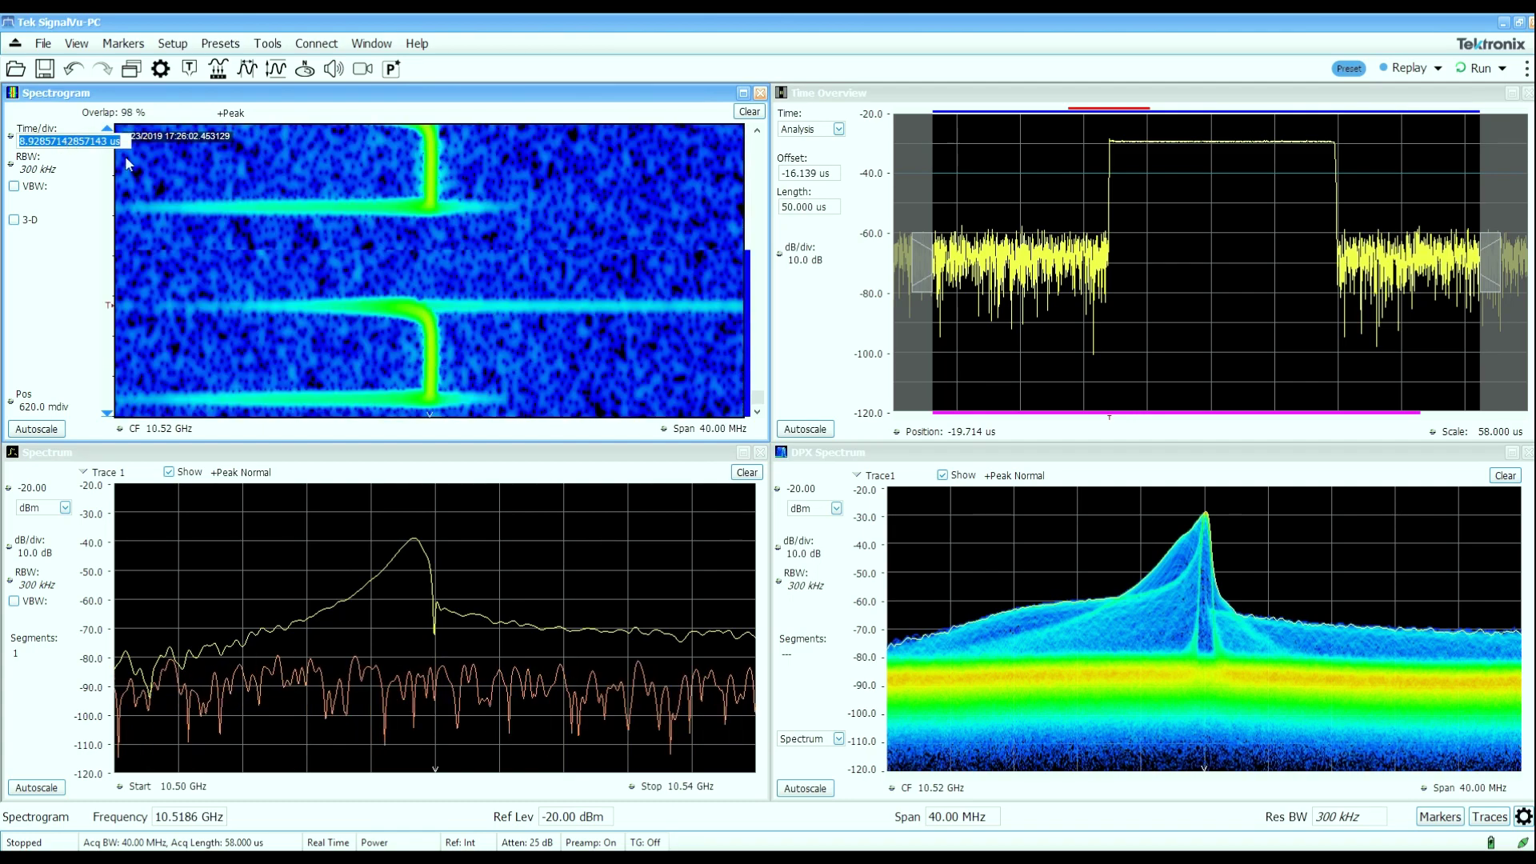
pyautogui.rightClick(409, 271)
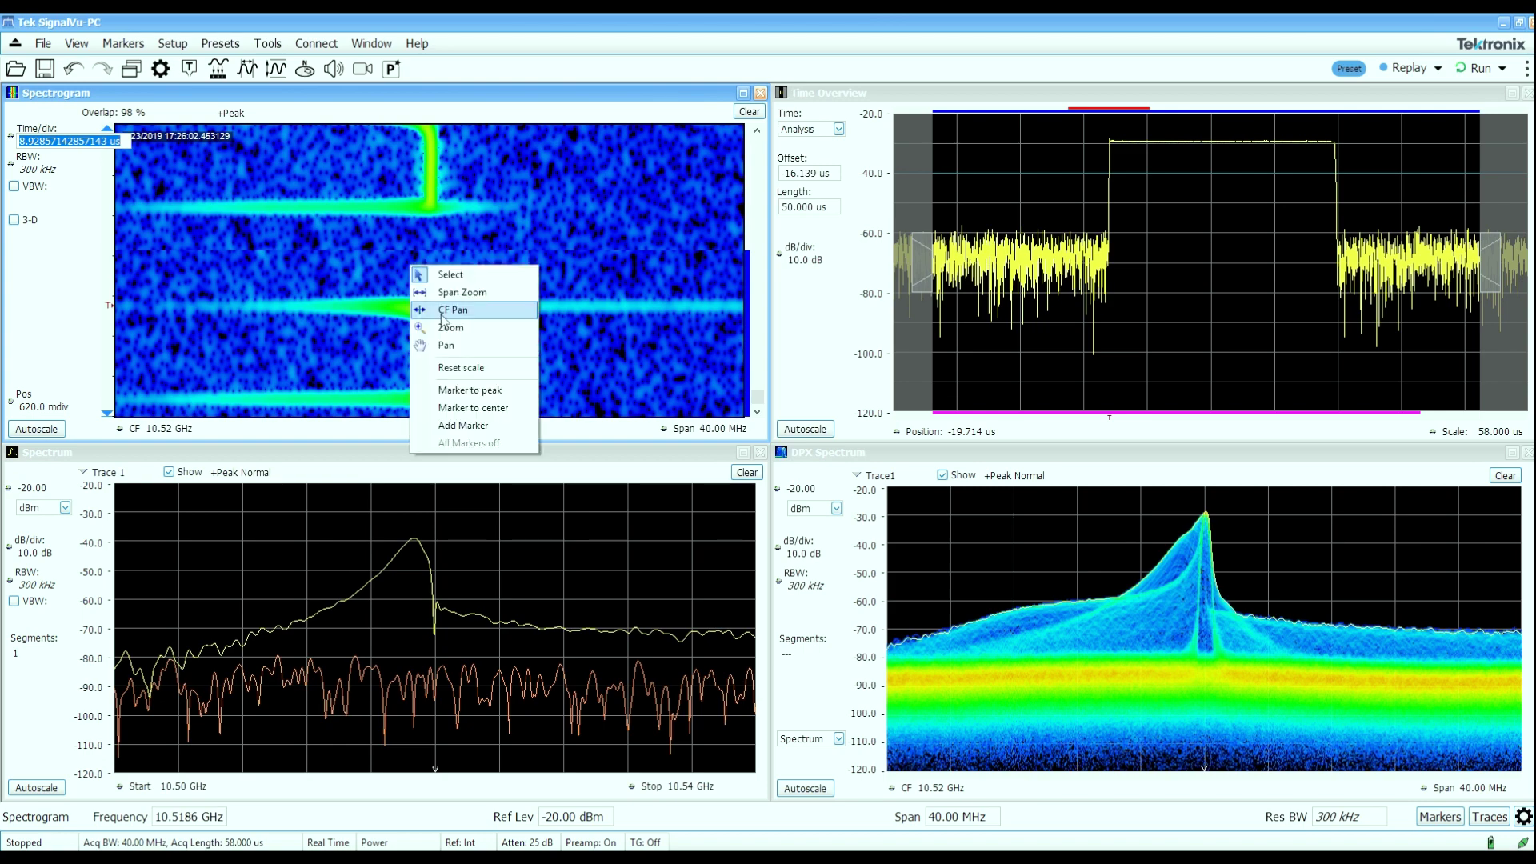
# Add a marker and drag it through the pulse, ending at the leading edge near 71.429 ns.
pyautogui.click(518, 425)
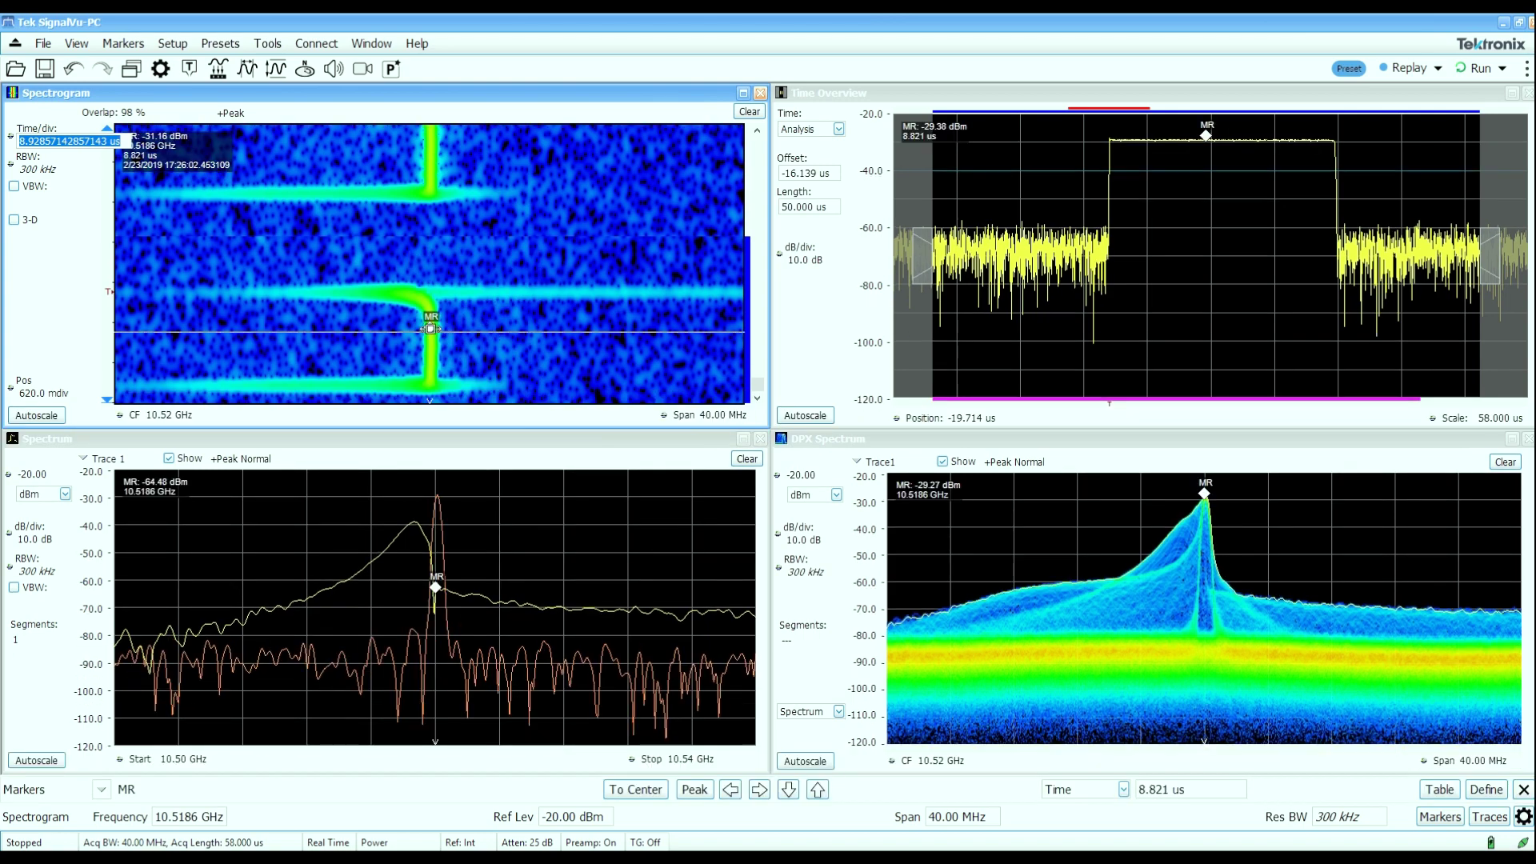
pyautogui.moveTo(430, 329); pyautogui.dragTo(427, 264)
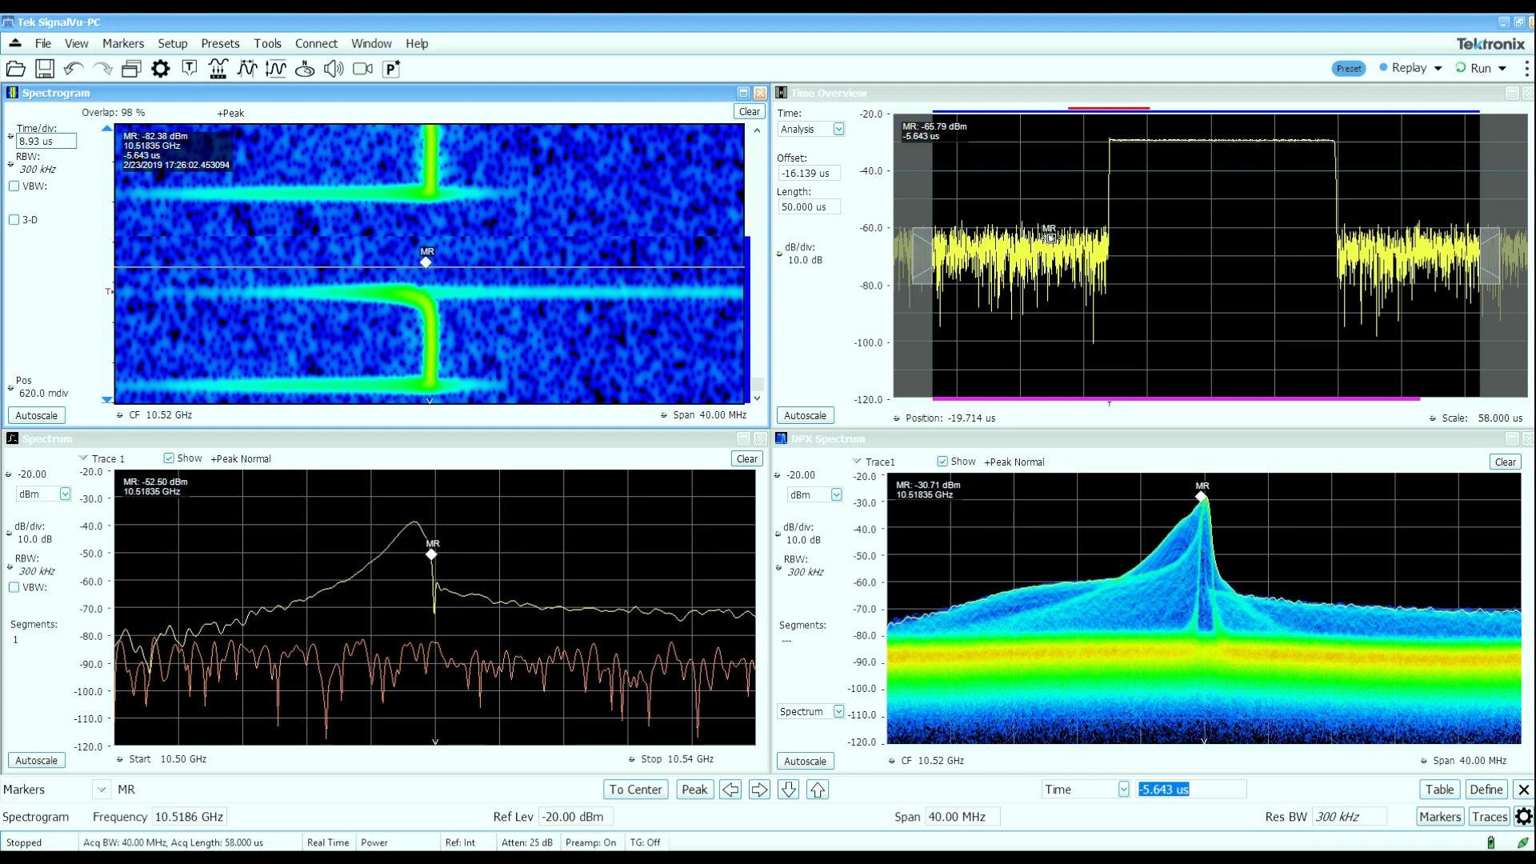
pyautogui.moveTo(1048, 238); pyautogui.dragTo(1084, 239)
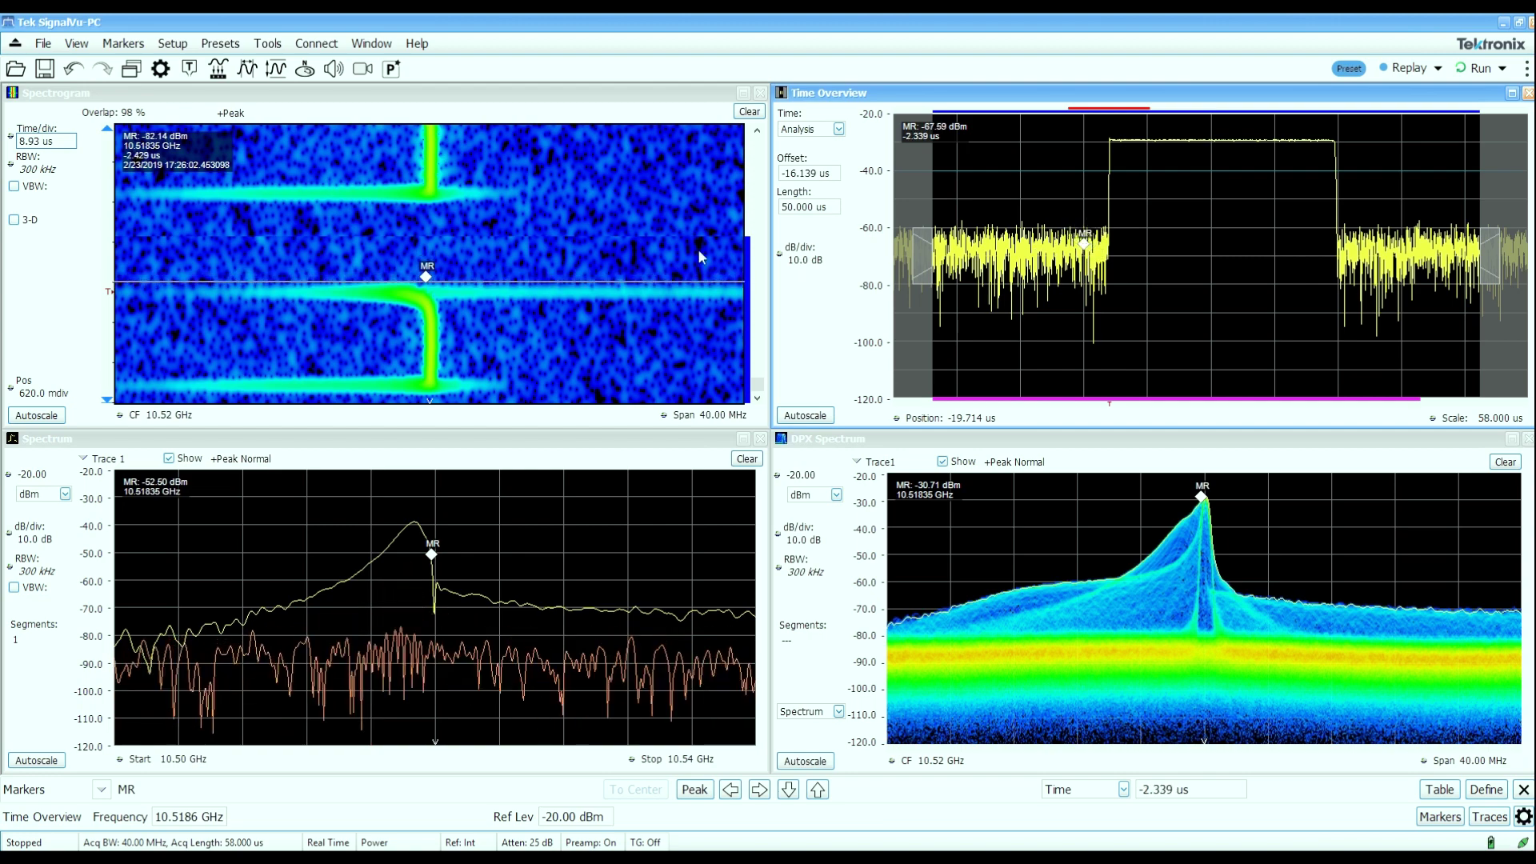
pyautogui.moveTo(435, 273); pyautogui.dragTo(424, 291)
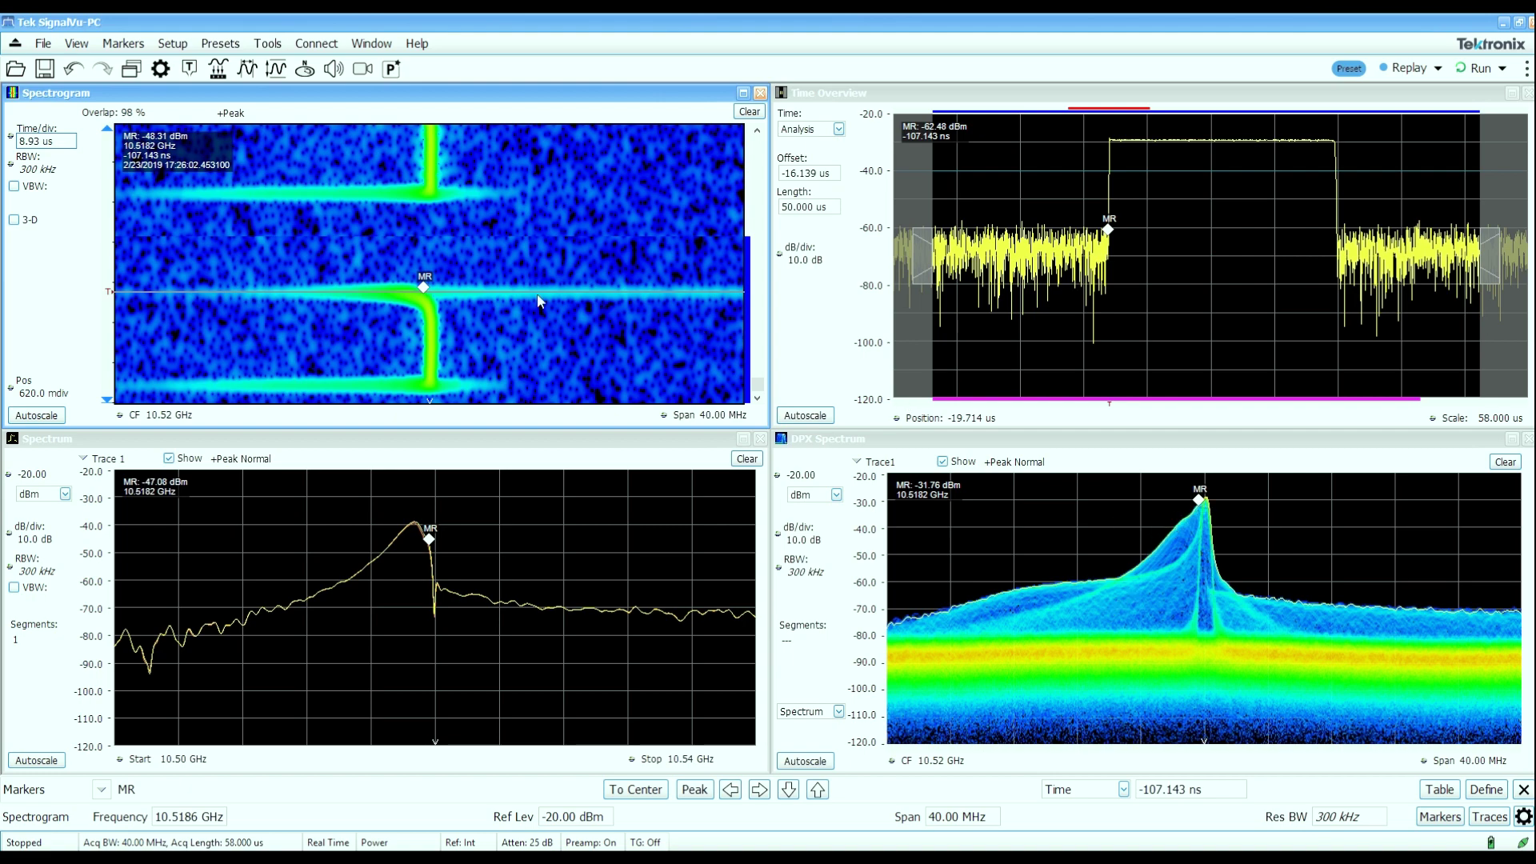
pyautogui.moveTo(425, 282); pyautogui.dragTo(424, 332)
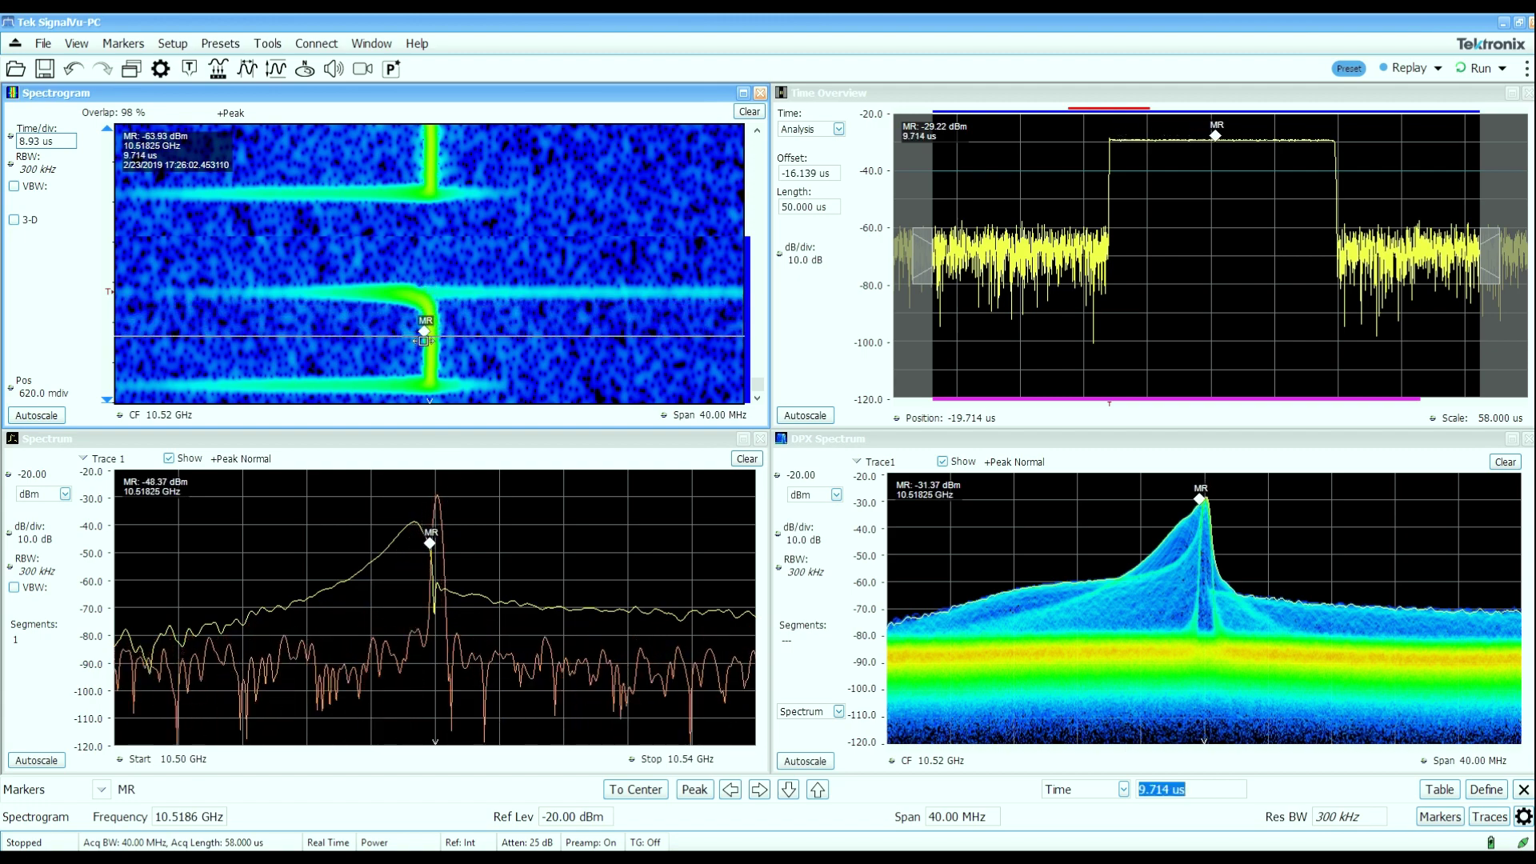
pyautogui.moveTo(424, 332); pyautogui.dragTo(423, 387)
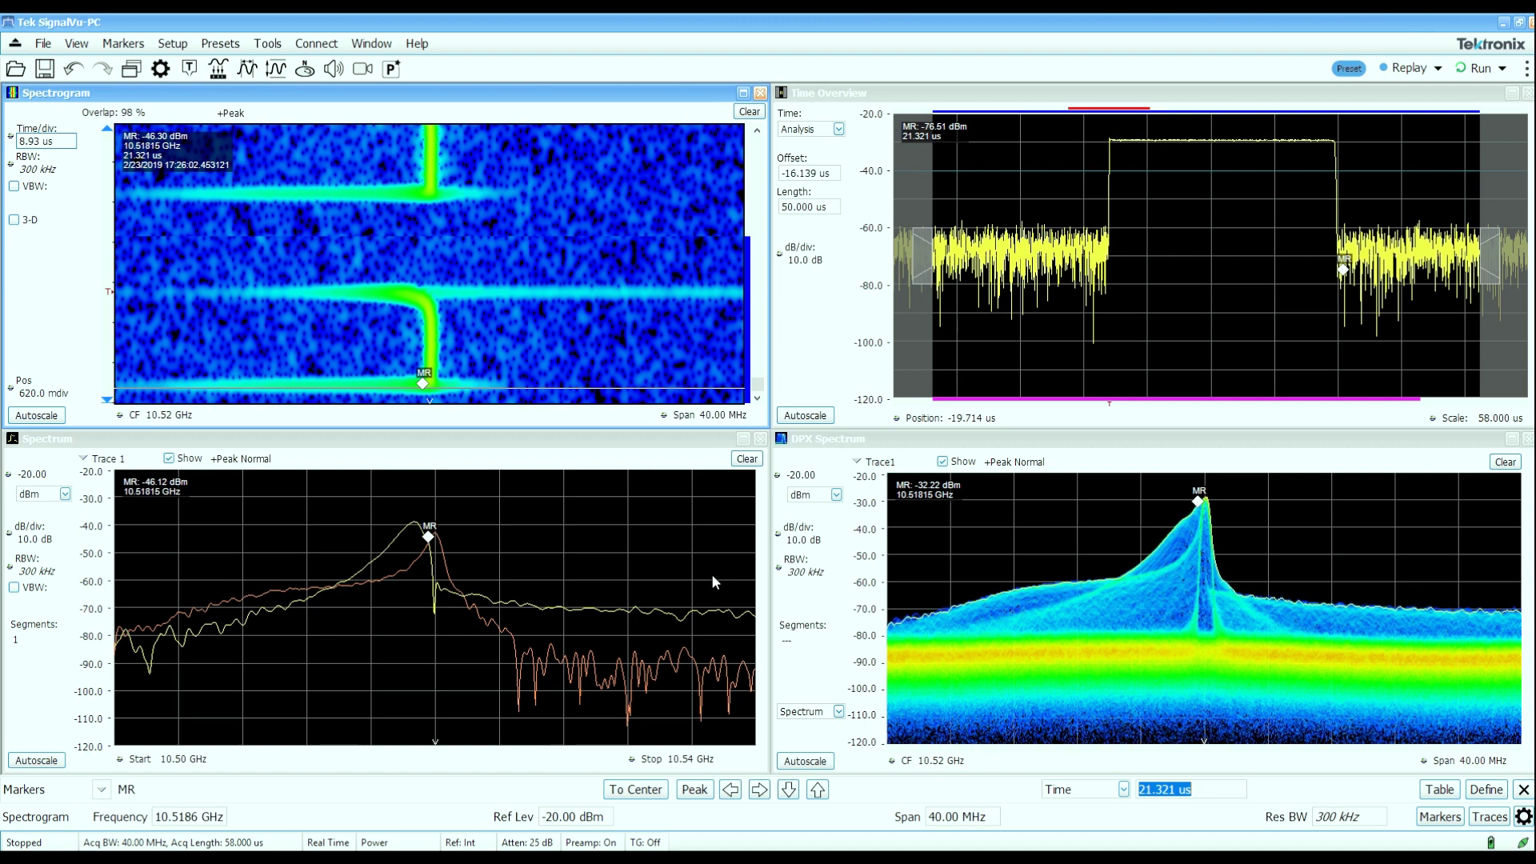
pyautogui.moveTo(417, 379)
pyautogui.mouseDown()
pyautogui.moveTo(424, 268)
pyautogui.moveTo(420, 306)
pyautogui.mouseUp()
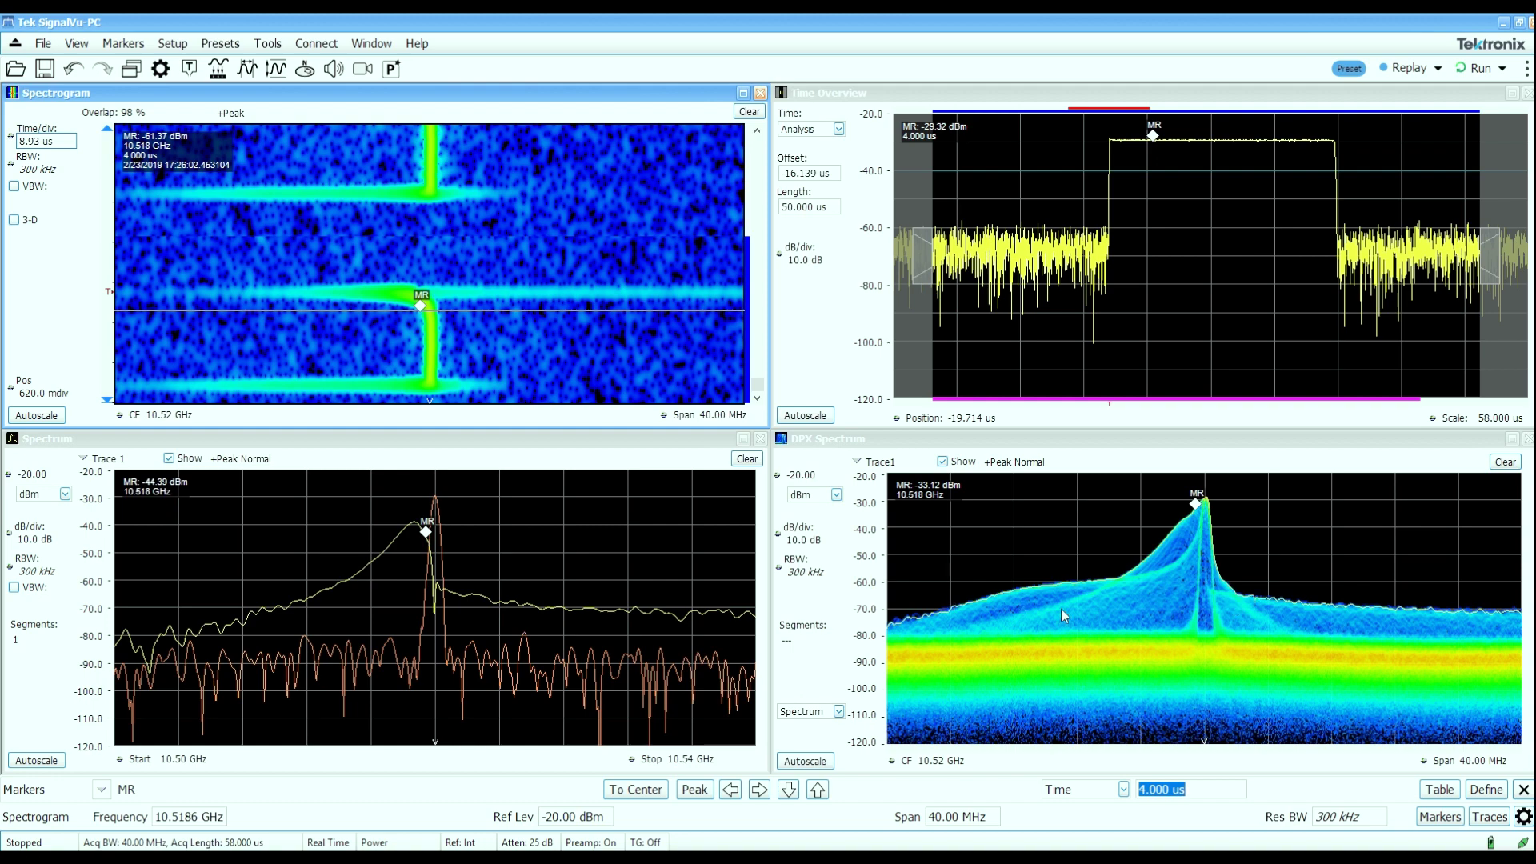
pyautogui.moveTo(422, 308)
pyautogui.mouseDown()
pyautogui.moveTo(398, 349)
pyautogui.moveTo(416, 291)
pyautogui.mouseUp()
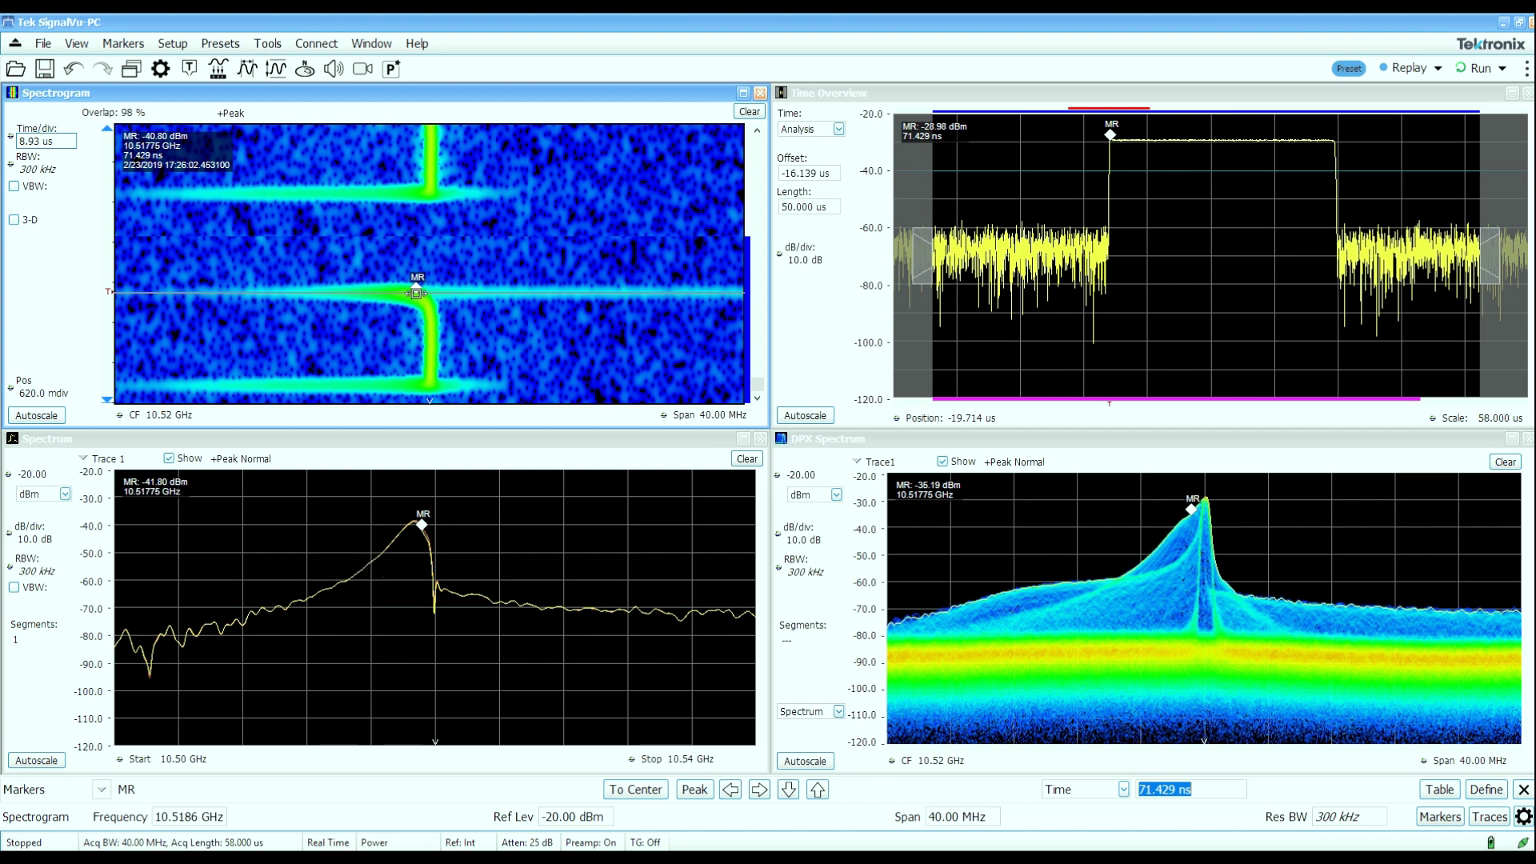
pyautogui.click(132, 74)
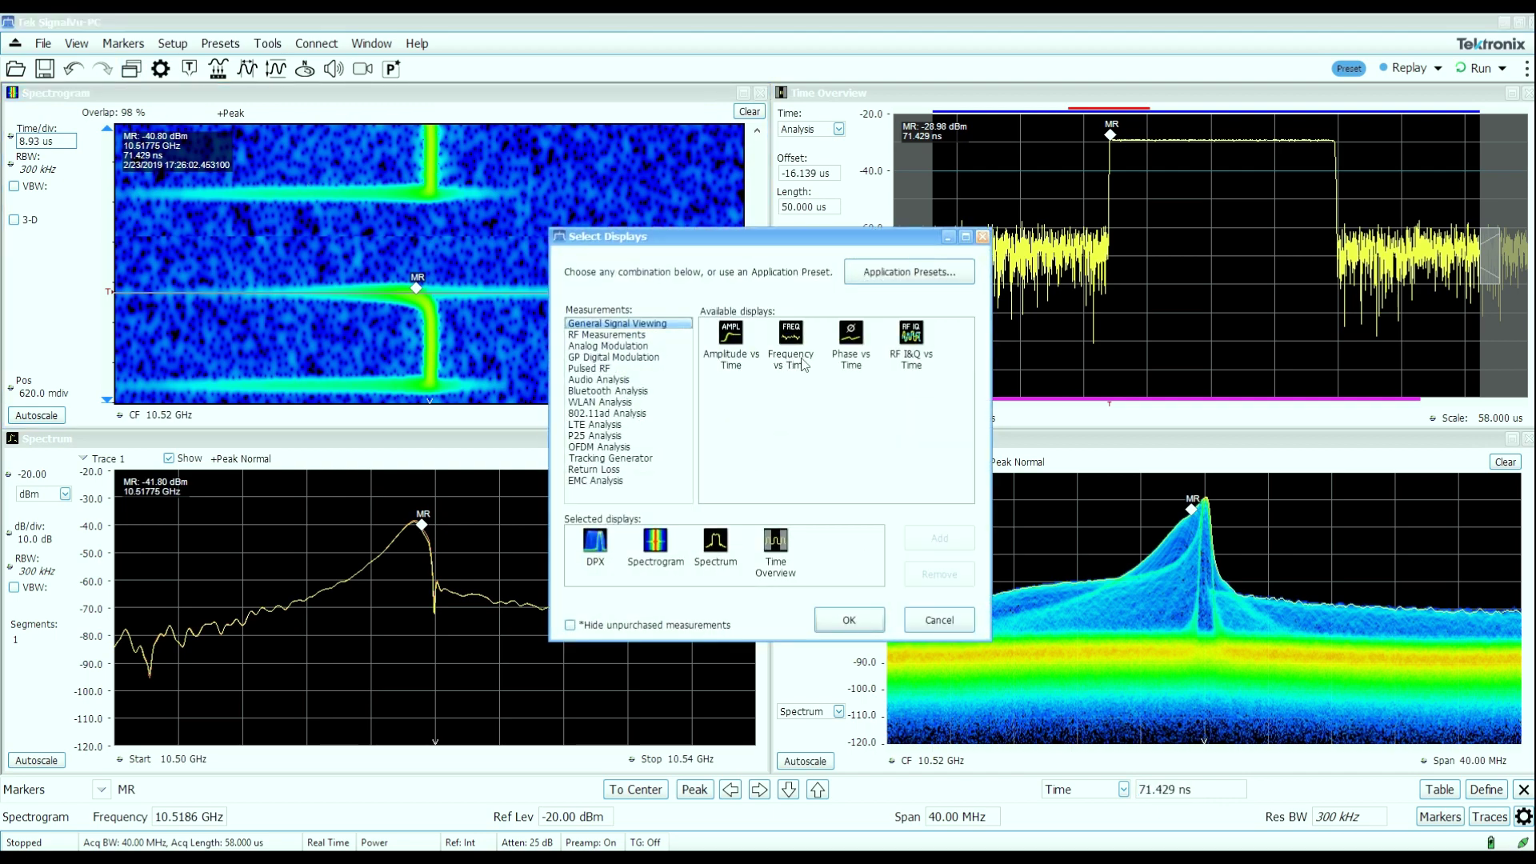
# Add a Frequency vs Time display, refresh the capture, and zoom its frequency axis around the pulse.
pyautogui.doubleClick(803, 365)
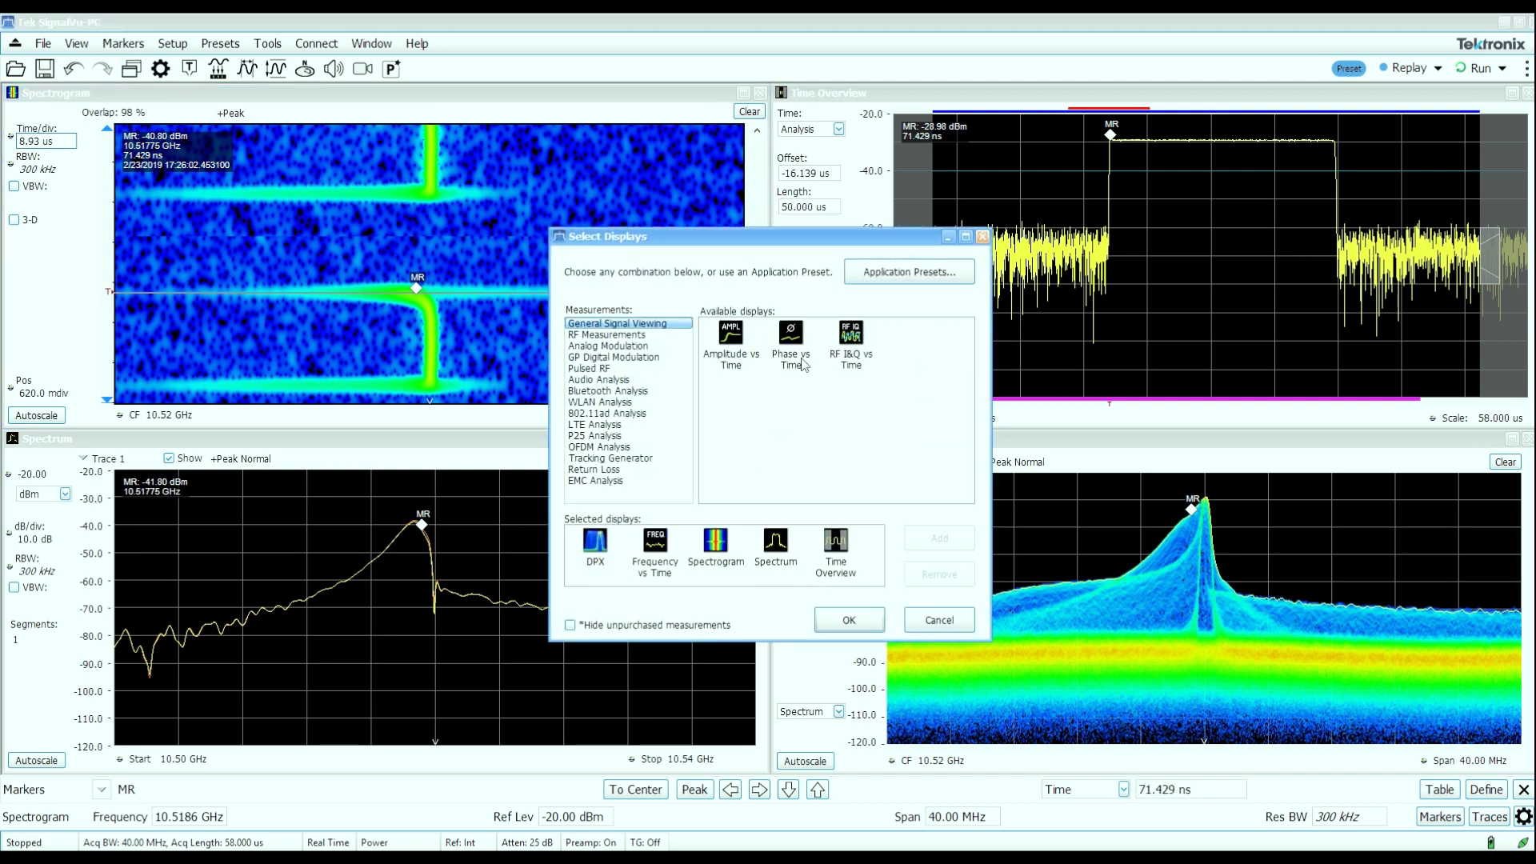
pyautogui.click(849, 620)
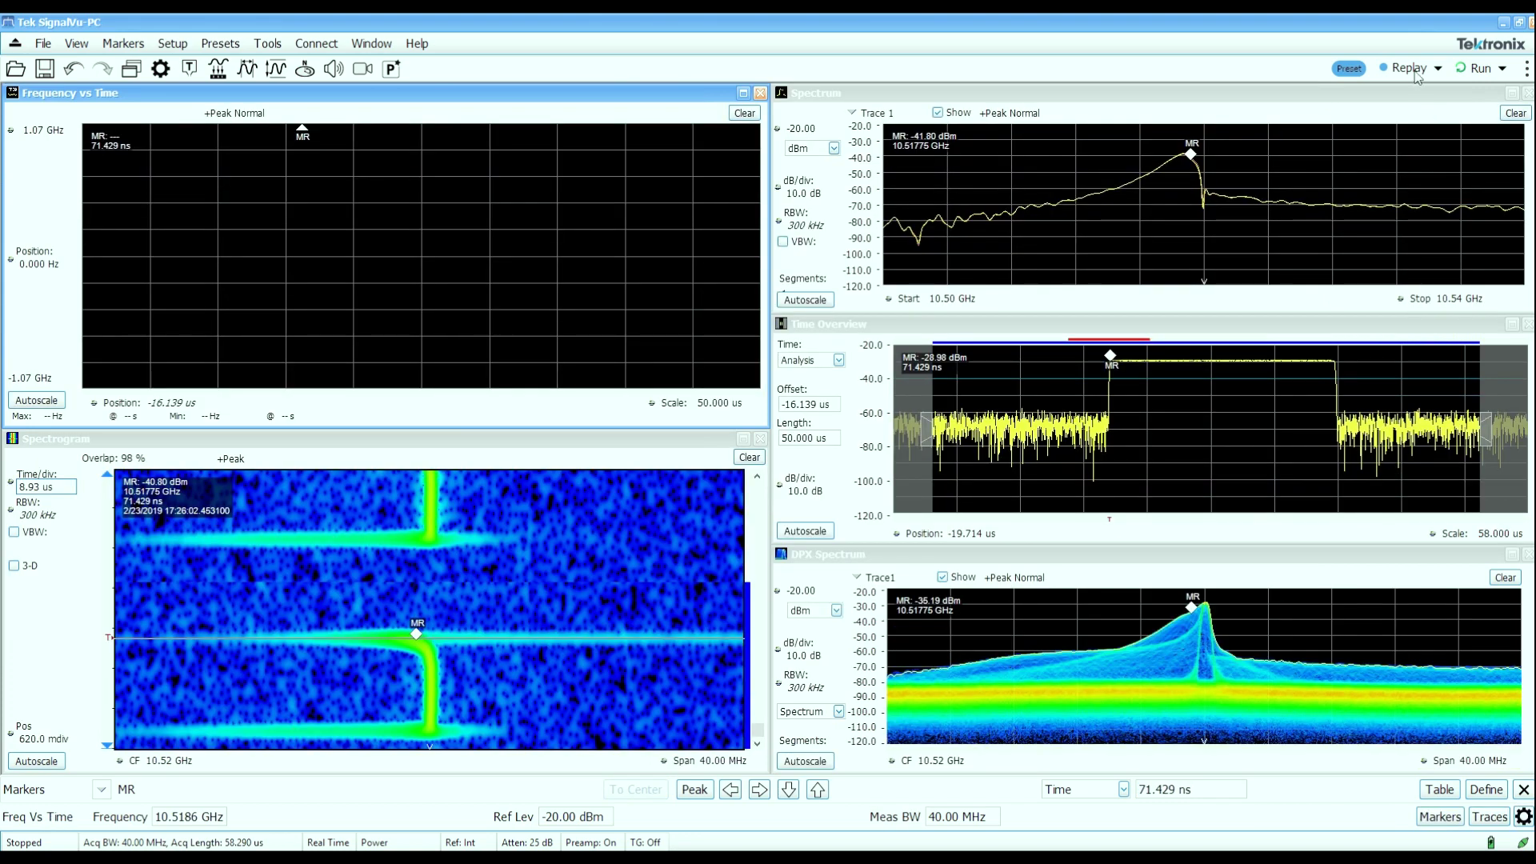
pyautogui.click(1413, 70)
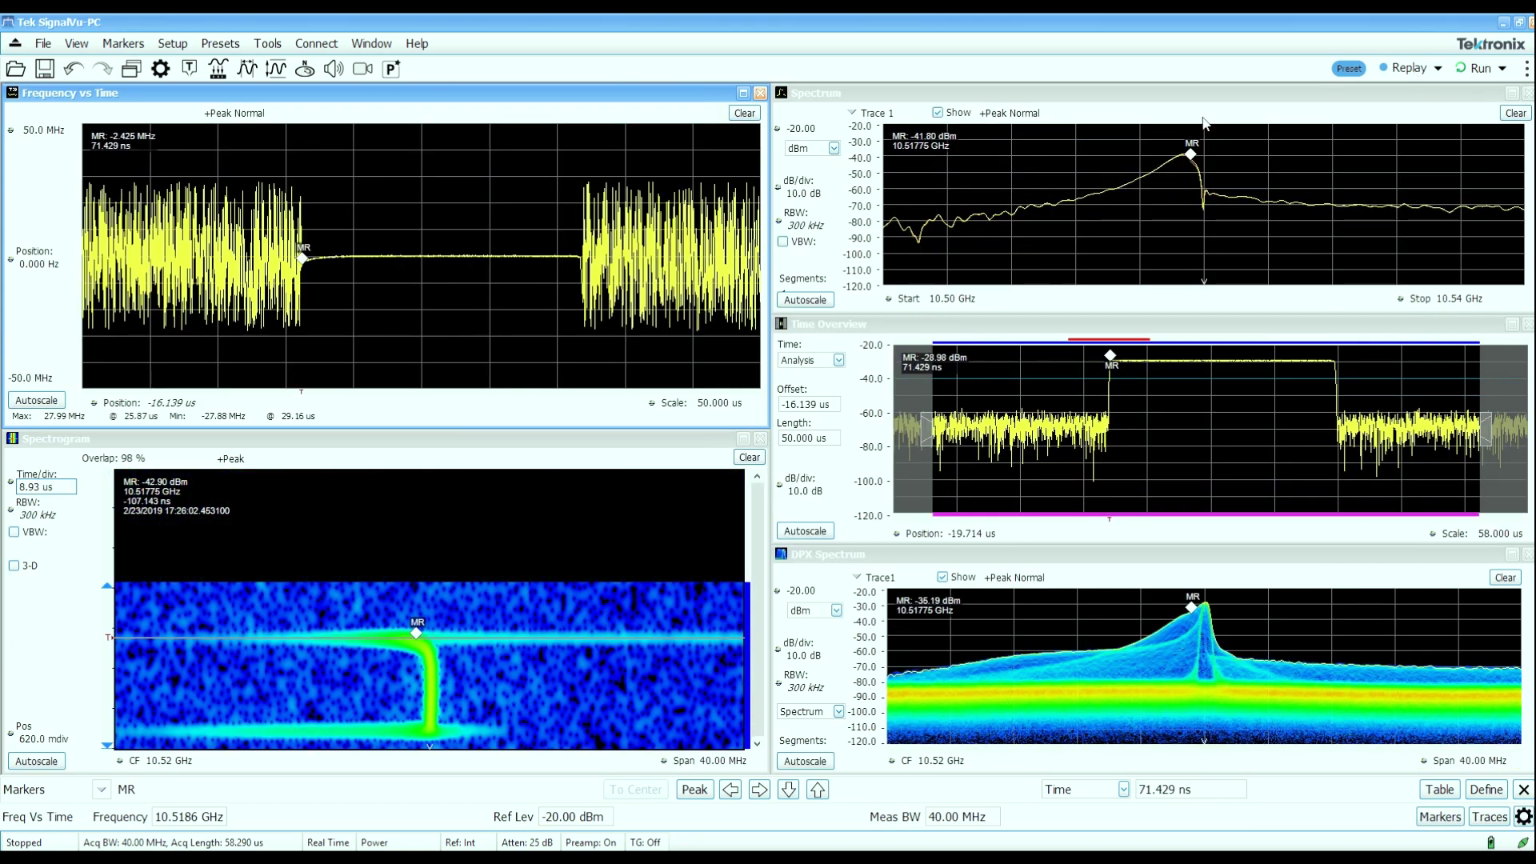
pyautogui.rightClick(497, 257)
pyautogui.click(528, 278)
pyautogui.moveTo(439, 254); pyautogui.dragTo(444, 194)
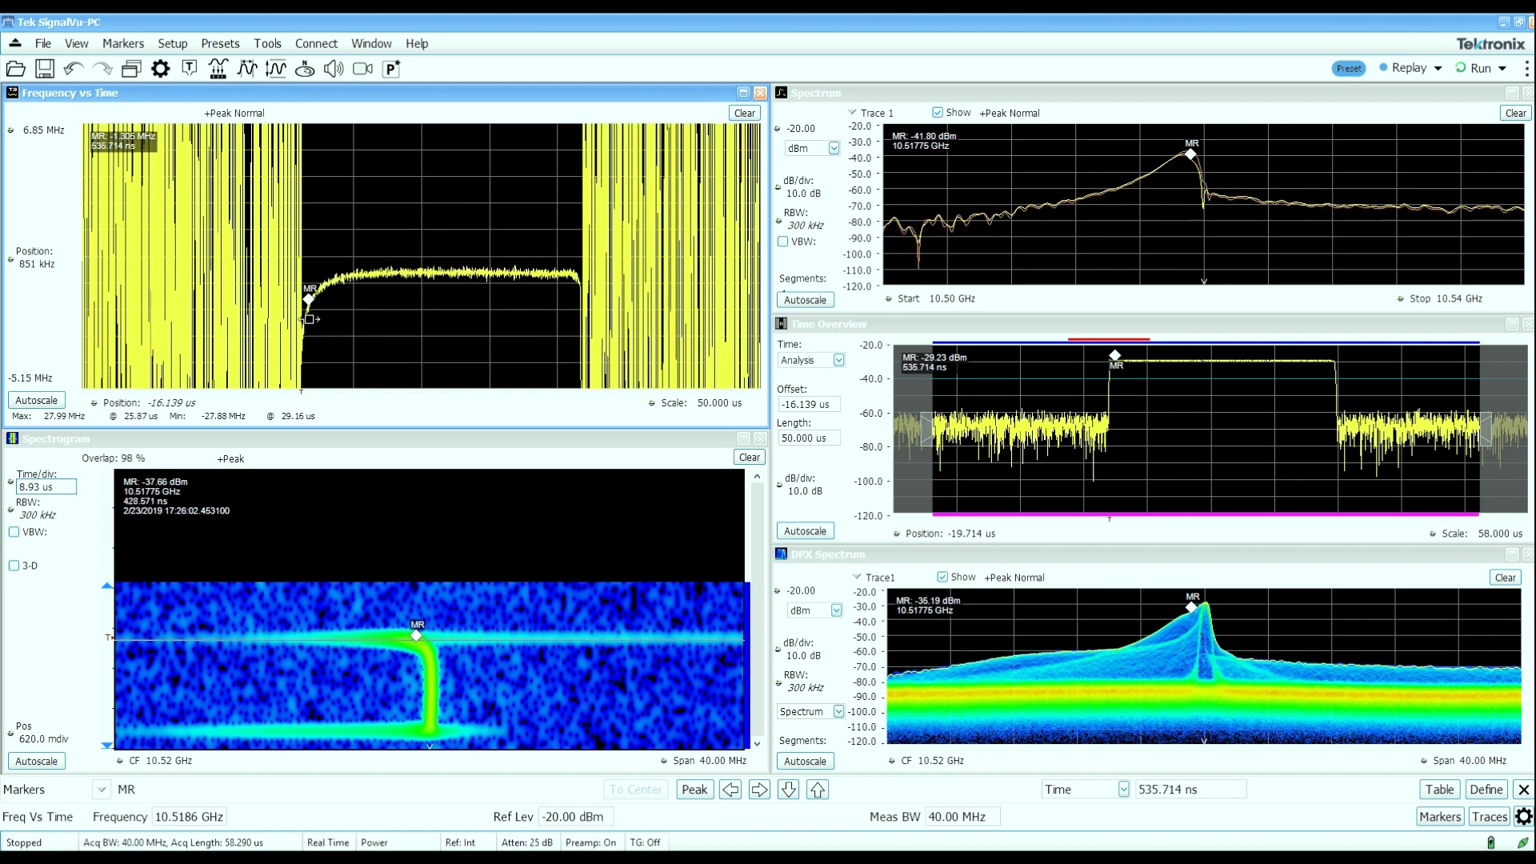
# Move the time marker along the pulse to 8.661 µs, then resume live acquisition.
pyautogui.moveTo(310, 318); pyautogui.dragTo(355, 311)
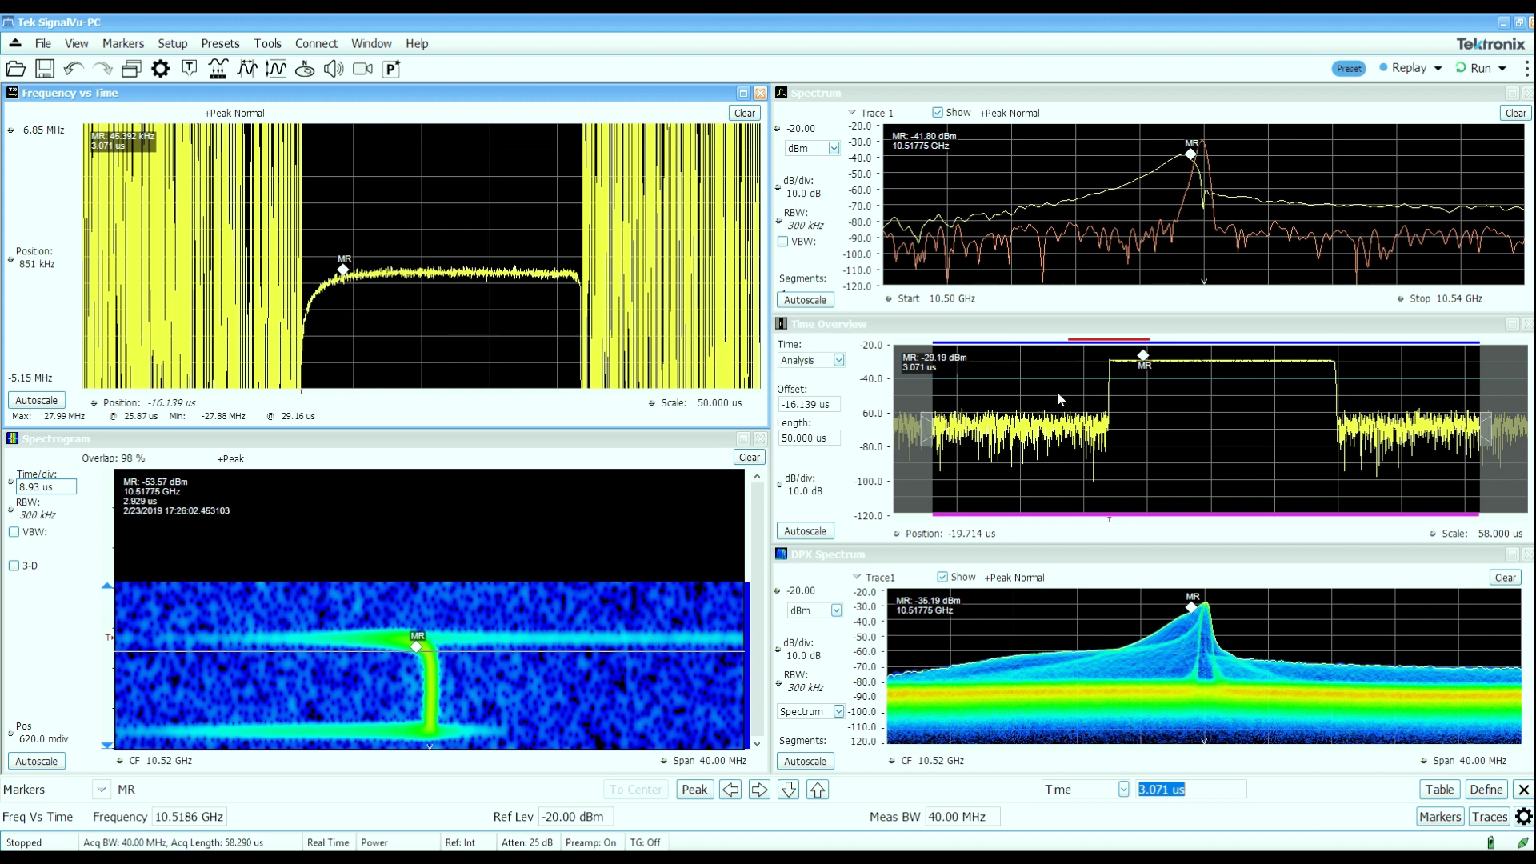
pyautogui.moveTo(1134, 368); pyautogui.dragTo(1110, 367)
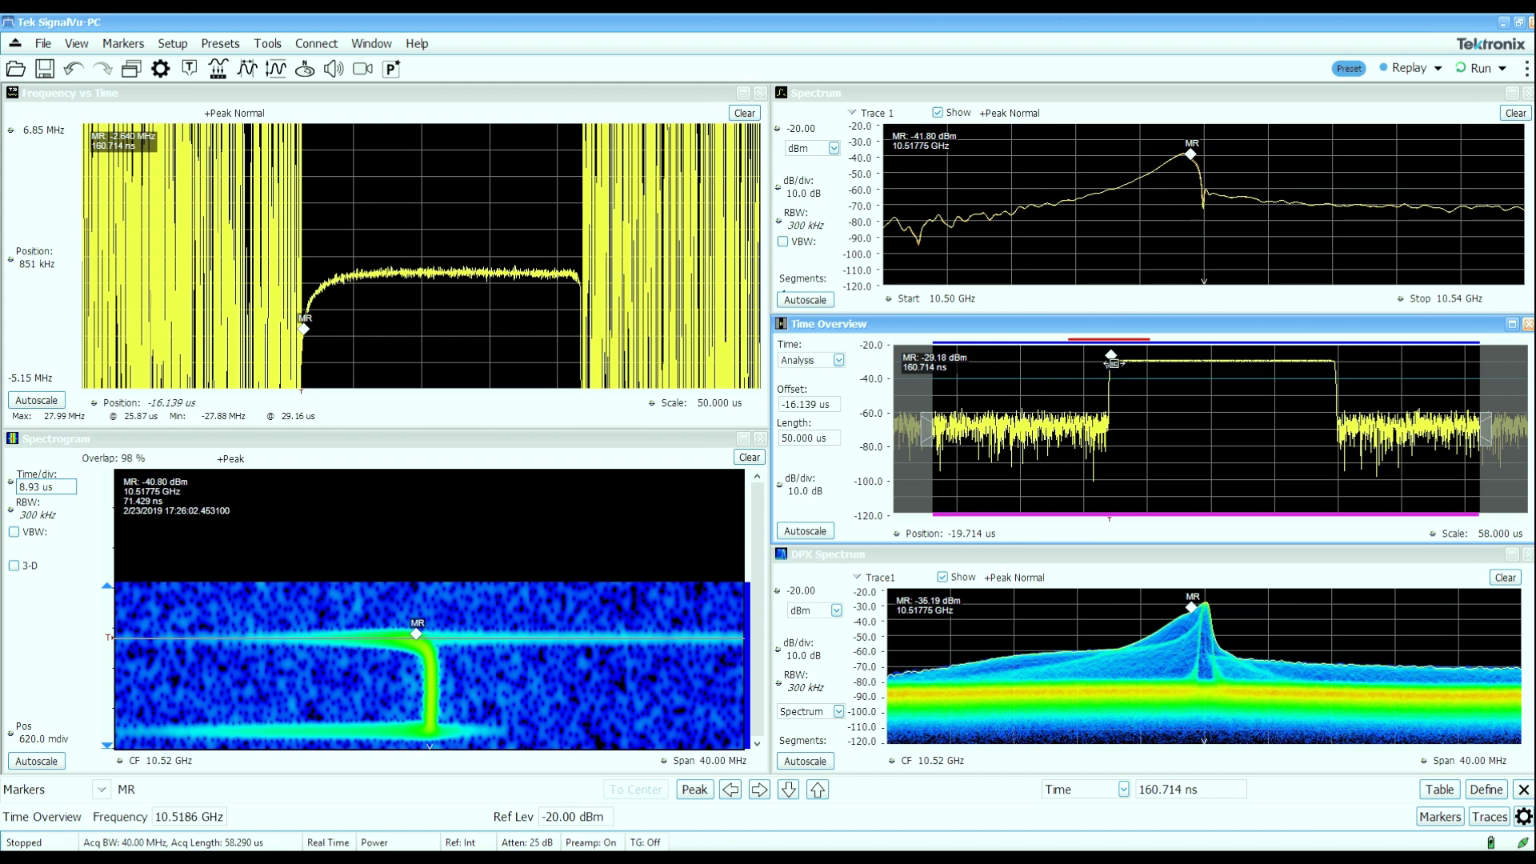
pyautogui.moveTo(1114, 363); pyautogui.dragTo(1322, 384)
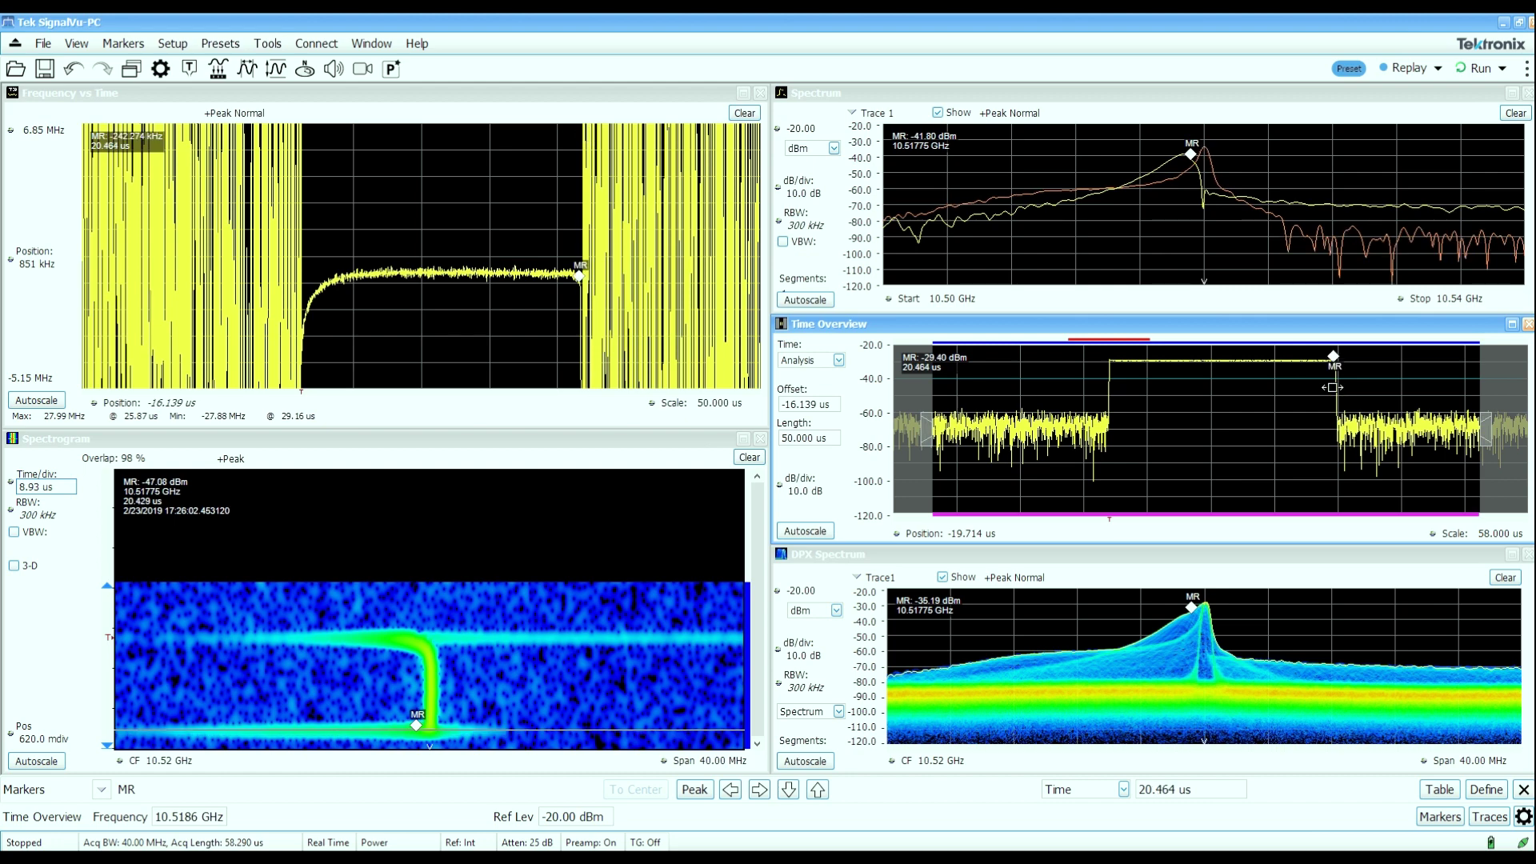
pyautogui.moveTo(1332, 387); pyautogui.dragTo(1287, 383)
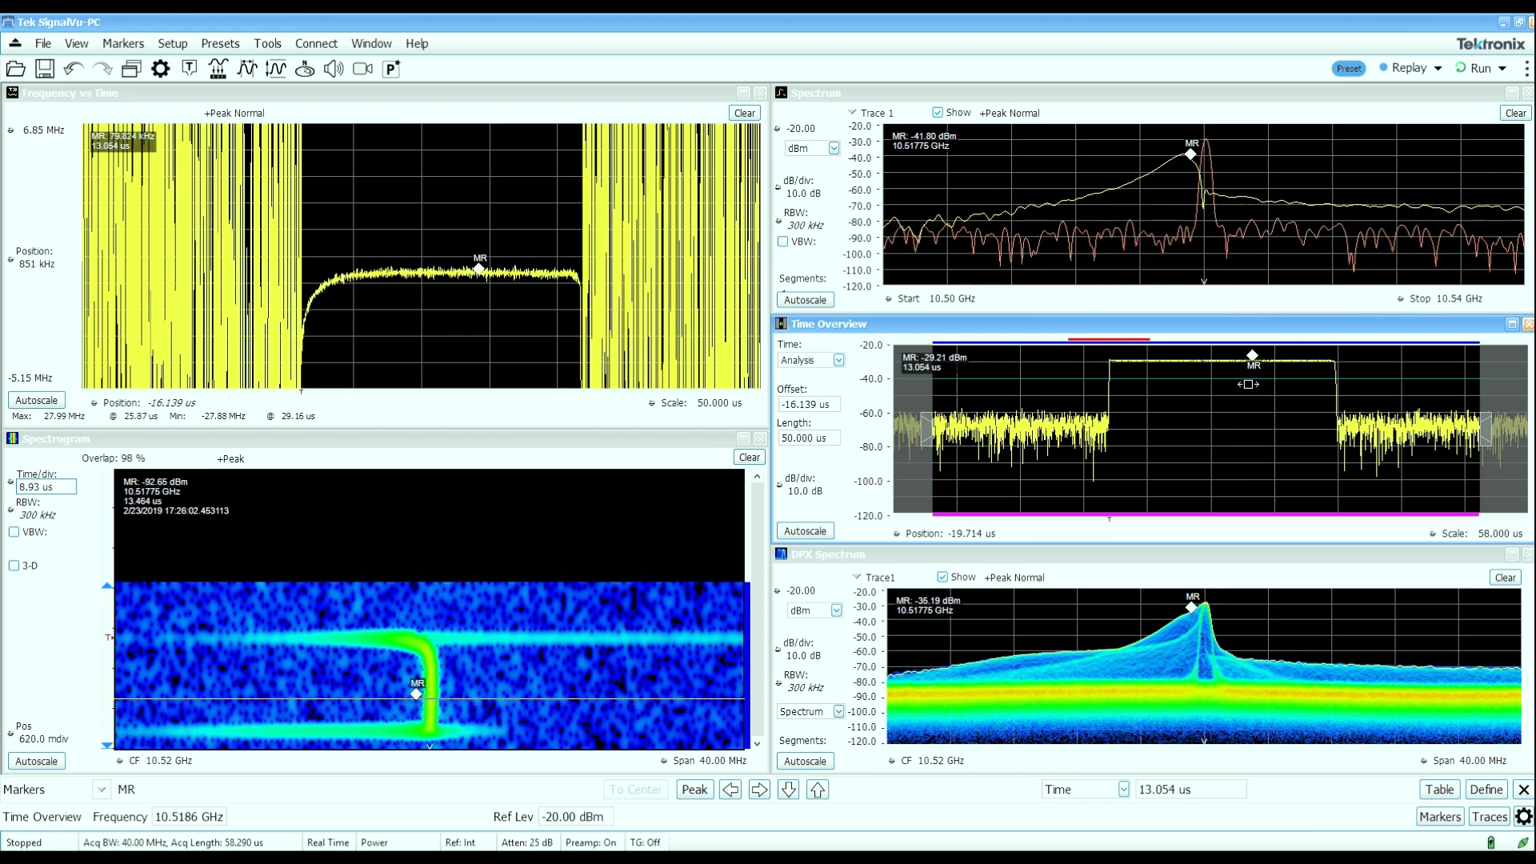
pyautogui.moveTo(1249, 384)
pyautogui.mouseDown()
pyautogui.moveTo(1113, 399)
pyautogui.moveTo(1207, 416)
pyautogui.mouseUp()
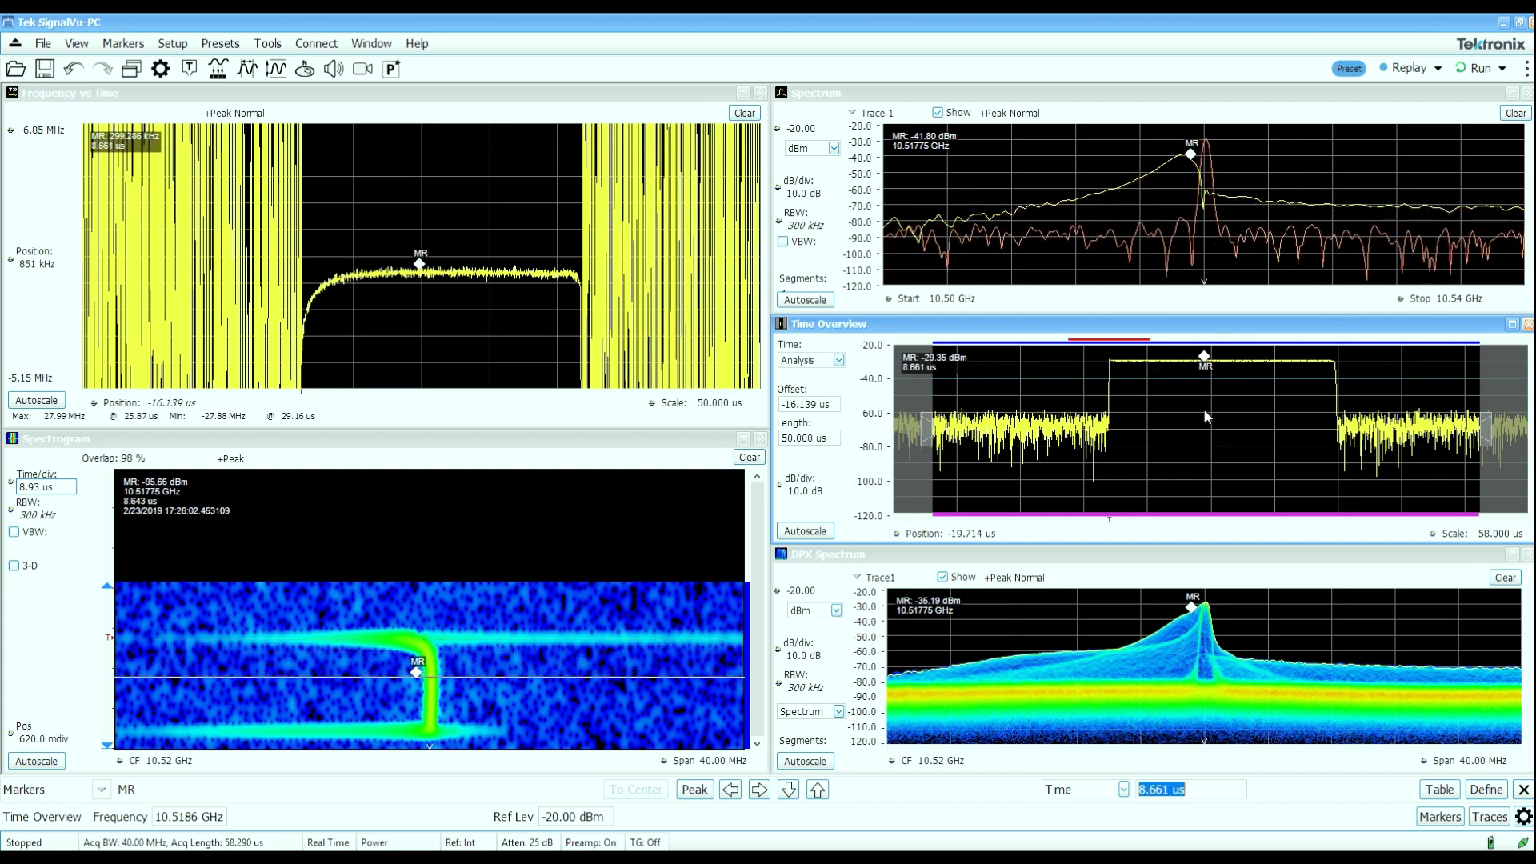
pyautogui.press('F5')
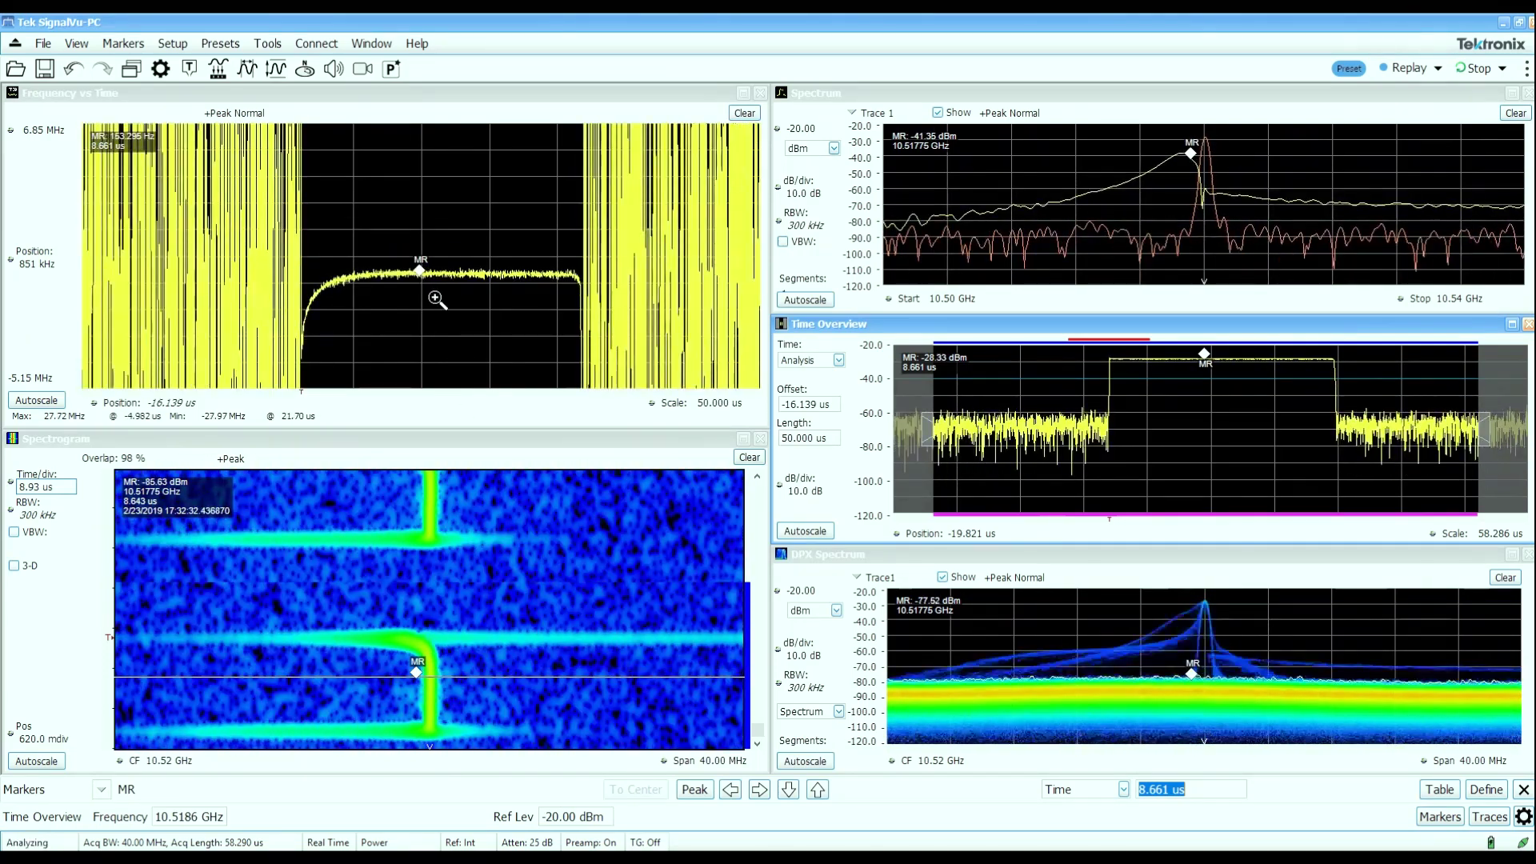
# Set a 3 ms analysis length, zoom the Frequency vs Time axis, and place the marker at 2.882 ms.
pyautogui.tripleClick(825, 436)
pyautogui.write('3 ')
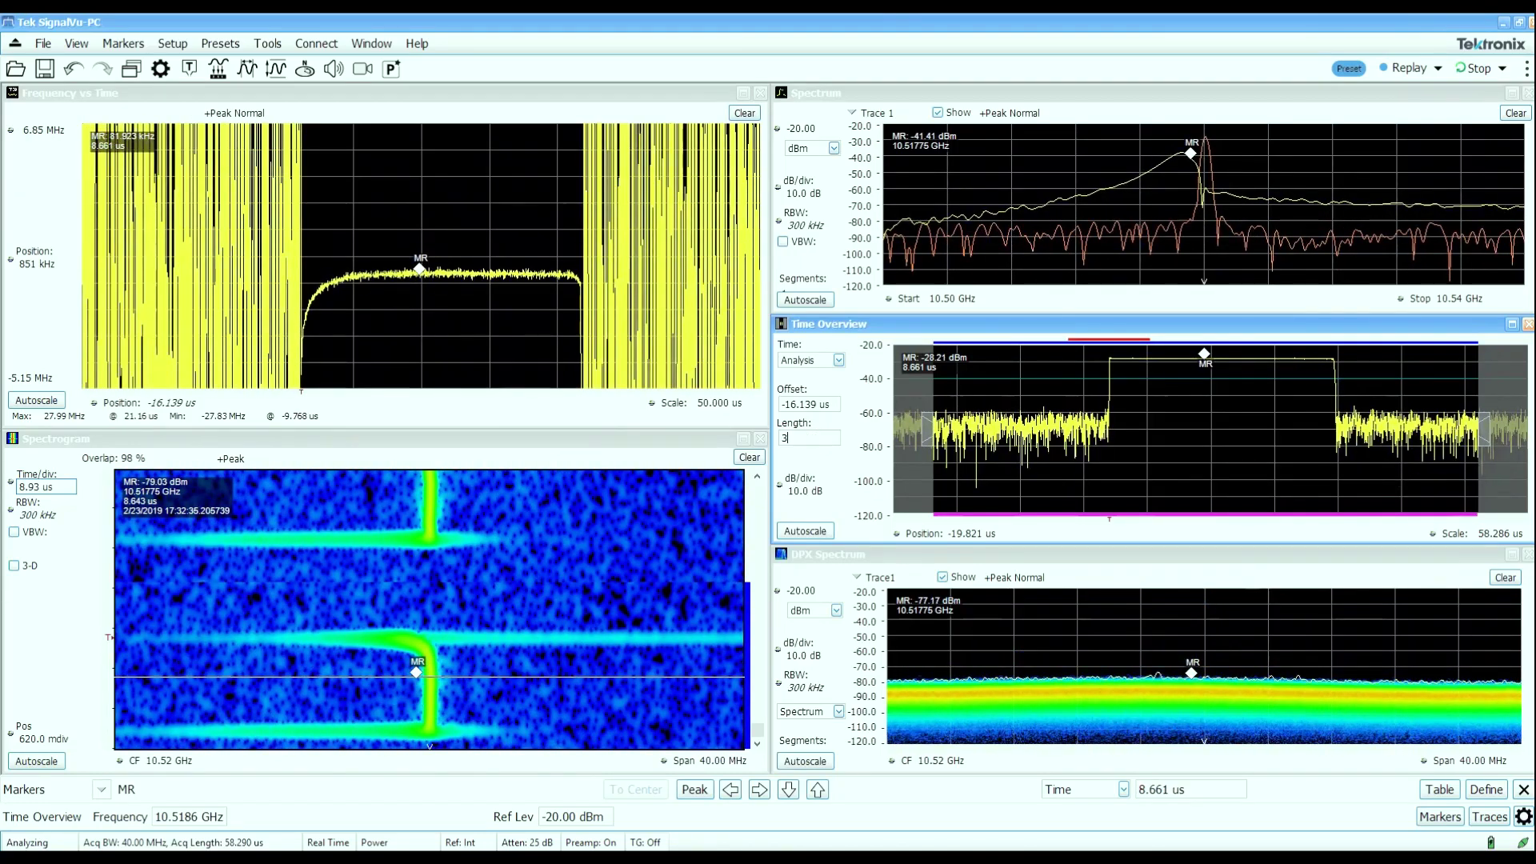
pyautogui.write('ms')
pyautogui.press('Return')
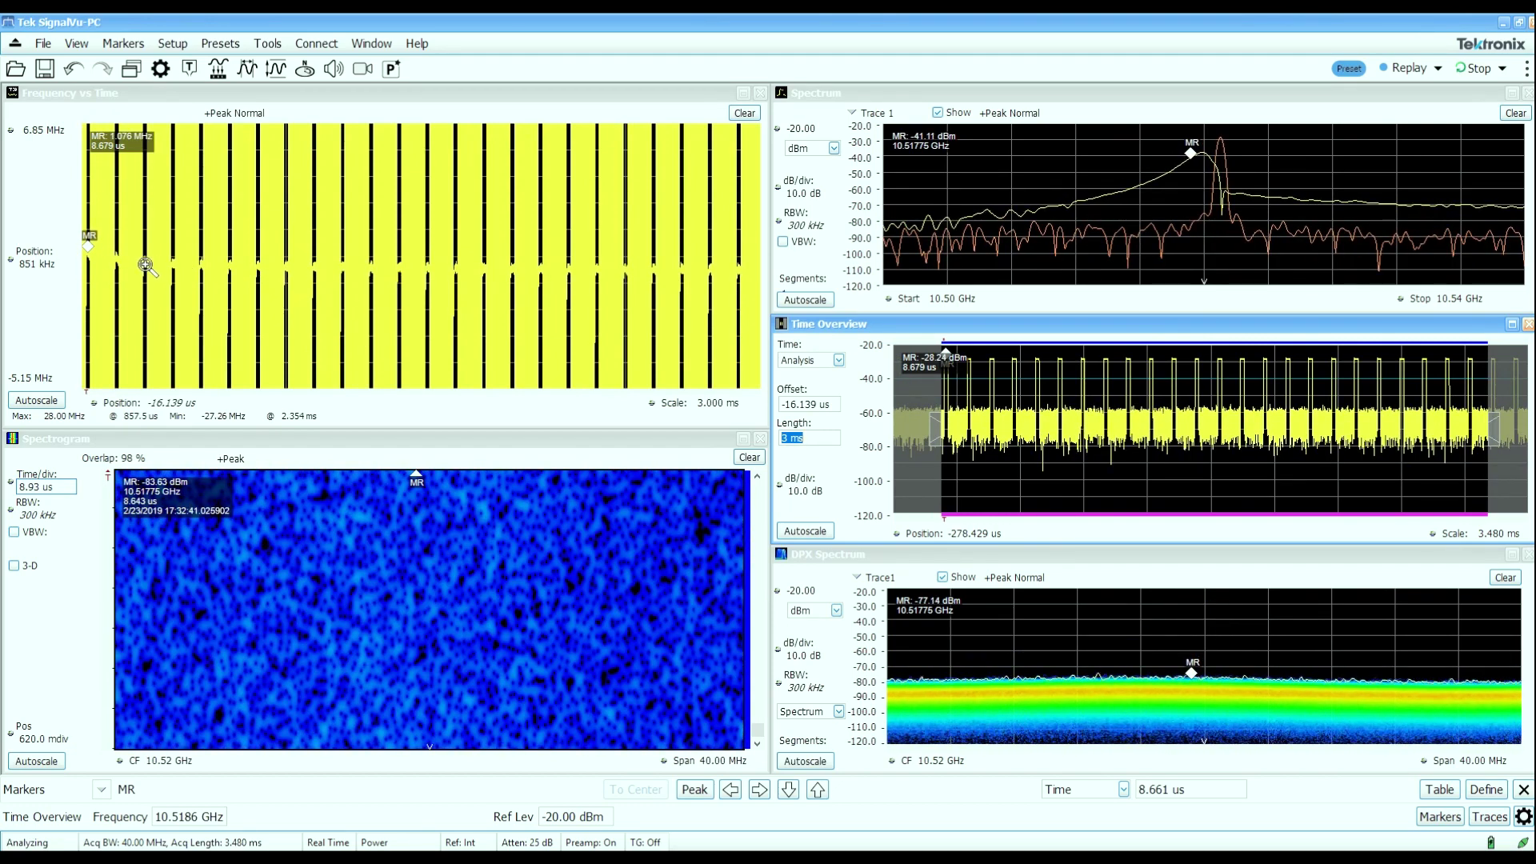
pyautogui.moveTo(146, 266); pyautogui.dragTo(141, 192)
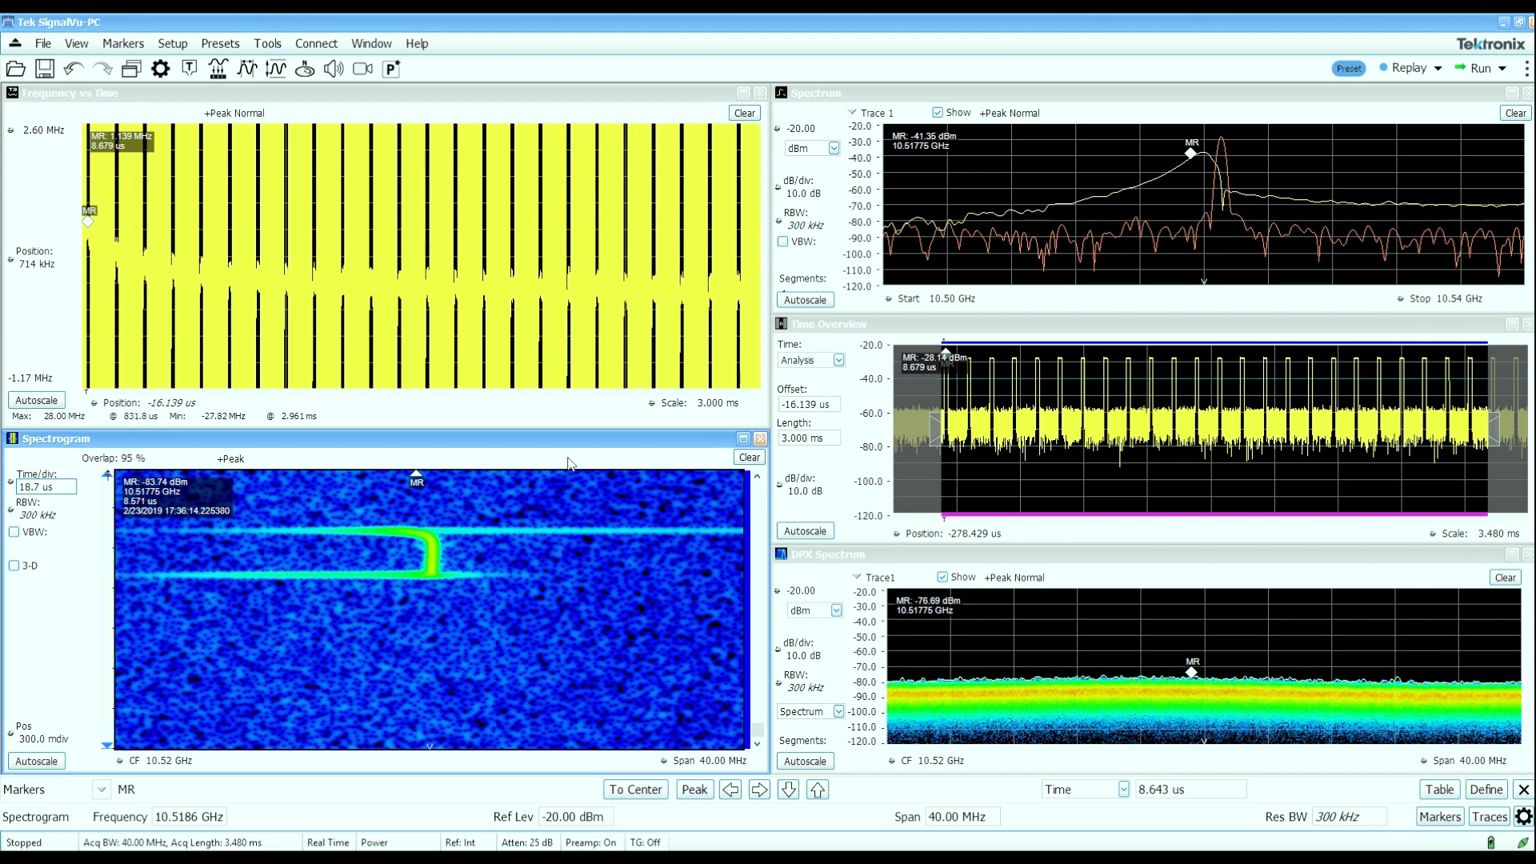
pyautogui.moveTo(417, 476); pyautogui.dragTo(422, 551)
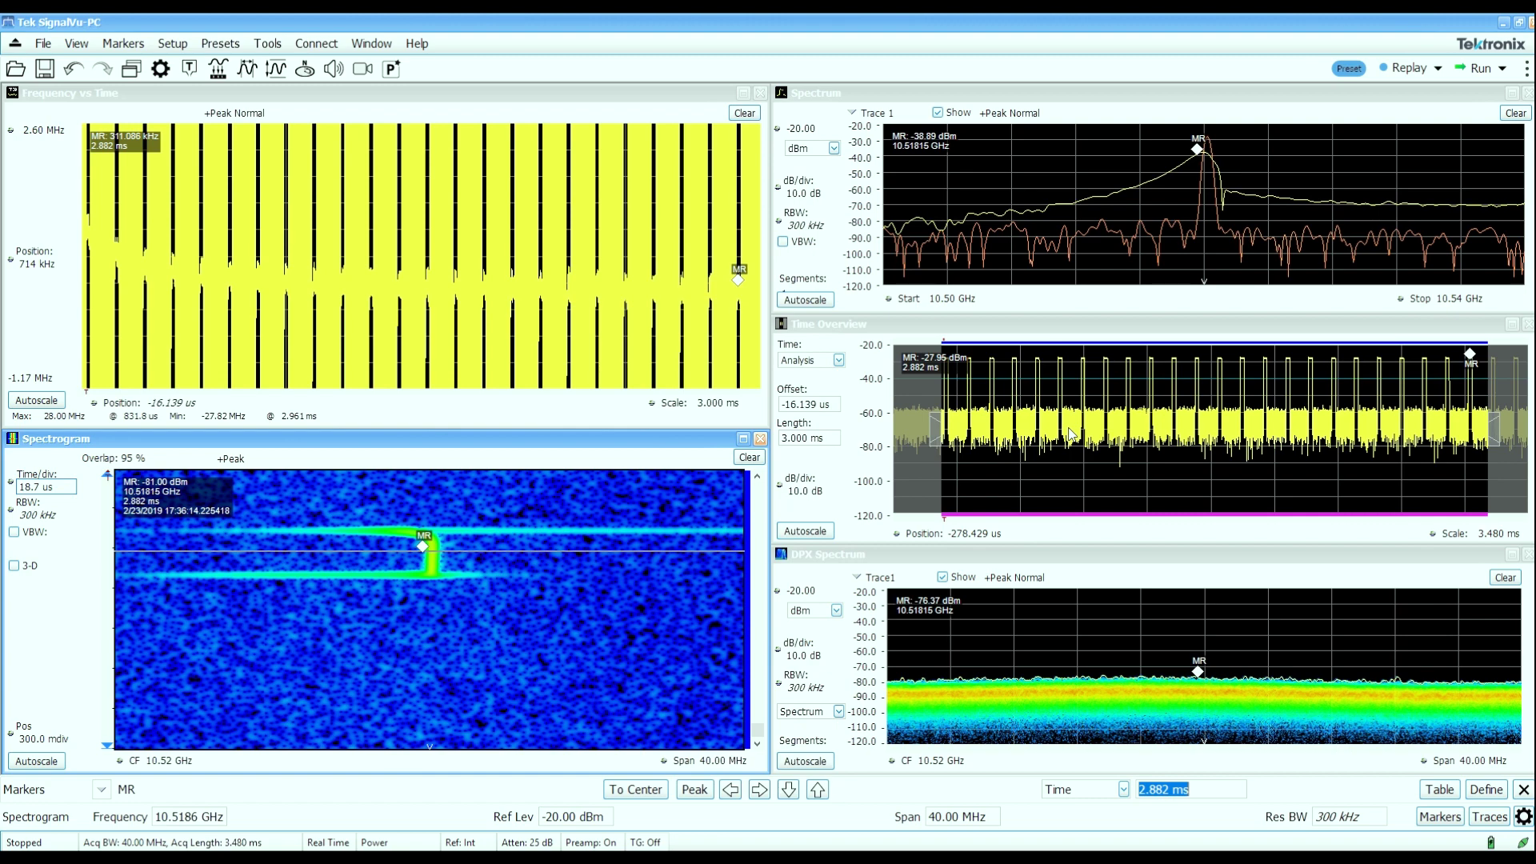
# Remove DPX, Frequency vs Time, Spectrogram and Spectrum from the selected displays.
pyautogui.click(132, 69)
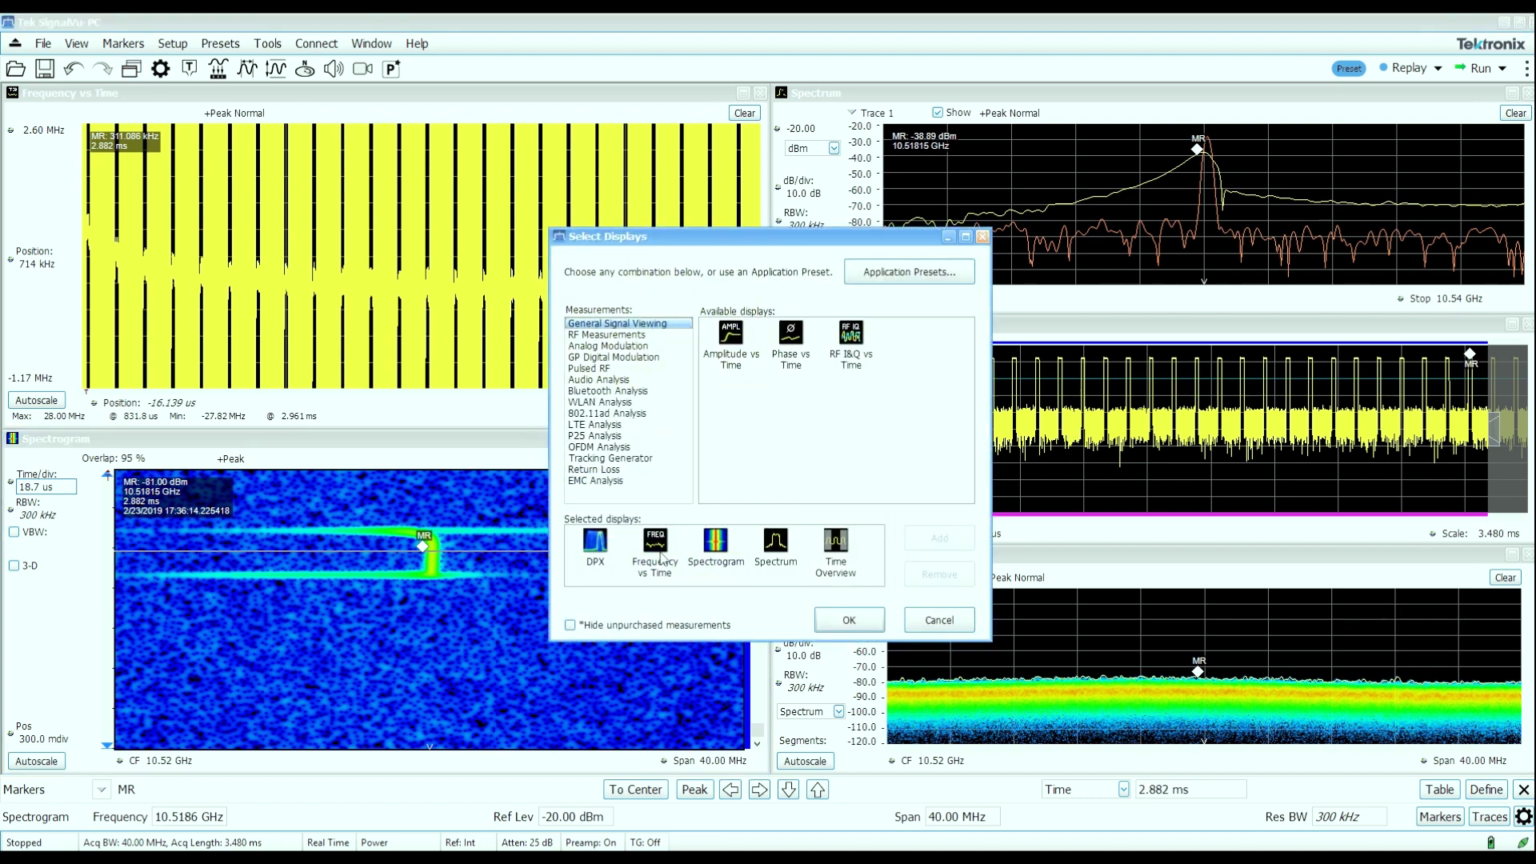
pyautogui.doubleClick(598, 562)
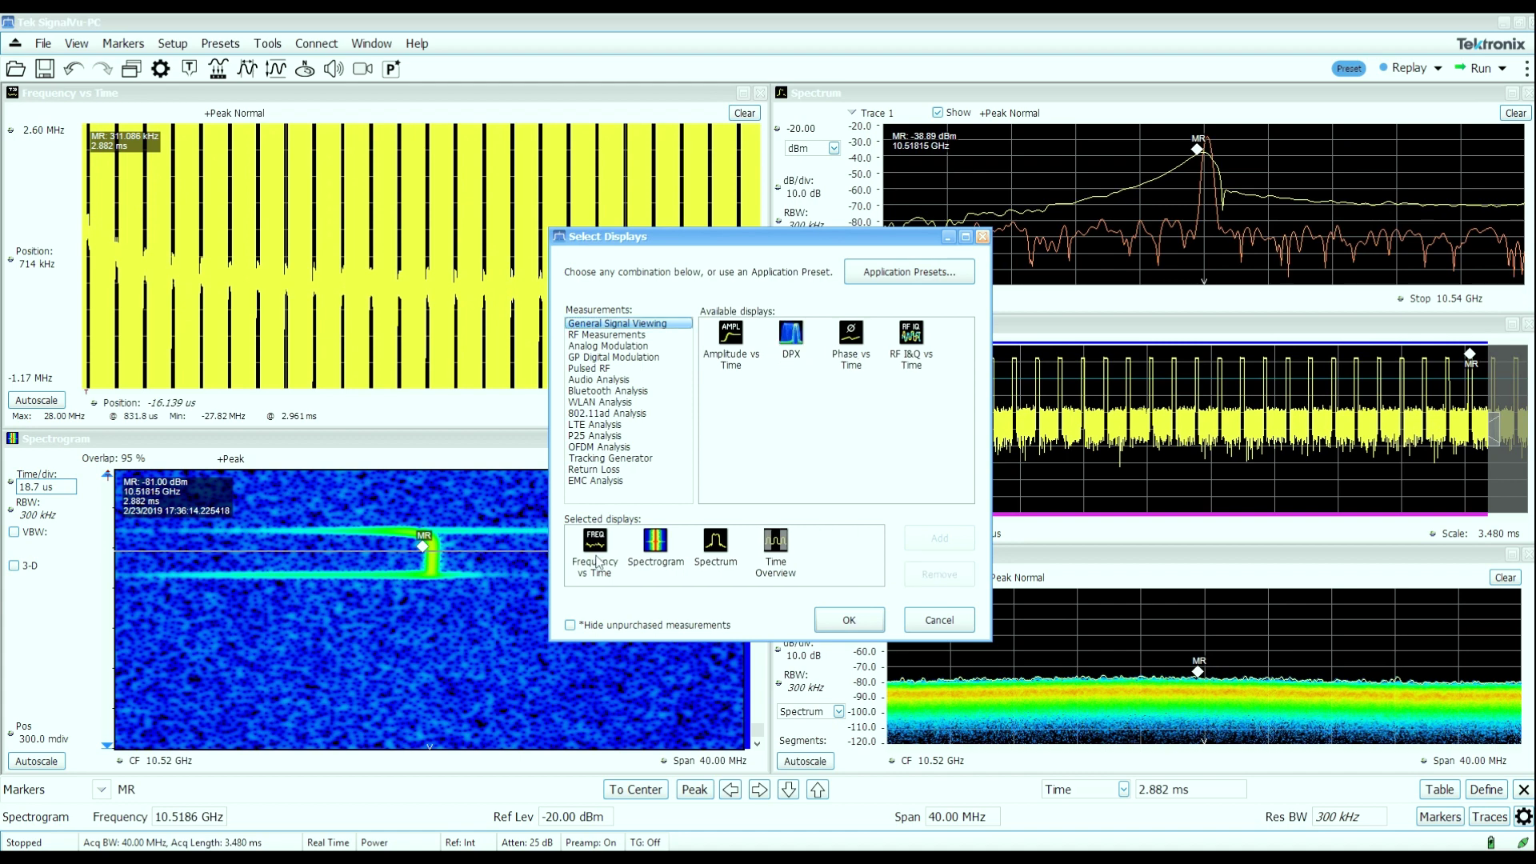
pyautogui.doubleClick(598, 562)
pyautogui.doubleClick(596, 552)
pyautogui.doubleClick(596, 552)
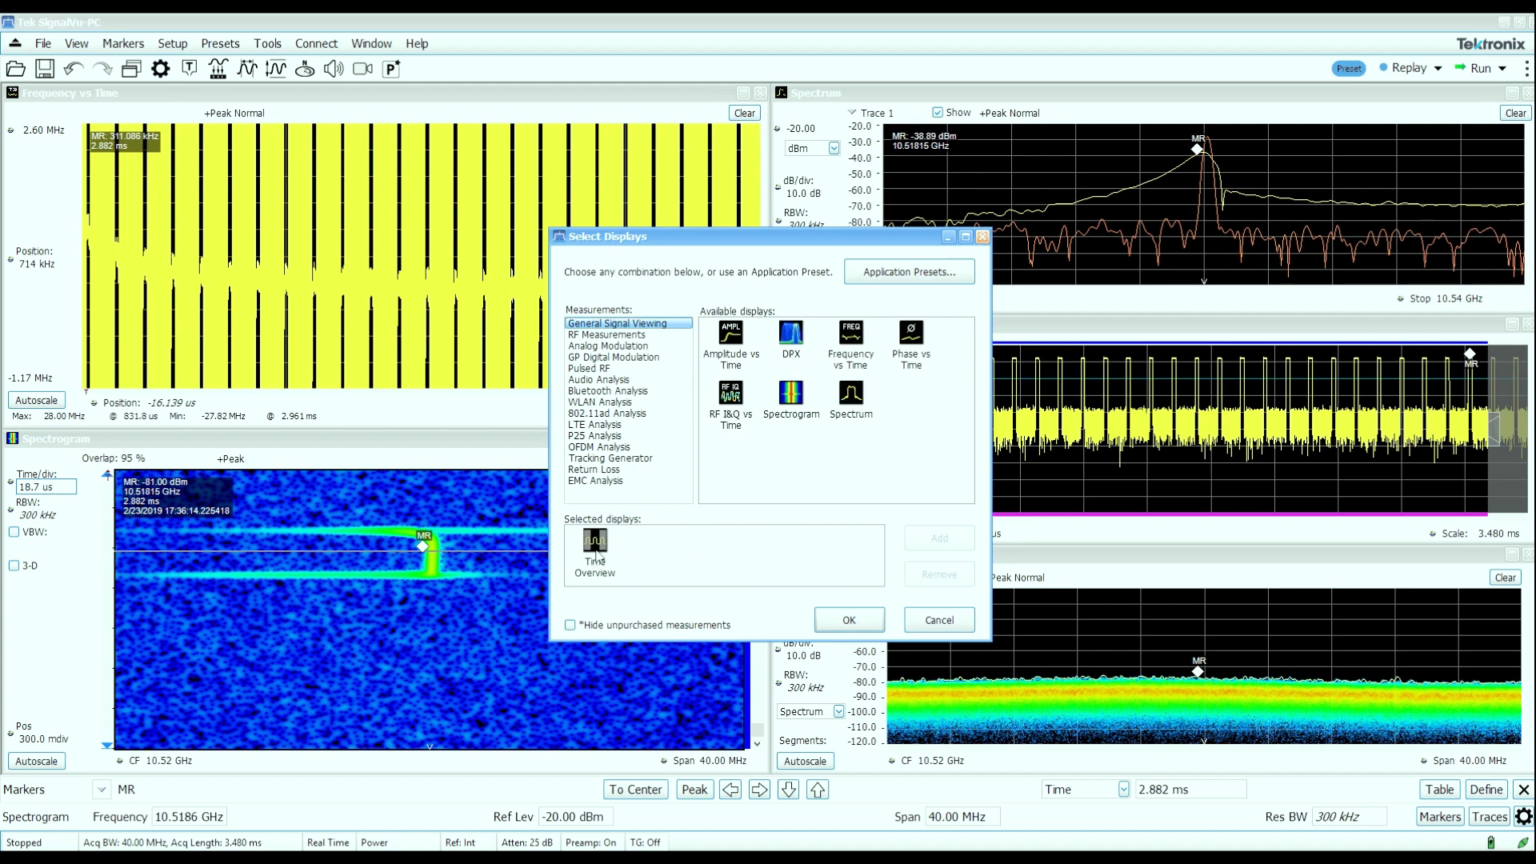
# Add Pulse Statistics, Pulse Table and Pulse Trace from Pulsed RF and apply the layout.
pyautogui.click(600, 369)
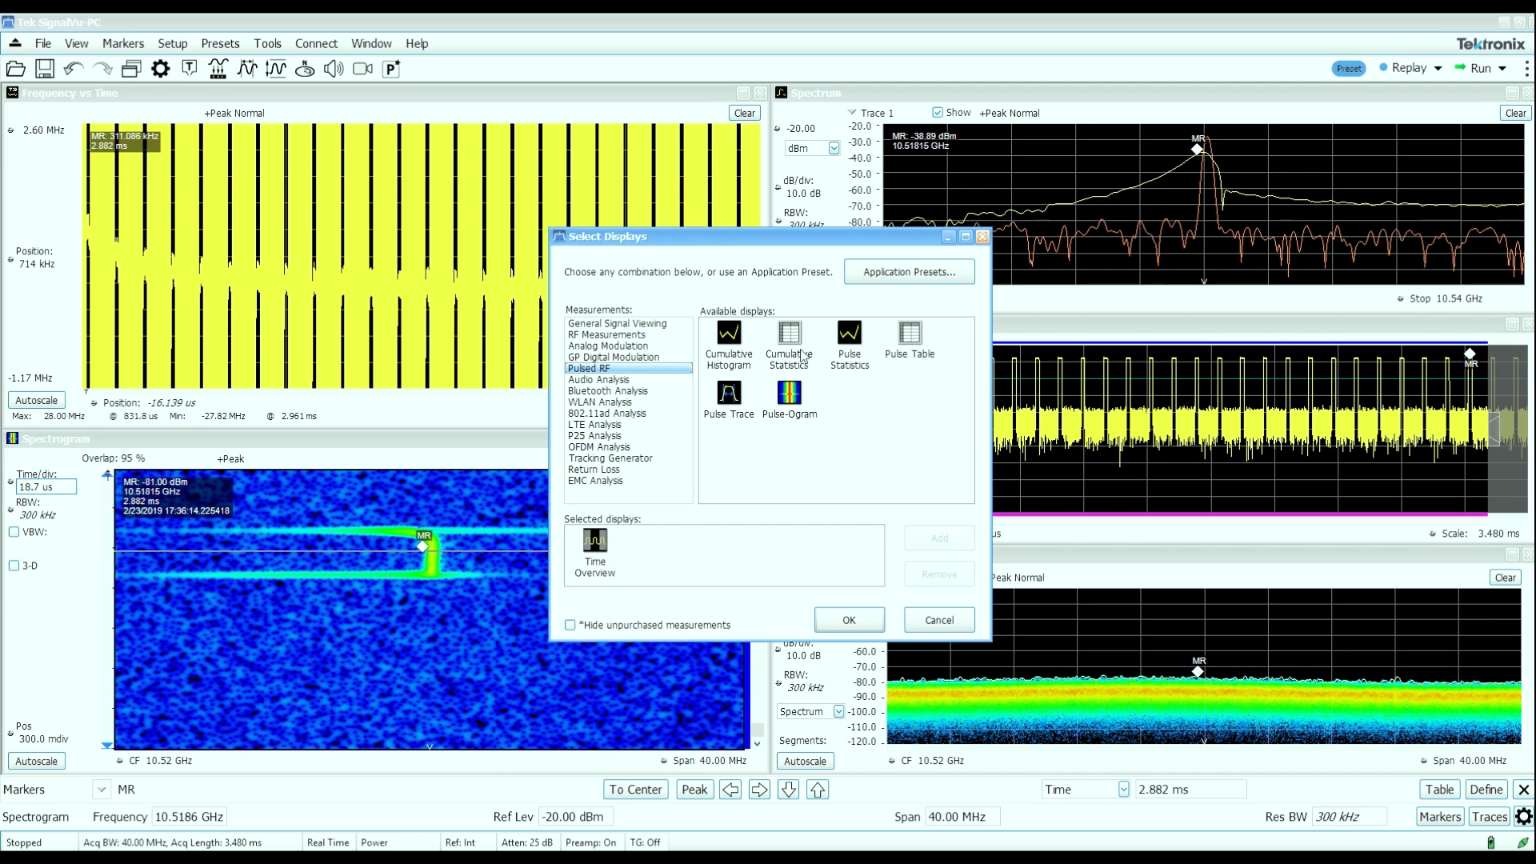
pyautogui.doubleClick(853, 362)
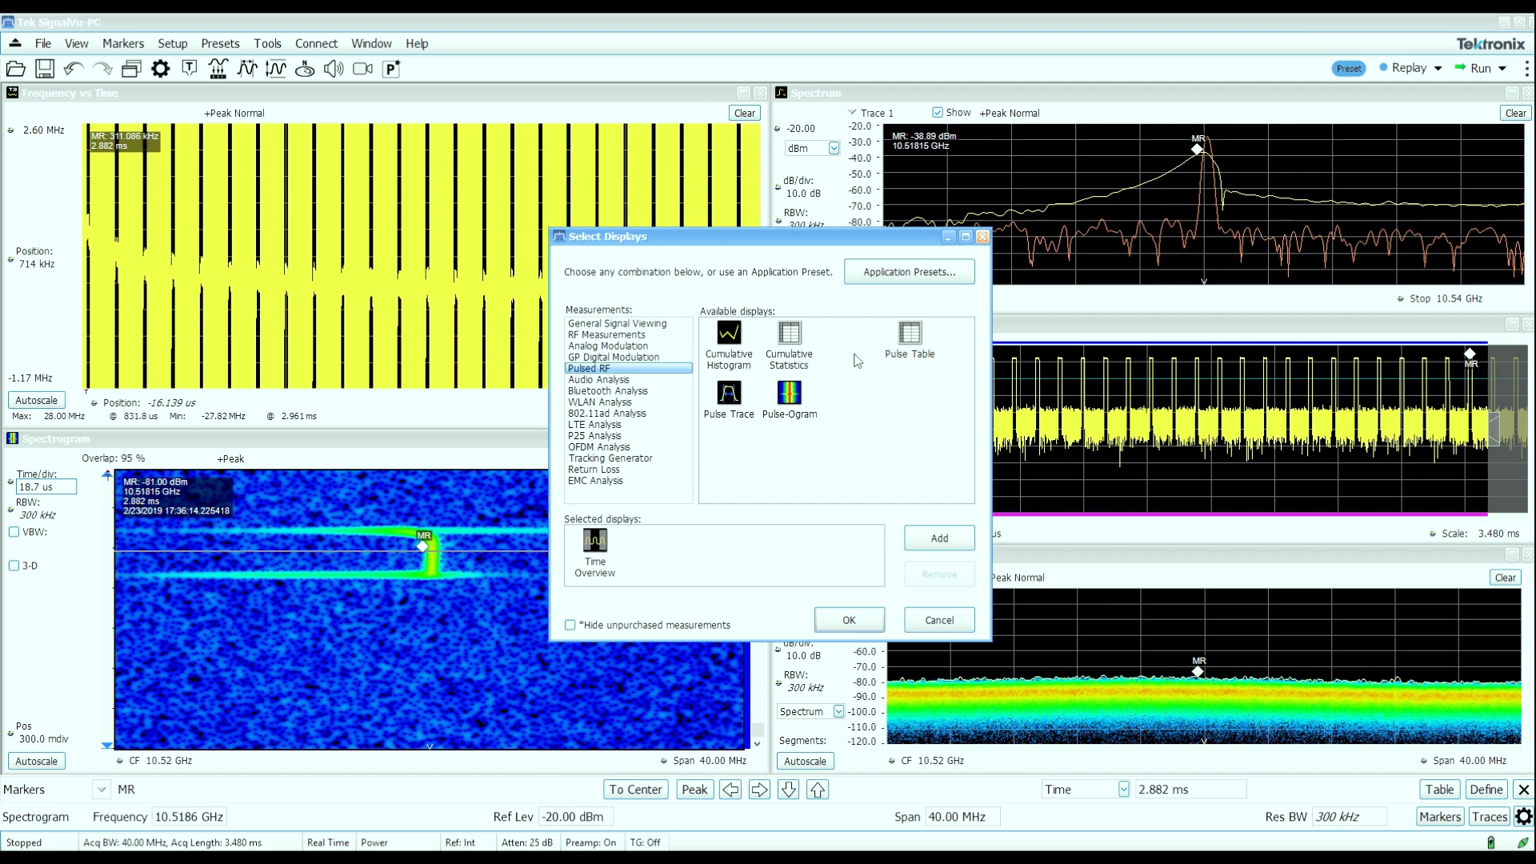
pyautogui.doubleClick(855, 361)
pyautogui.doubleClick(857, 362)
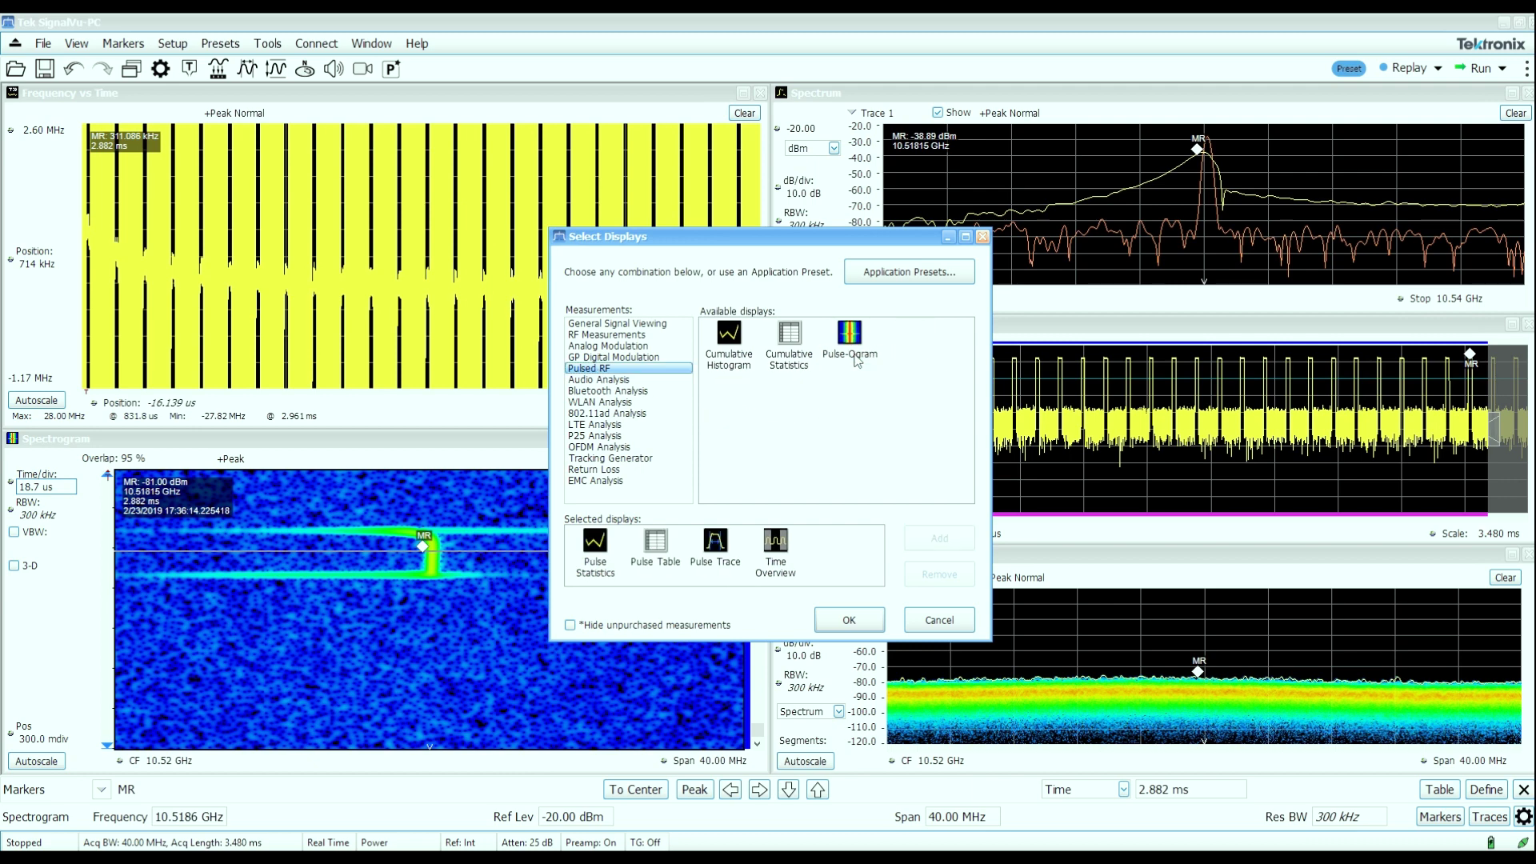
pyautogui.click(854, 621)
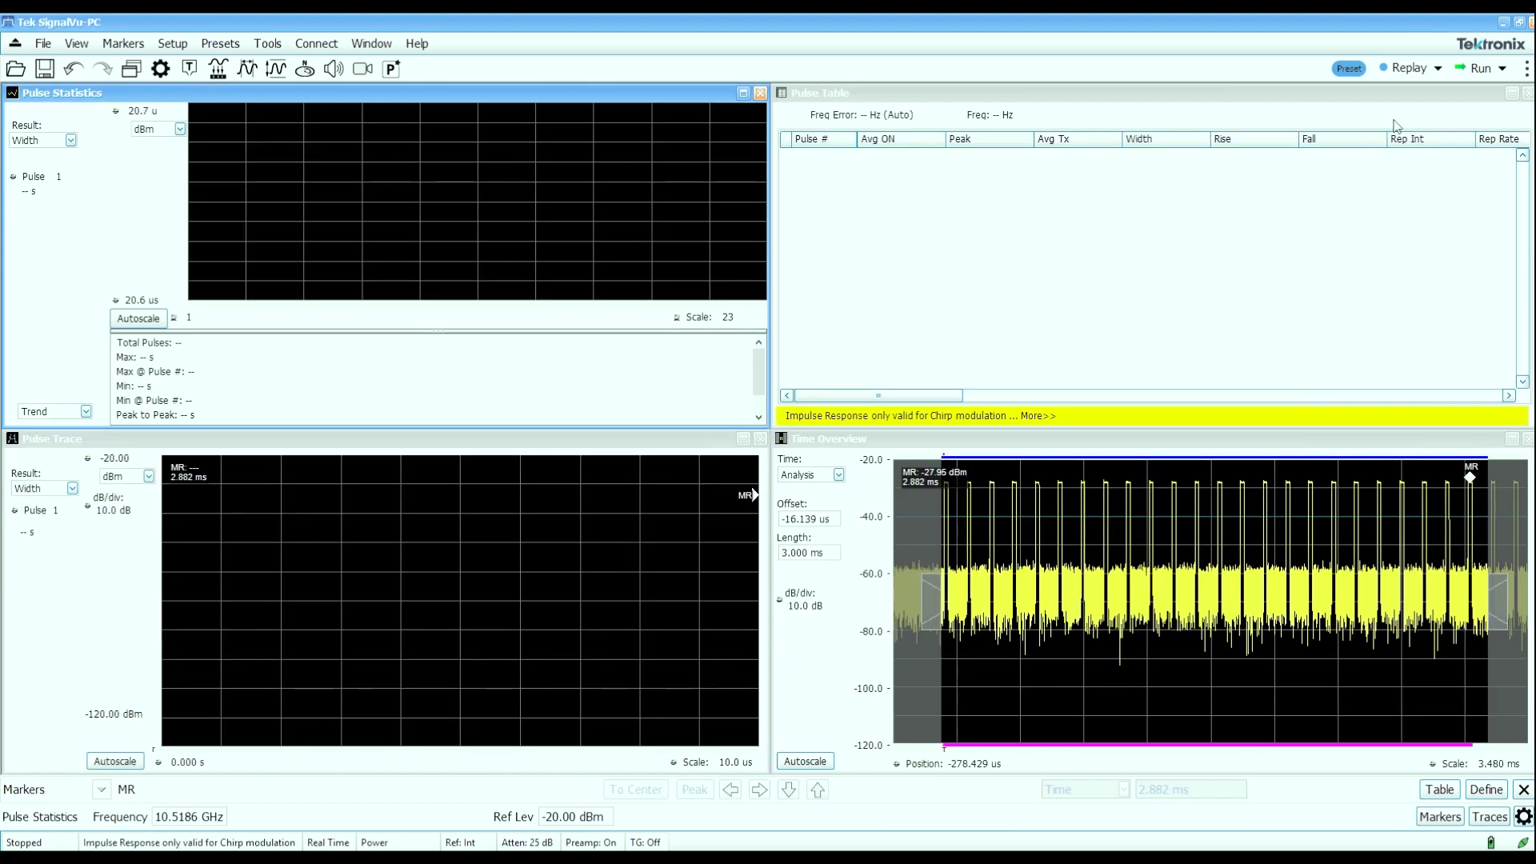
# Replay the capture to measure 24 pulses, then maximize the Pulse Table and scroll through its columns.
pyautogui.click(1418, 75)
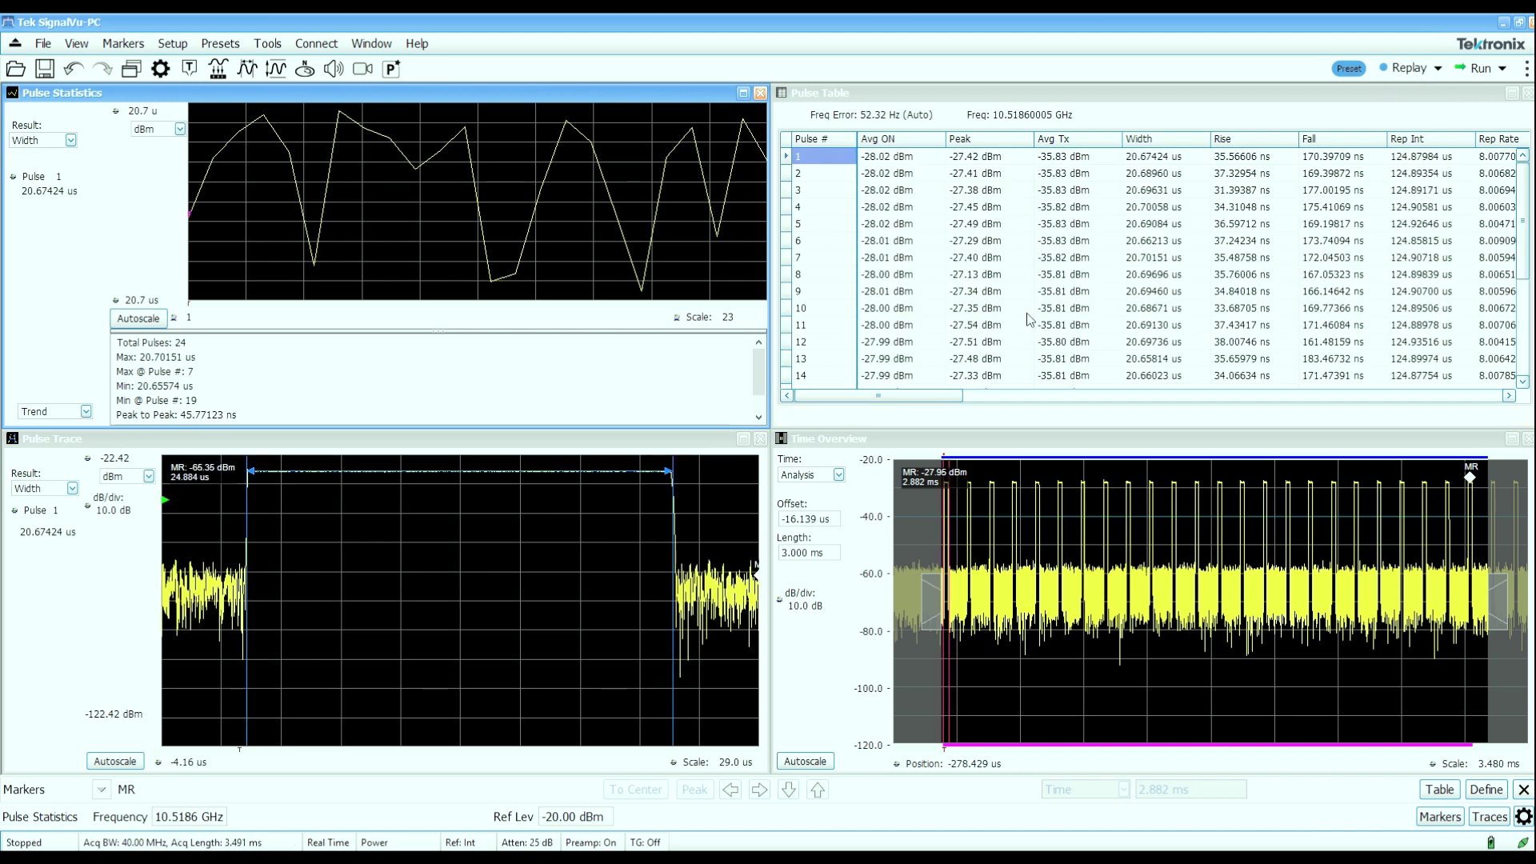
pyautogui.moveTo(913, 396); pyautogui.dragTo(836, 394)
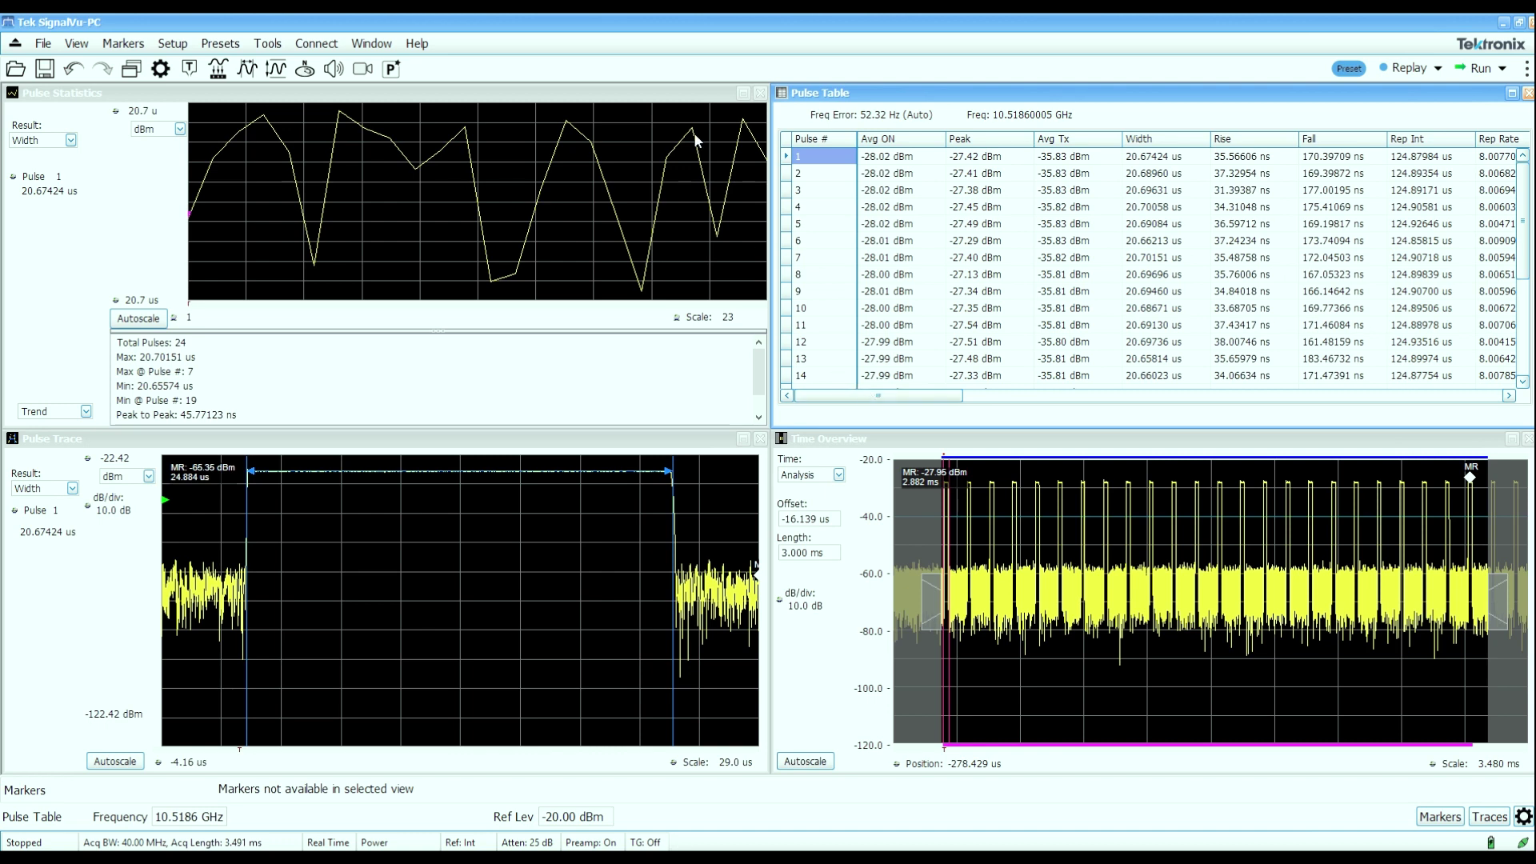
pyautogui.click(1512, 92)
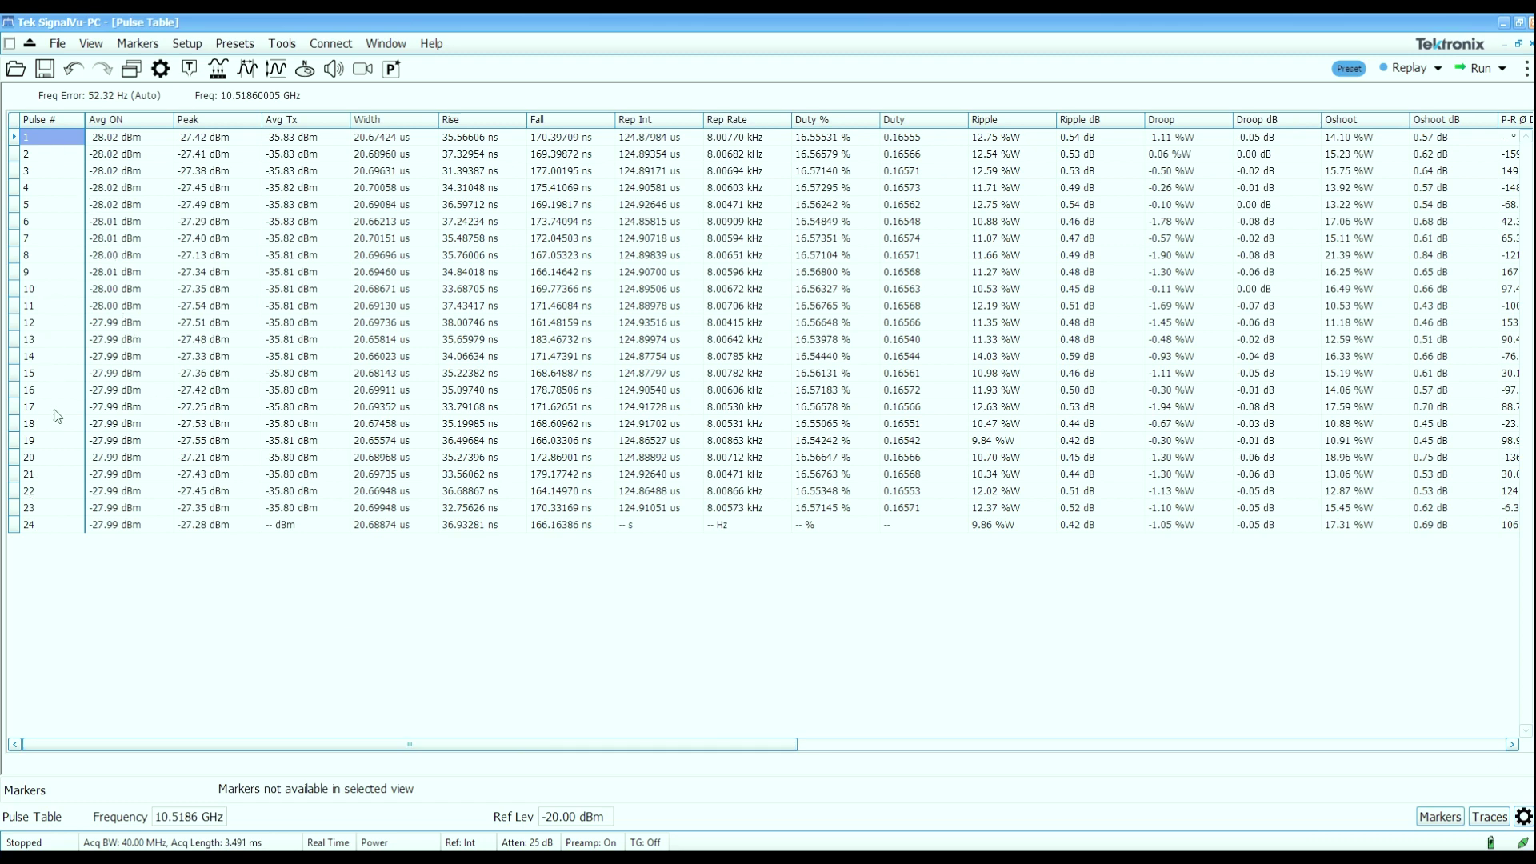
pyautogui.moveTo(133, 745)
pyautogui.mouseDown()
pyautogui.moveTo(678, 776)
pyautogui.moveTo(119, 732)
pyautogui.mouseUp()
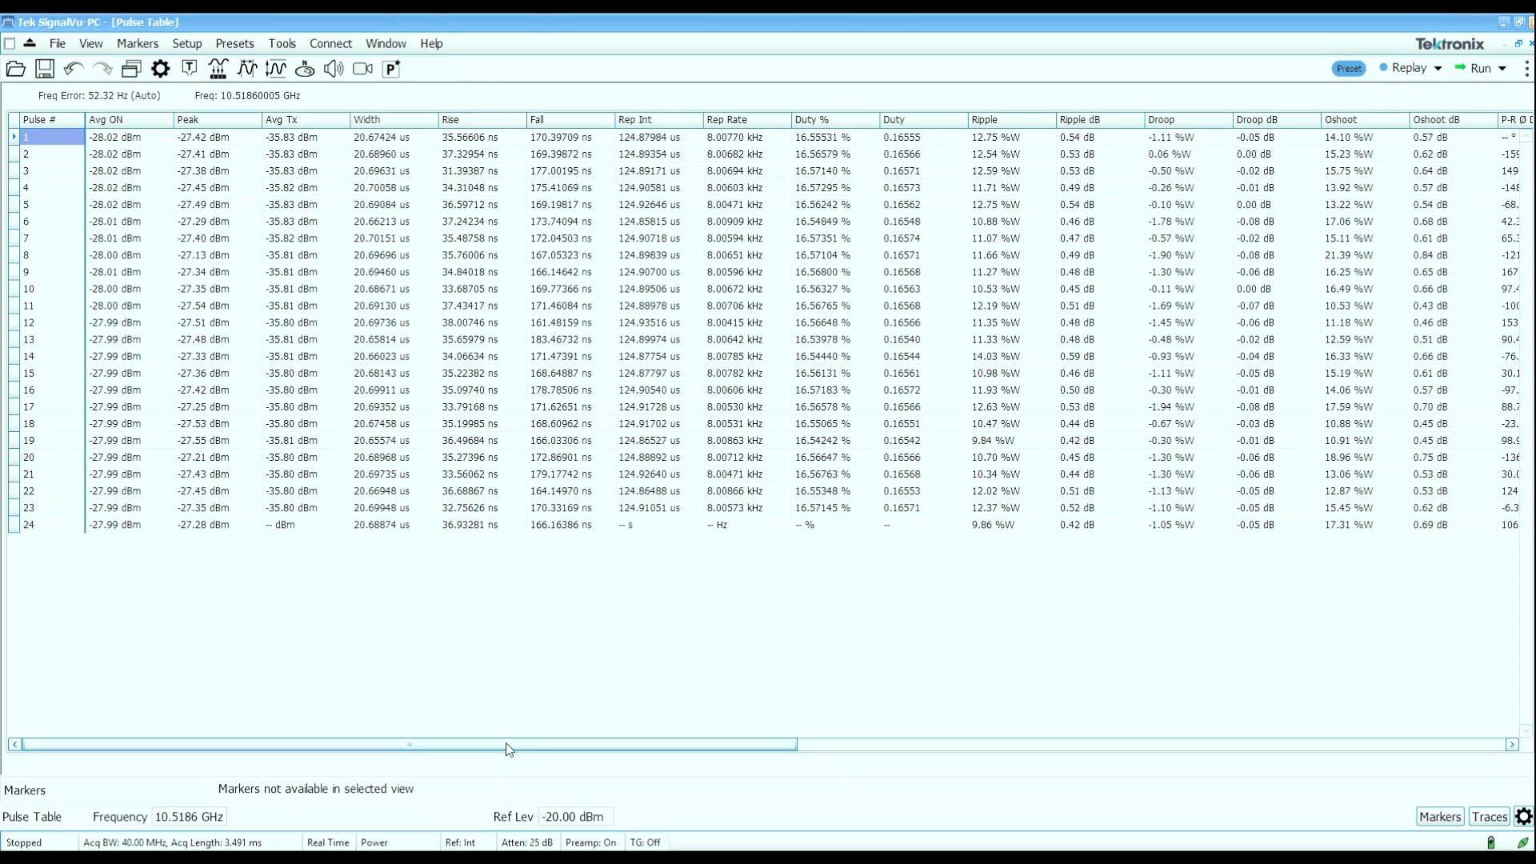
pyautogui.moveTo(506, 744); pyautogui.dragTo(851, 716)
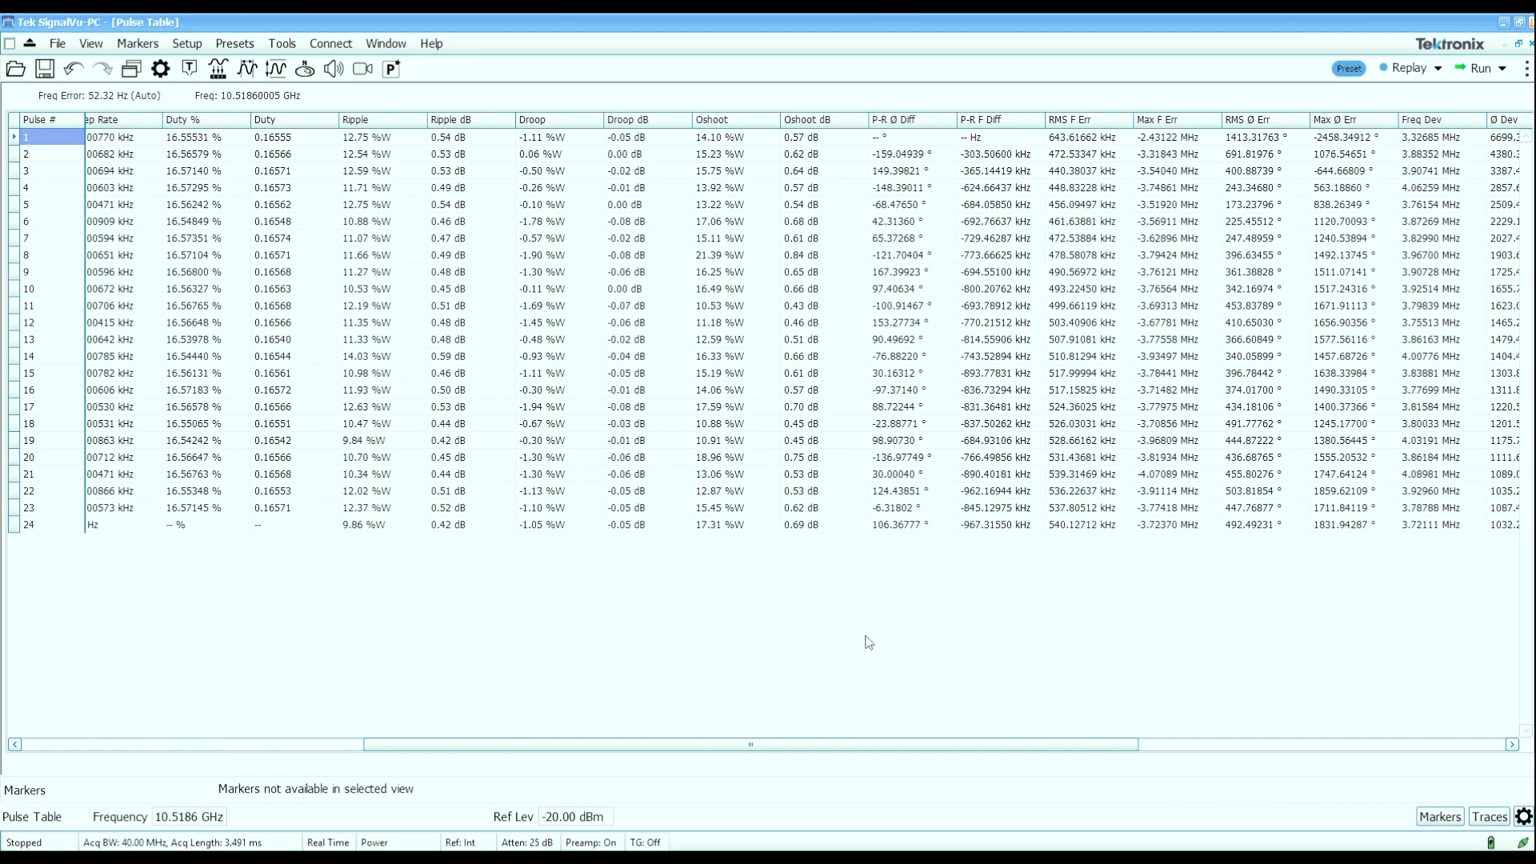
pyautogui.moveTo(836, 744)
pyautogui.mouseDown()
pyautogui.moveTo(988, 748)
pyautogui.moveTo(560, 750)
pyautogui.mouseUp()
pyautogui.click(1519, 44)
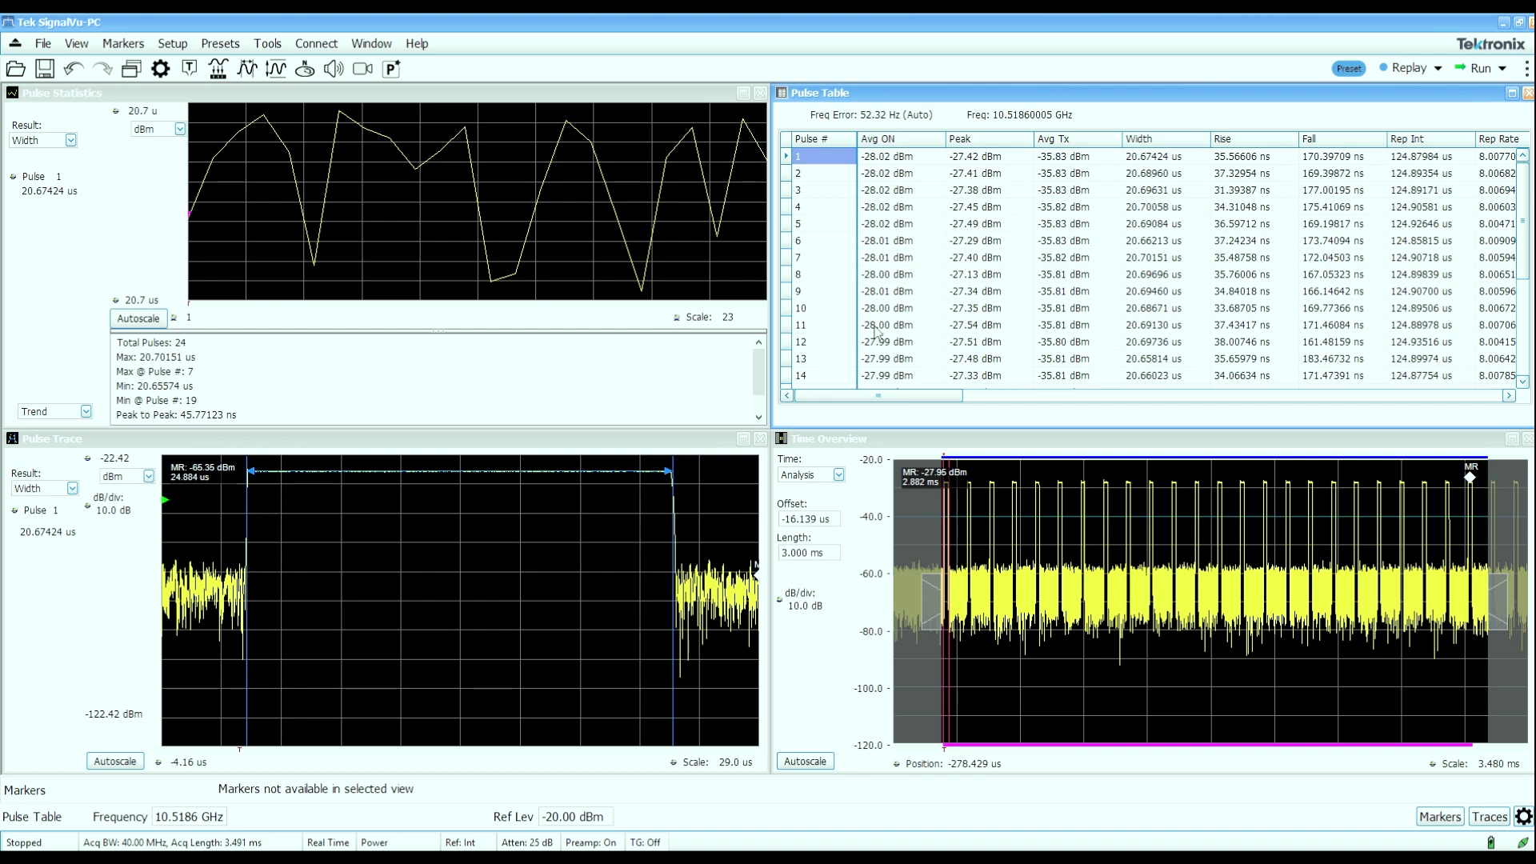
# Select pulse 5 in the table, then step the Pulse Trace to pulse 6 (width 20.66213 µs).
pyautogui.click(1170, 230)
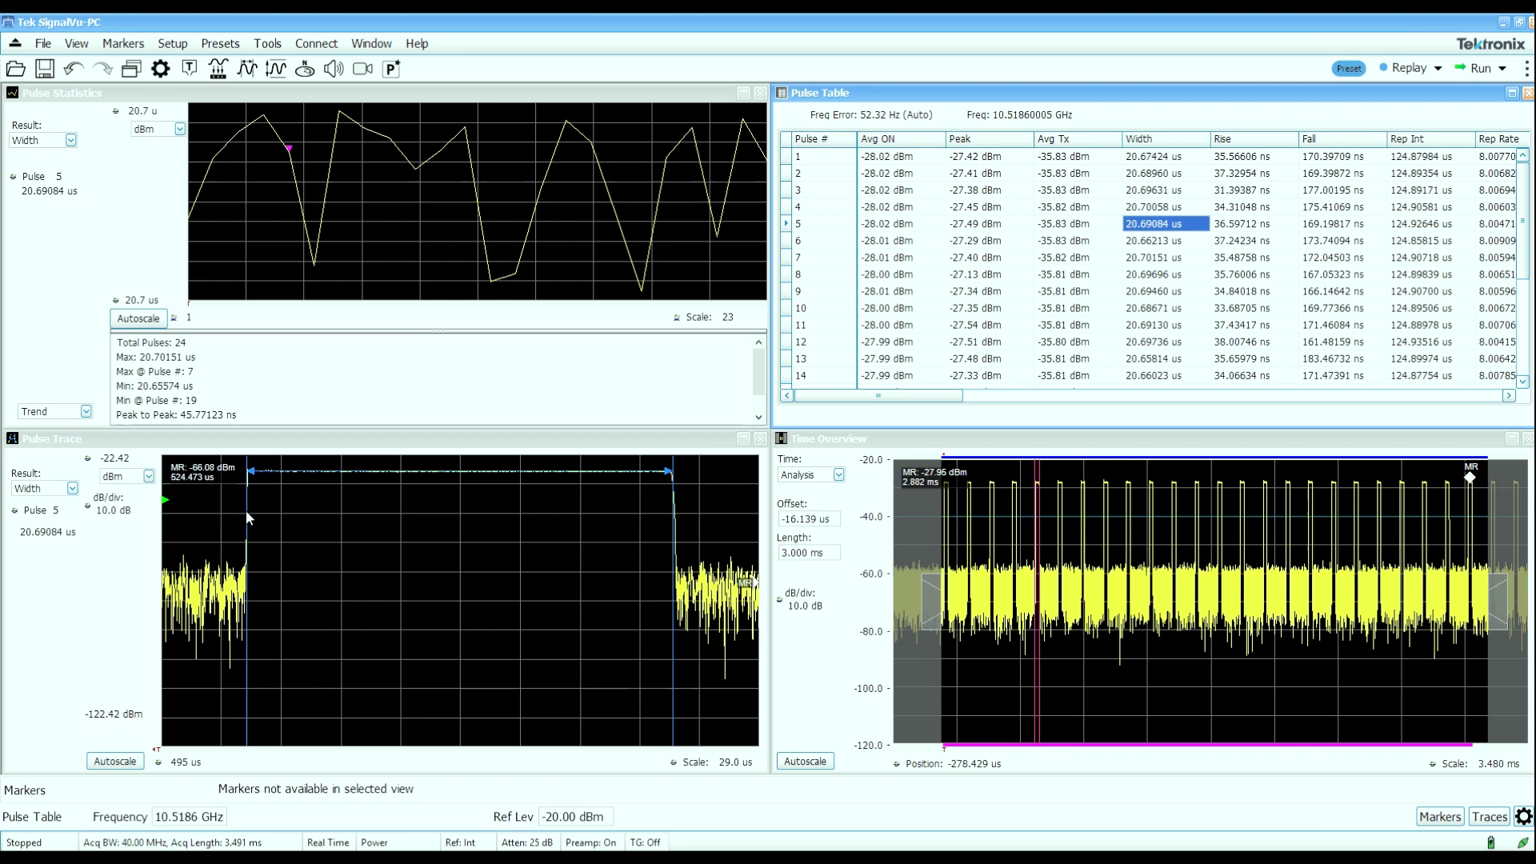
pyautogui.click(56, 509)
pyautogui.doubleClick(61, 514)
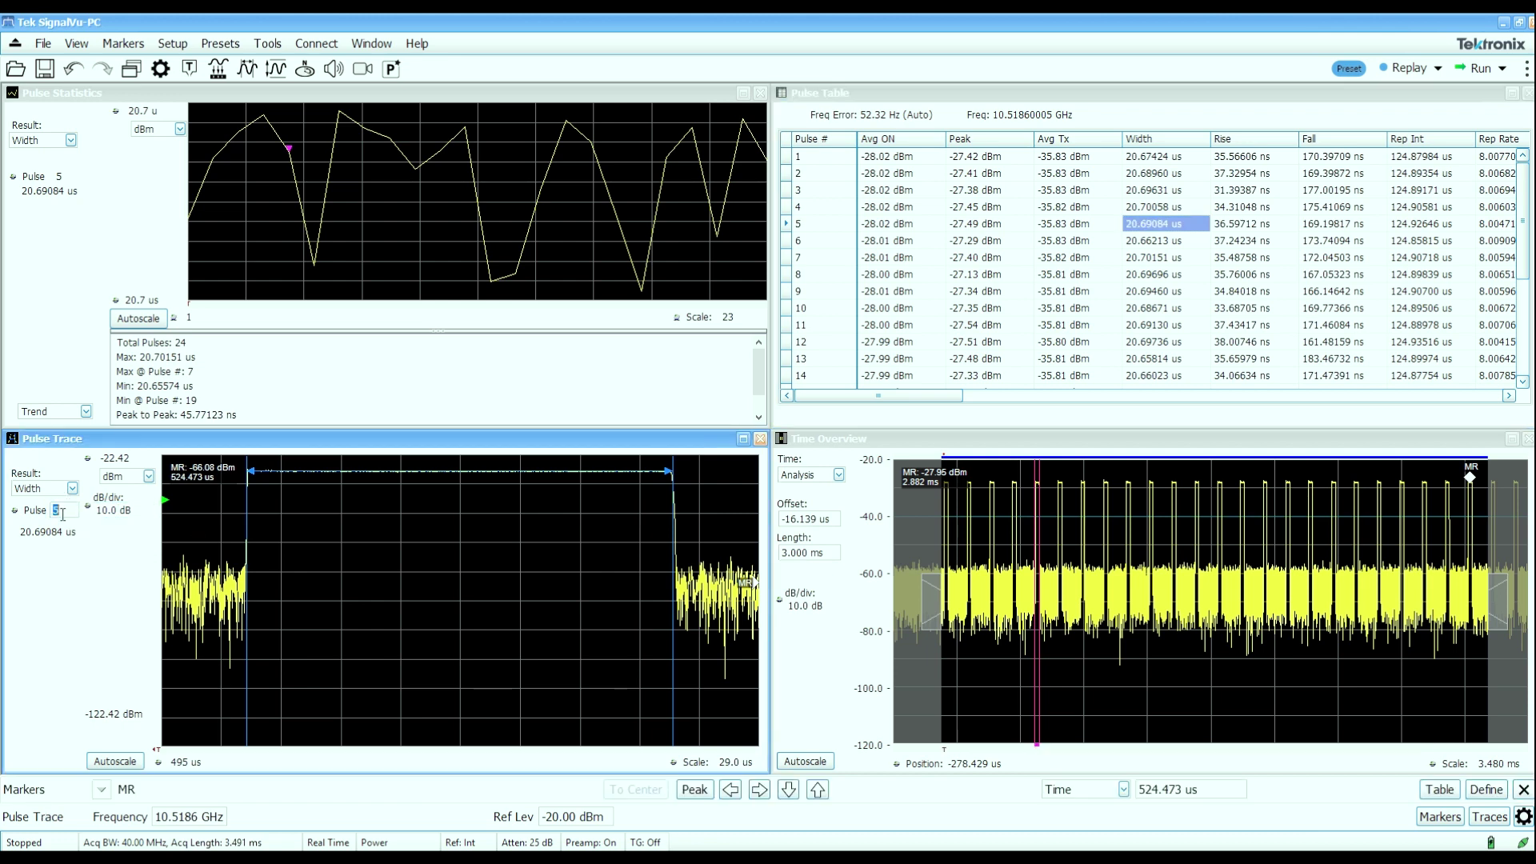
pyautogui.press('Down')
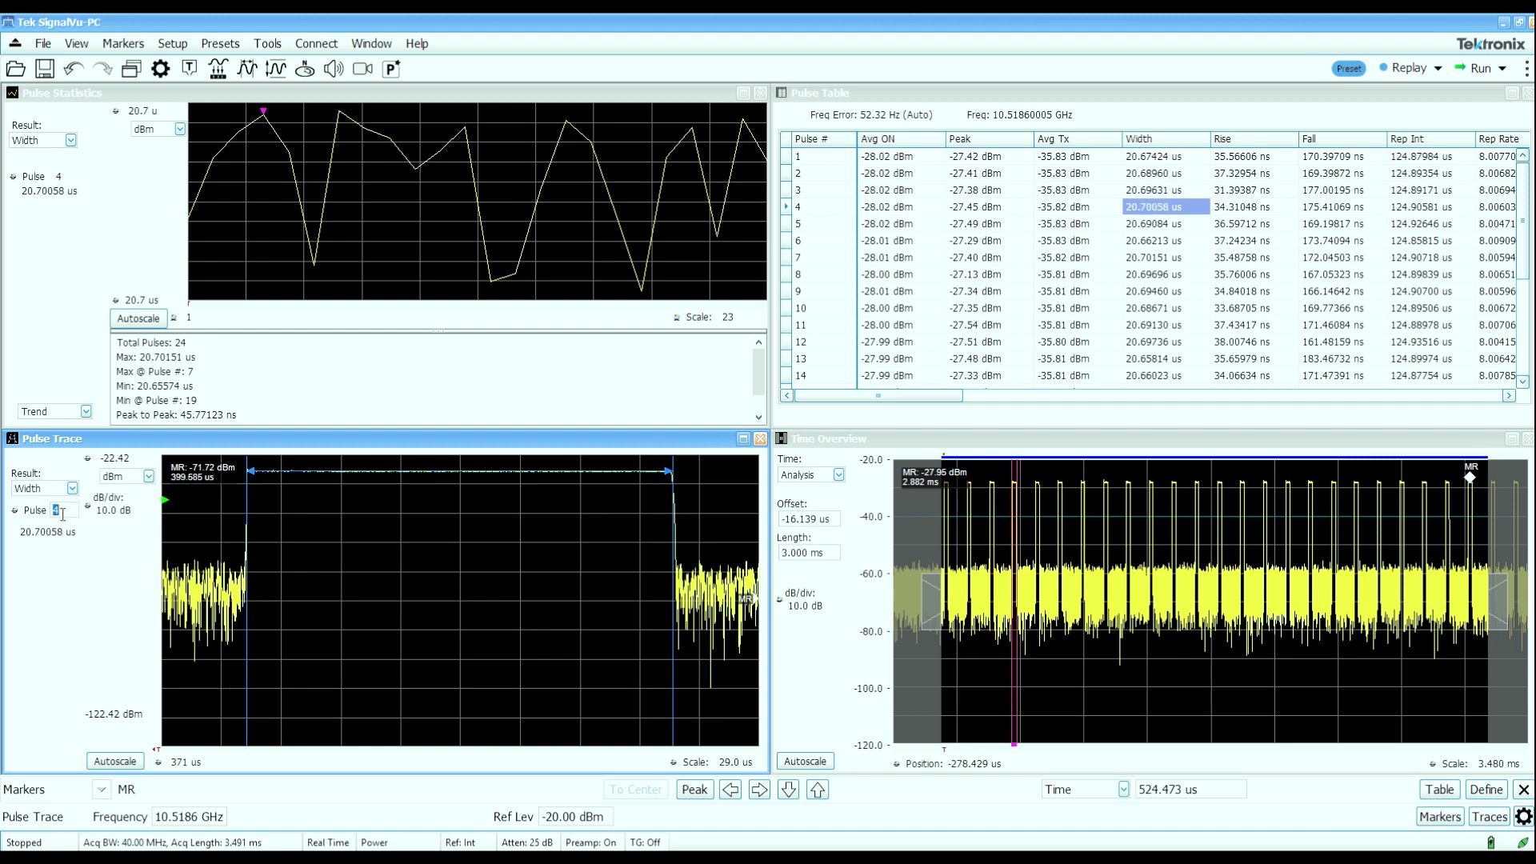
pyautogui.press('Up')
pyautogui.press('Up')
pyautogui.press('Up')
pyautogui.press('Up')
pyautogui.press('Up')
pyautogui.press('Up')
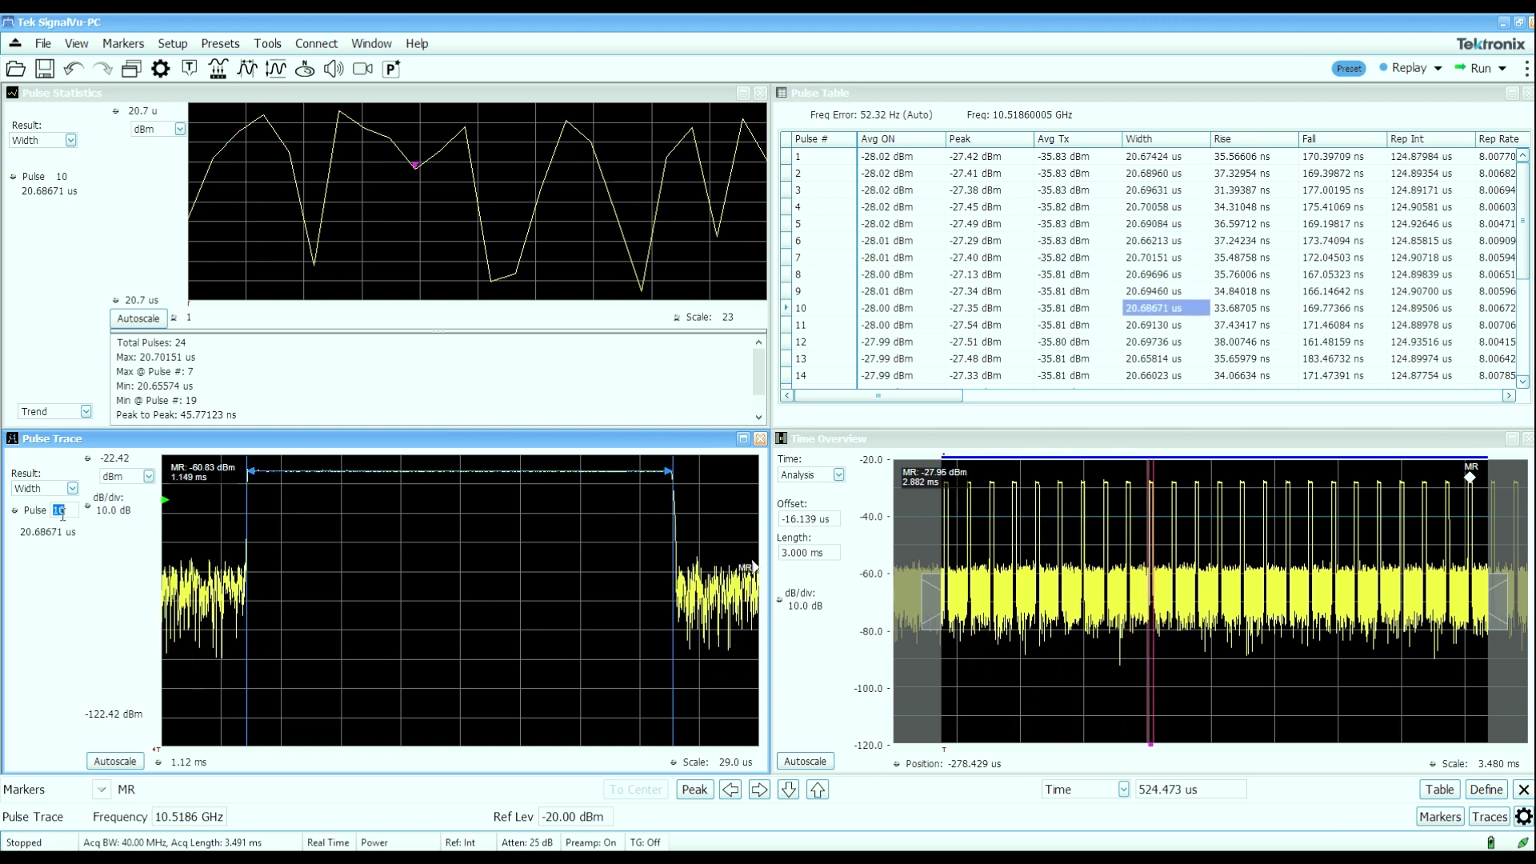
pyautogui.press('Up')
pyautogui.press('Up')
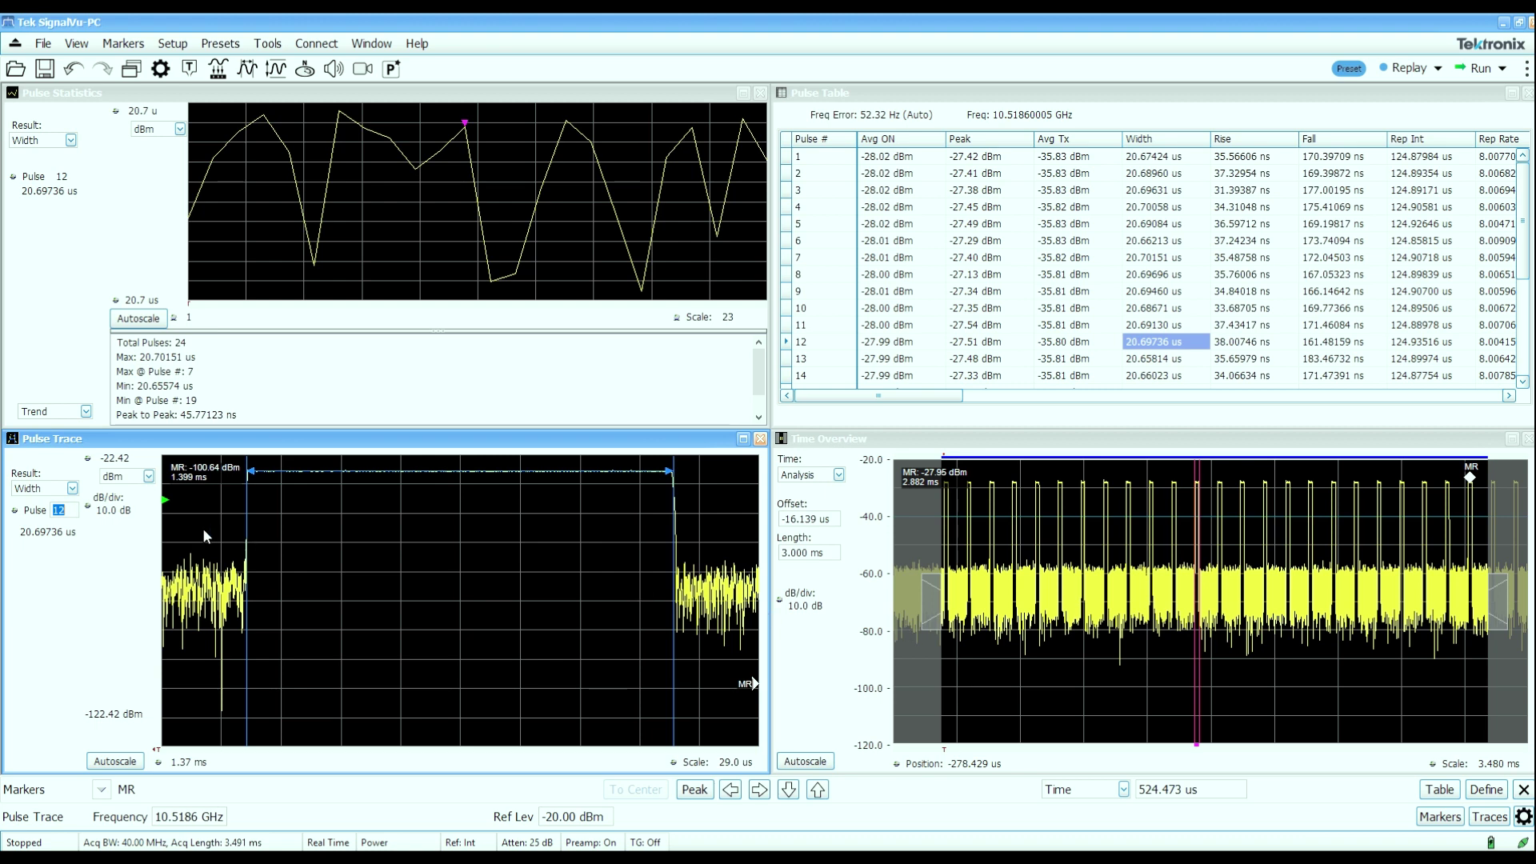
pyautogui.press('Up')
pyautogui.press('Up')
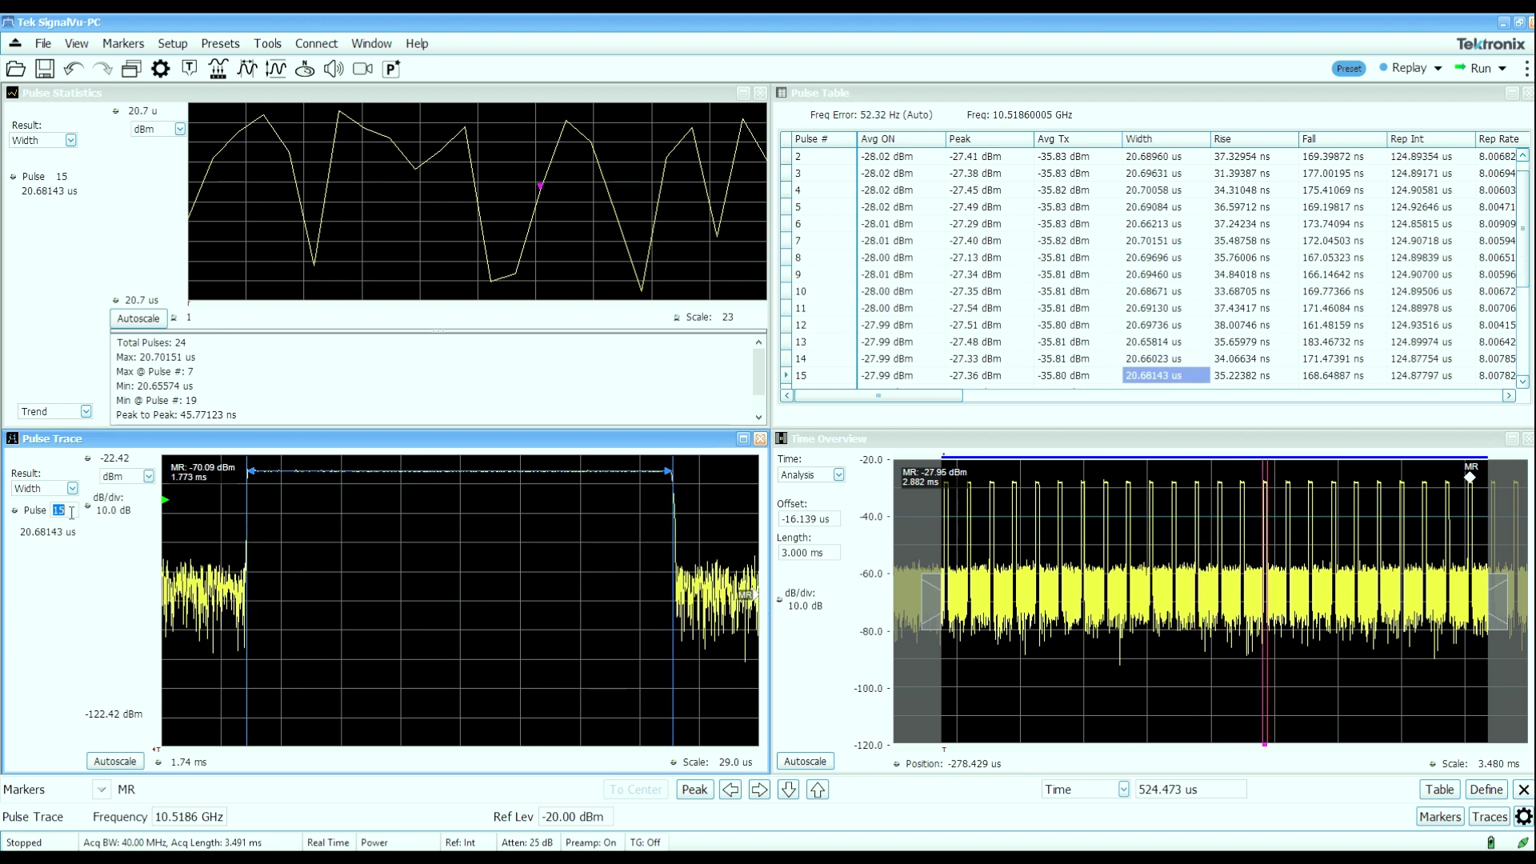
pyautogui.press('Down')
pyautogui.press('Down')
pyautogui.press('Down')
pyautogui.press('Down')
pyautogui.press('Down')
pyautogui.press('Down')
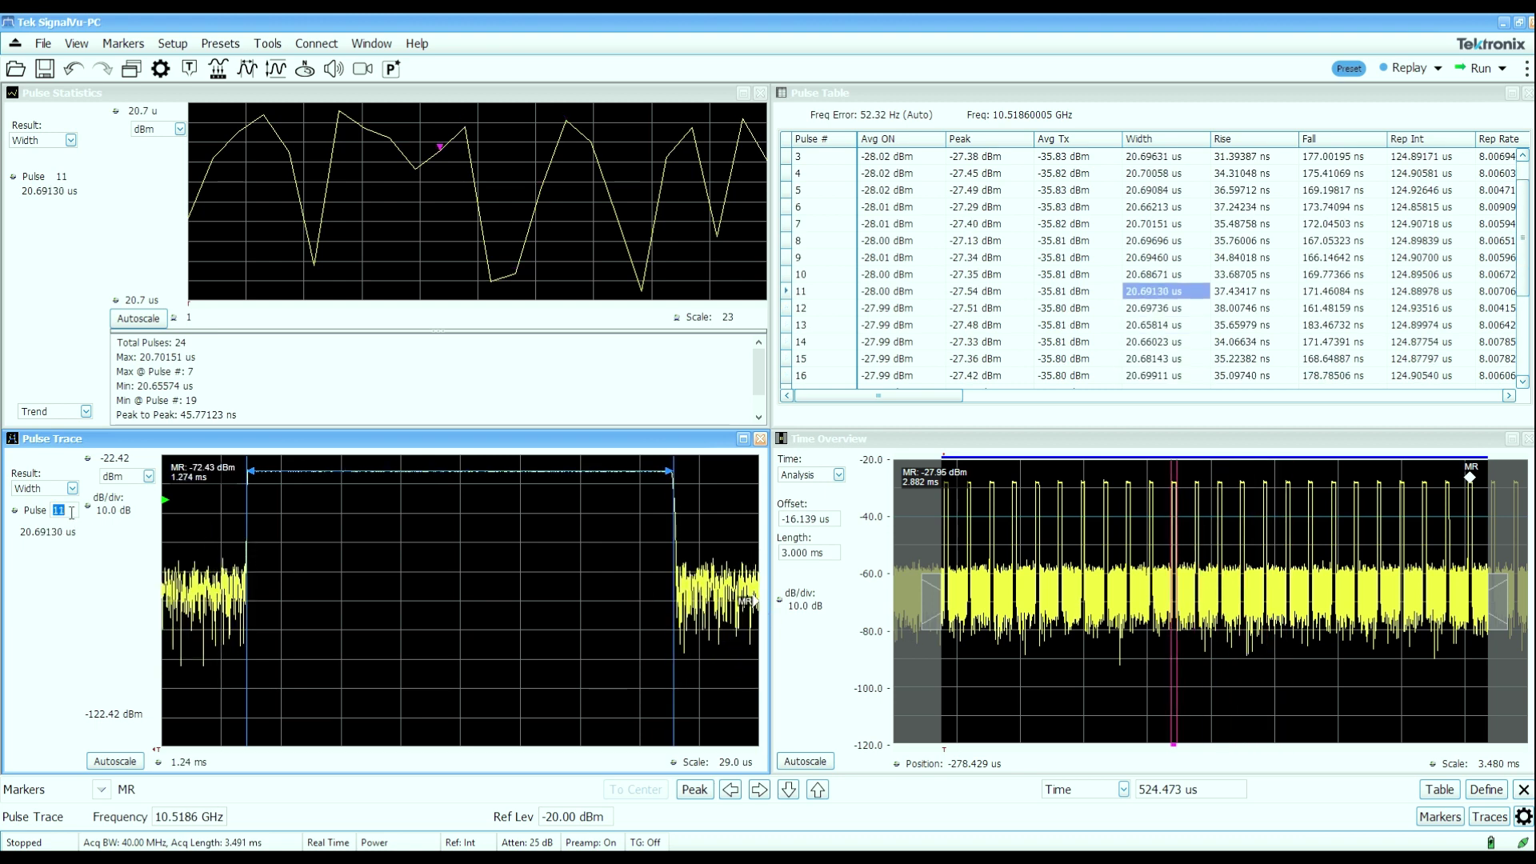
pyautogui.press('Down')
pyautogui.press('Down')
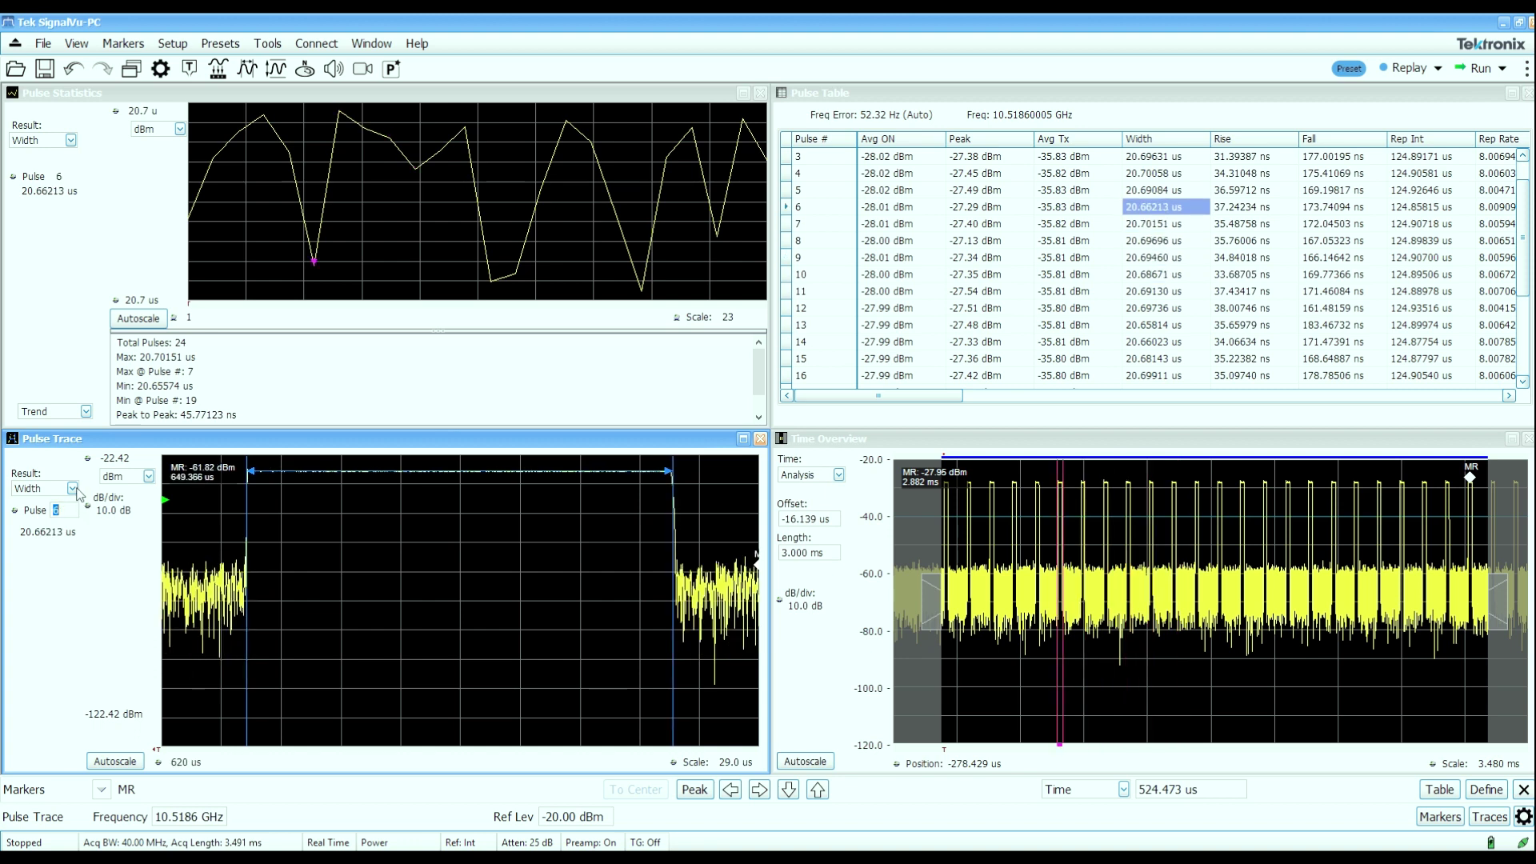
pyautogui.click(72, 489)
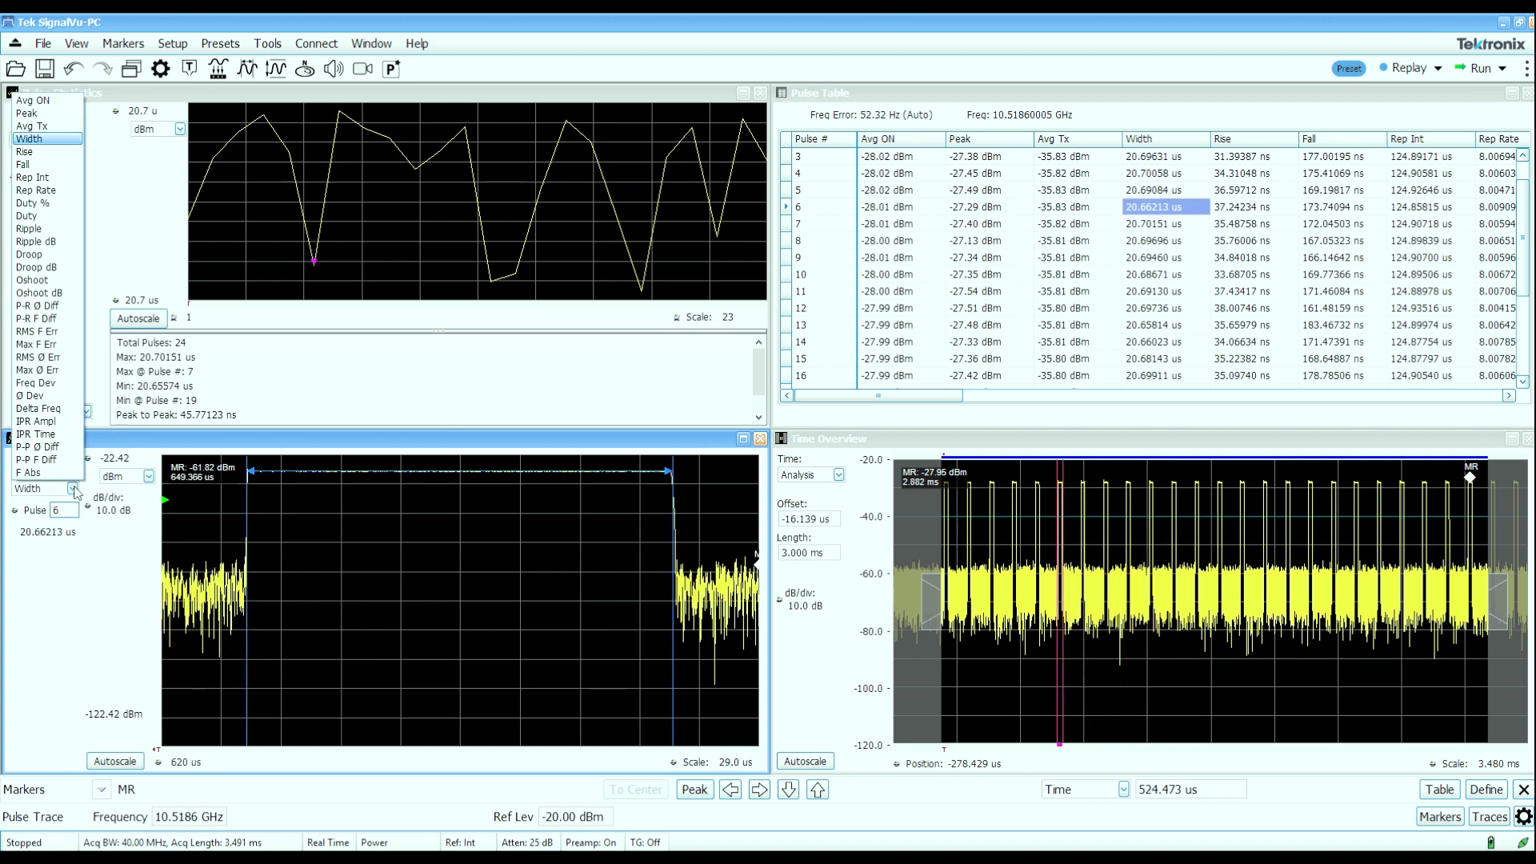
# Switch the measurement to rise time, then ripple, and step the Pulse Trace to pulse 3.
pyautogui.click(49, 152)
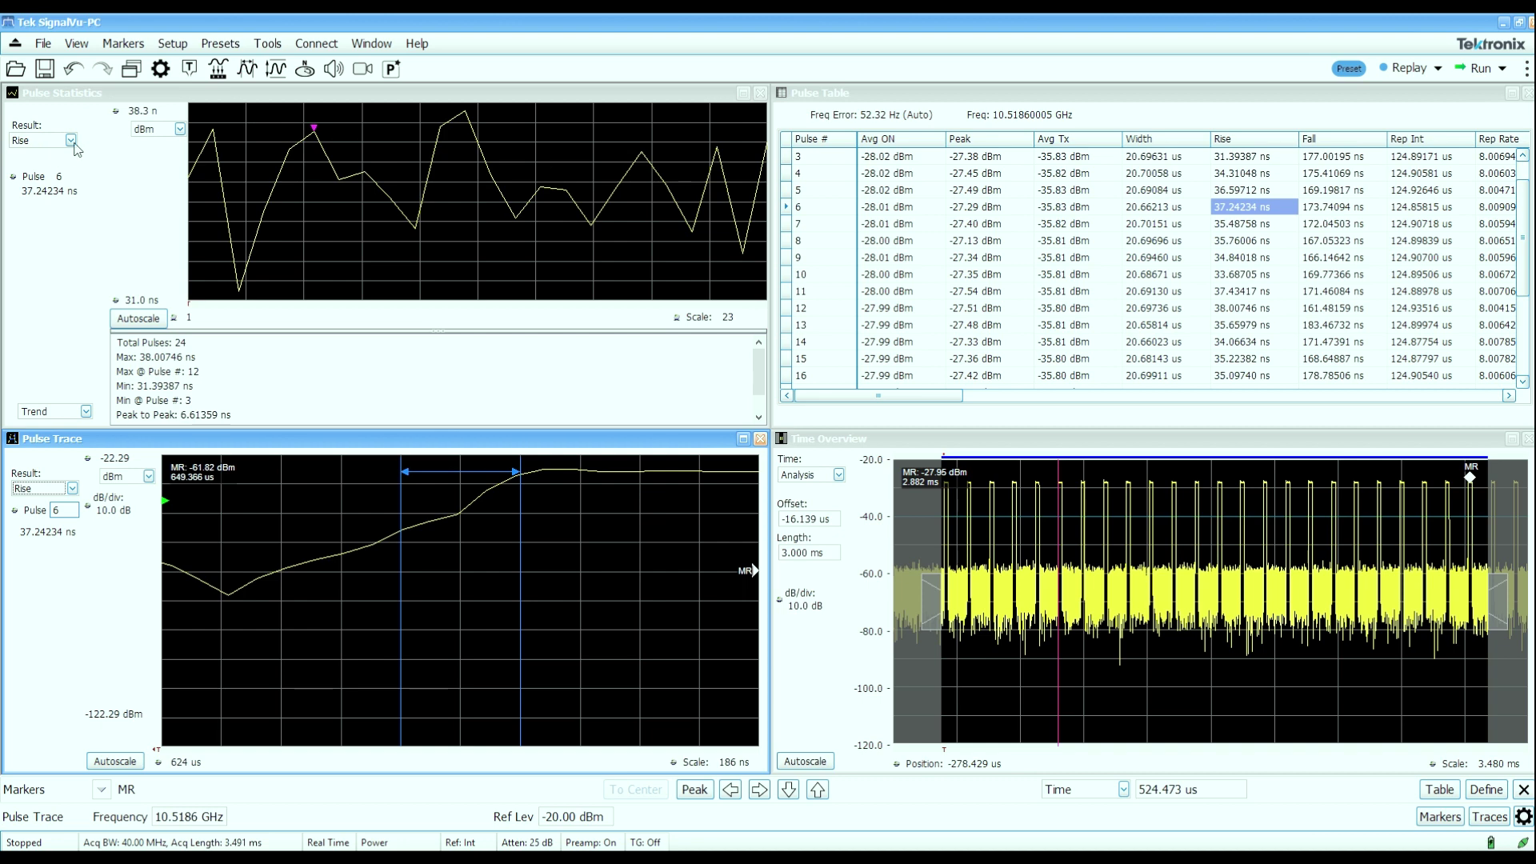
pyautogui.click(72, 141)
pyautogui.click(57, 293)
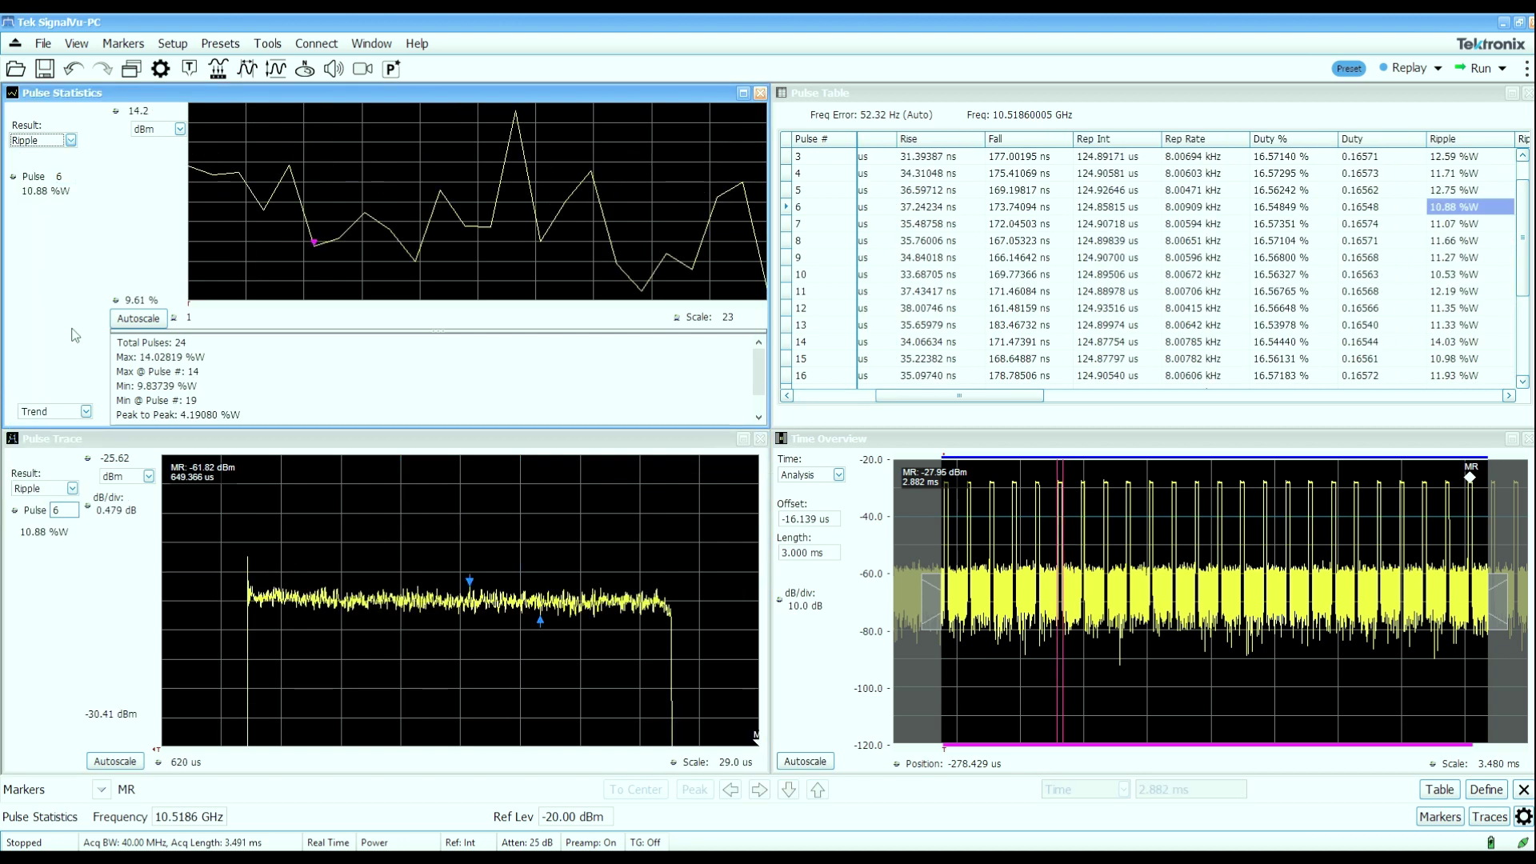
pyautogui.click(61, 510)
pyautogui.press('Down')
pyautogui.press('Down')
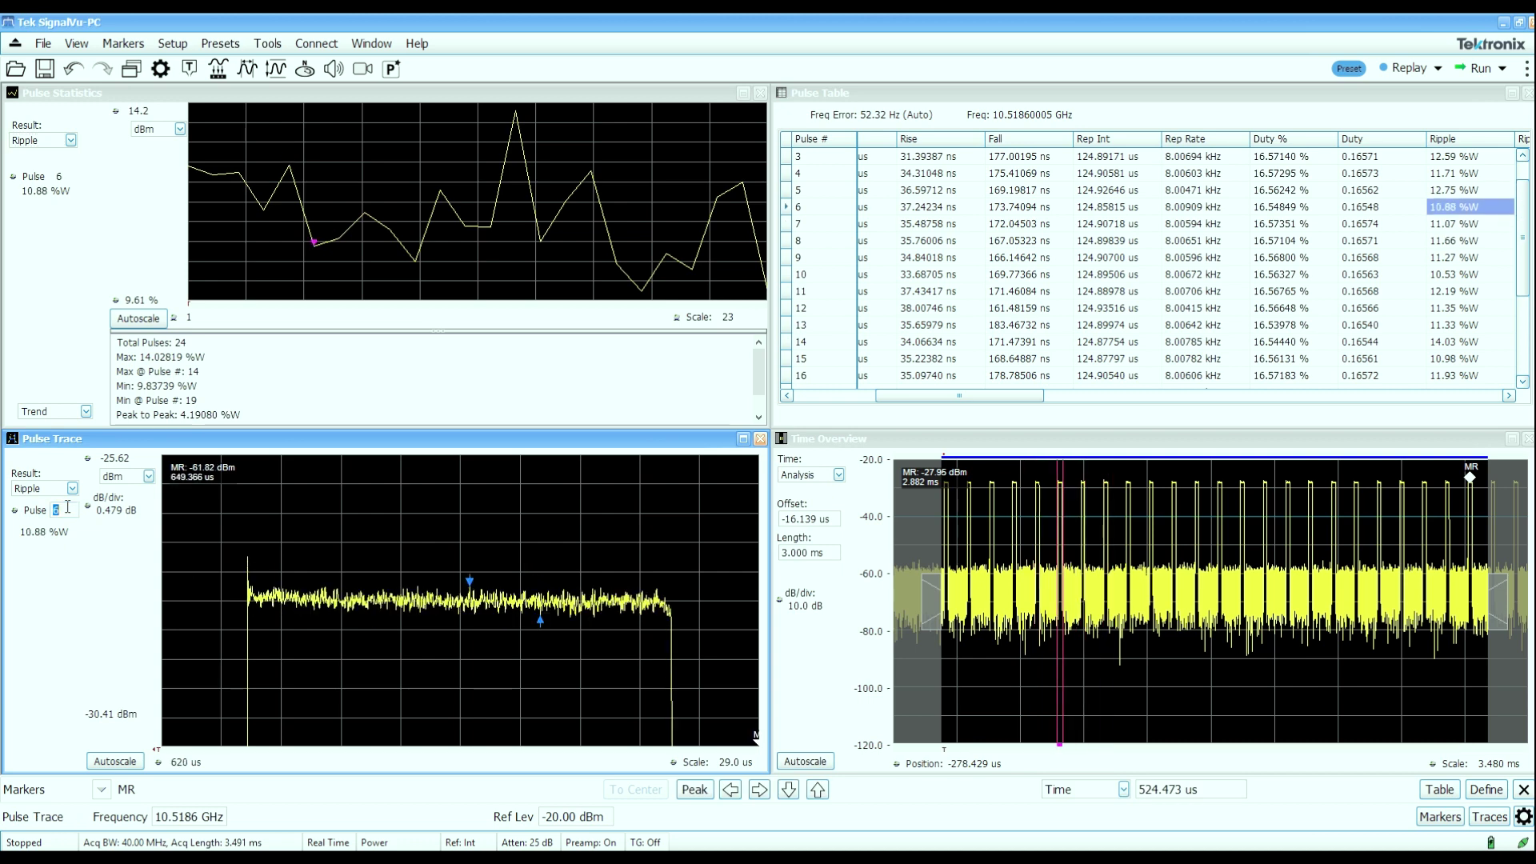
pyautogui.press('Down')
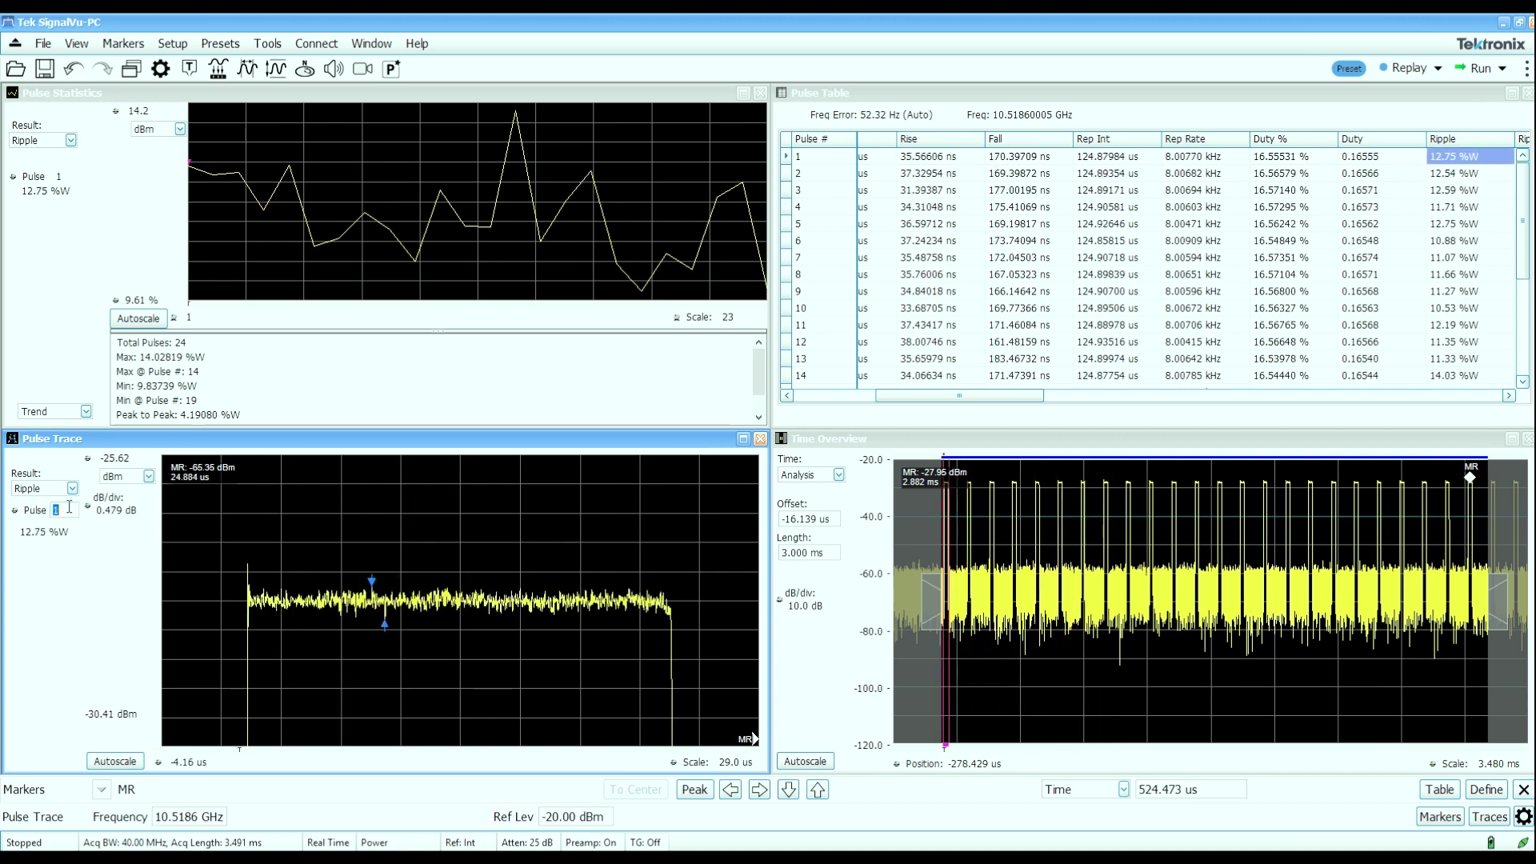
pyautogui.click(72, 488)
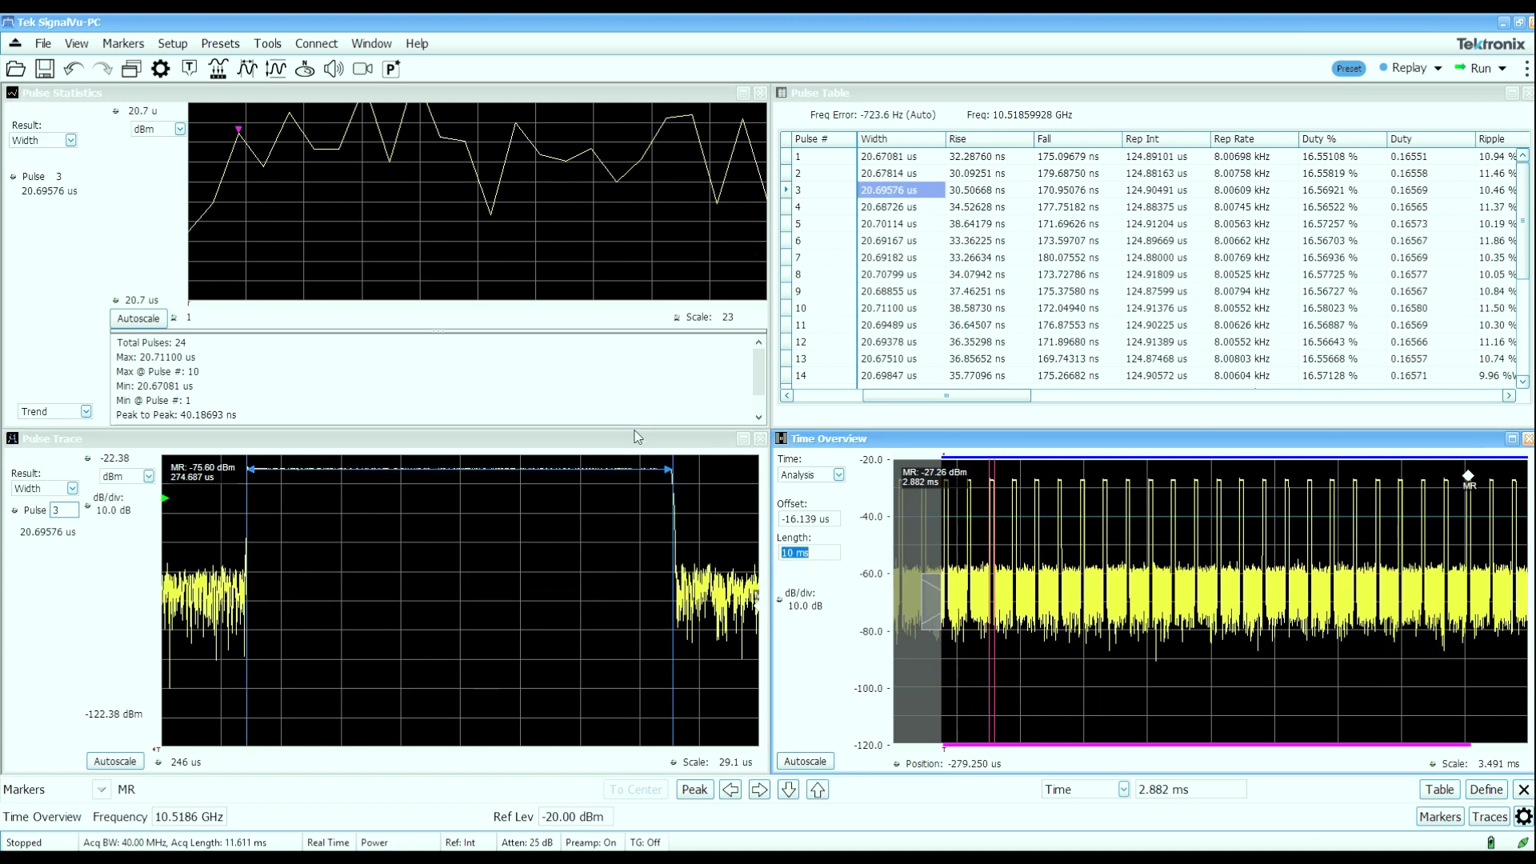
# Run a new acquisition and plot pulse width as a time trend in Pulse Statistics.
pyautogui.click(1487, 72)
pyautogui.click(260, 118)
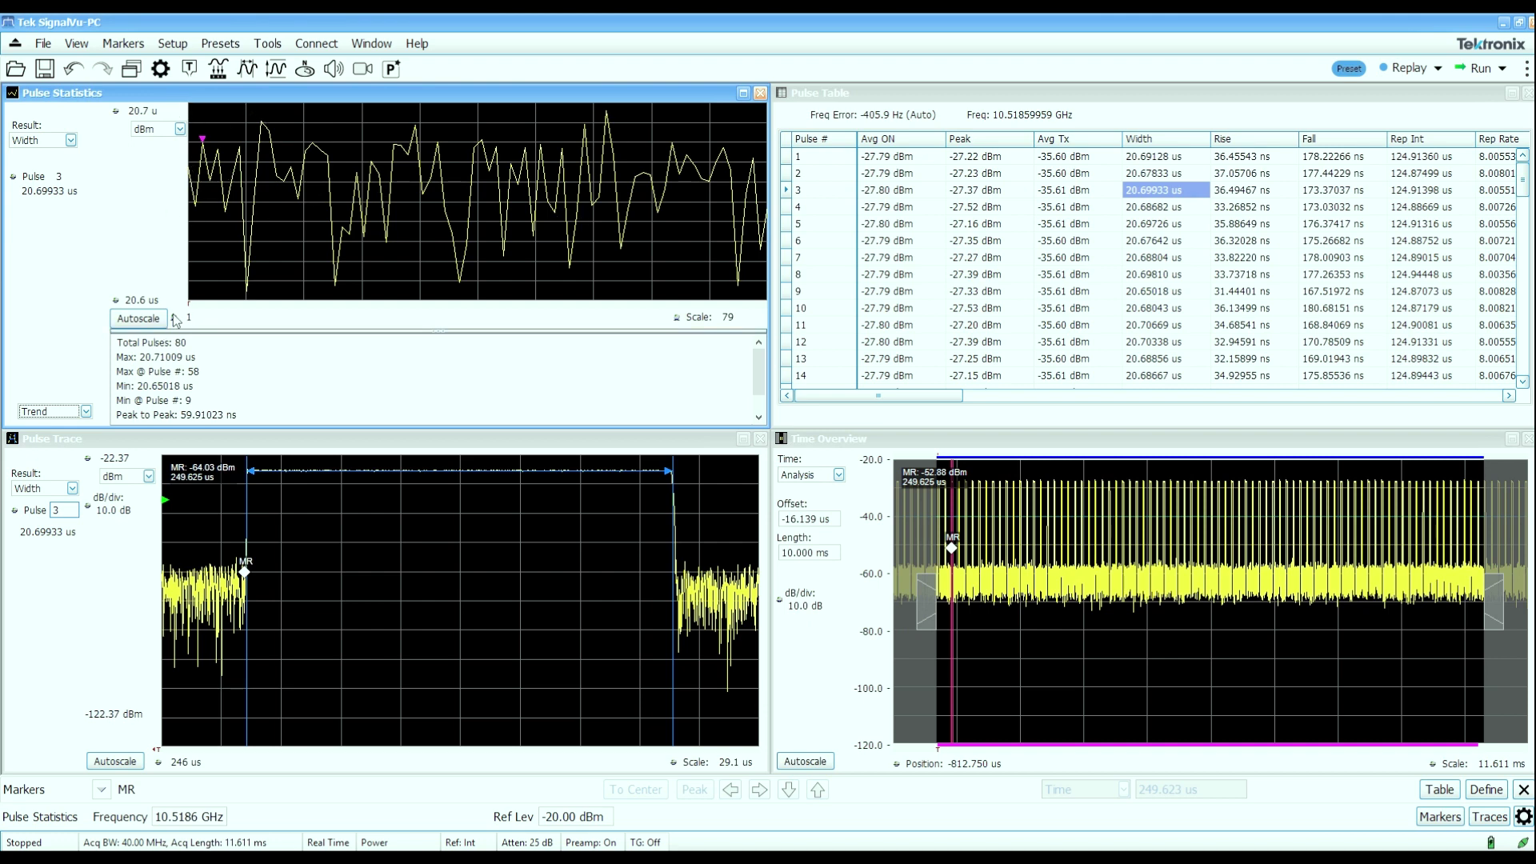
pyautogui.click(85, 412)
pyautogui.click(50, 453)
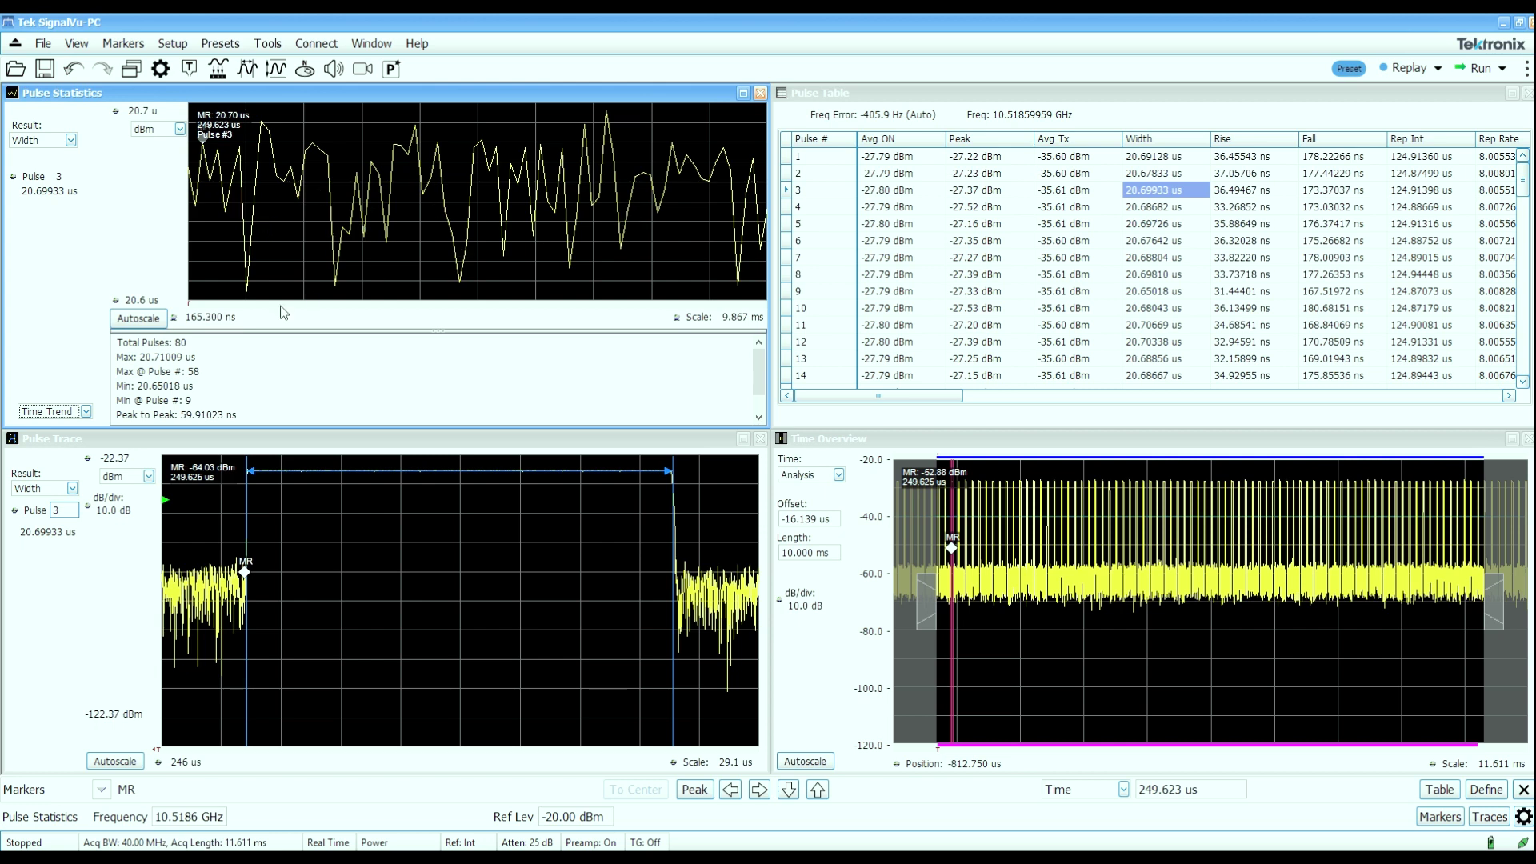
# Switch the Pulse Statistics plot to a histogram, then to an FFT.
pyautogui.click(86, 412)
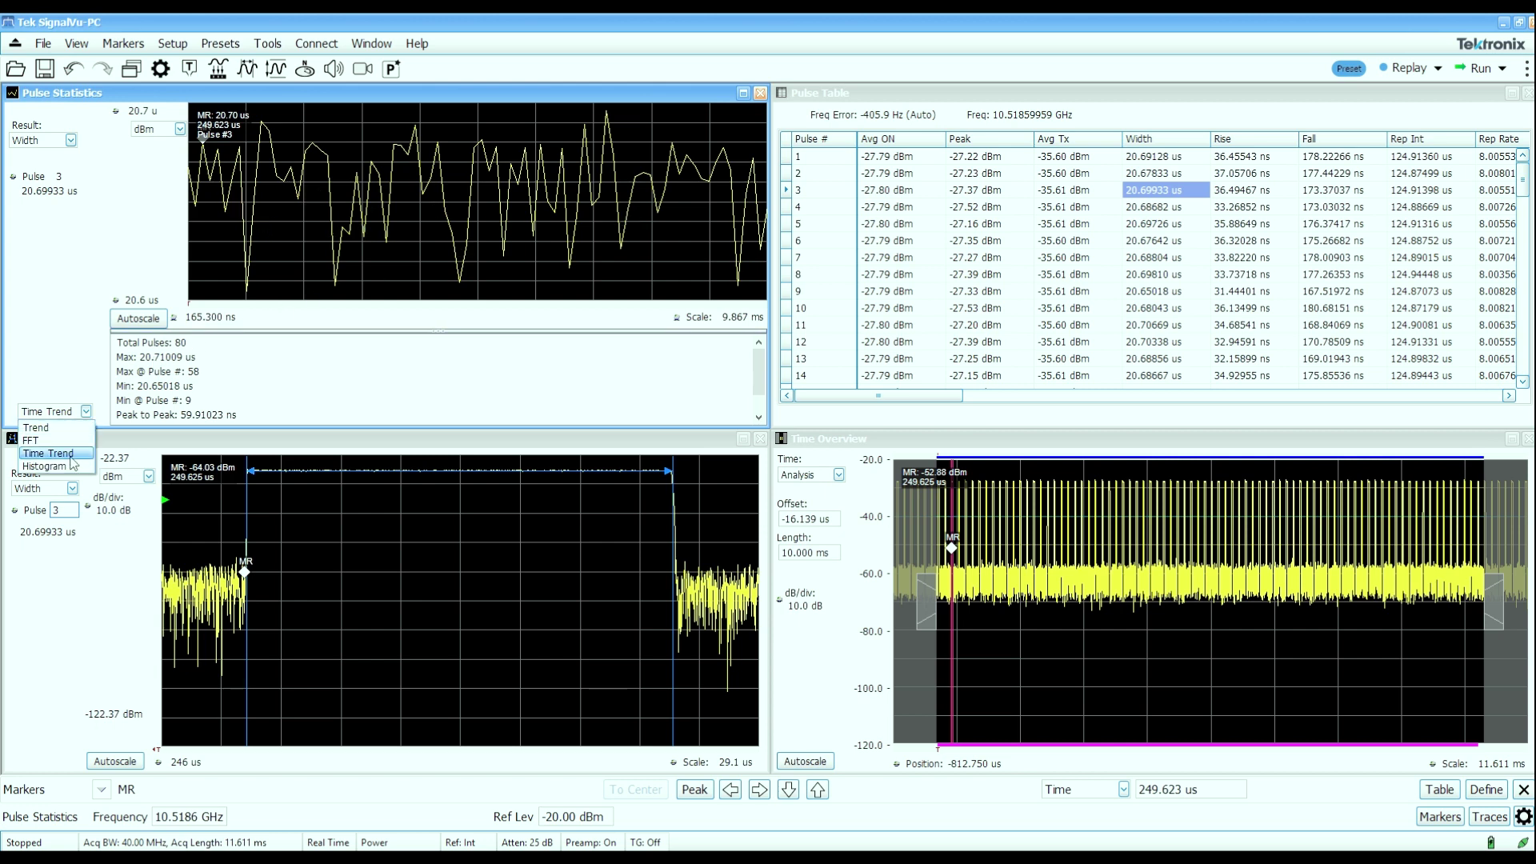
pyautogui.click(73, 469)
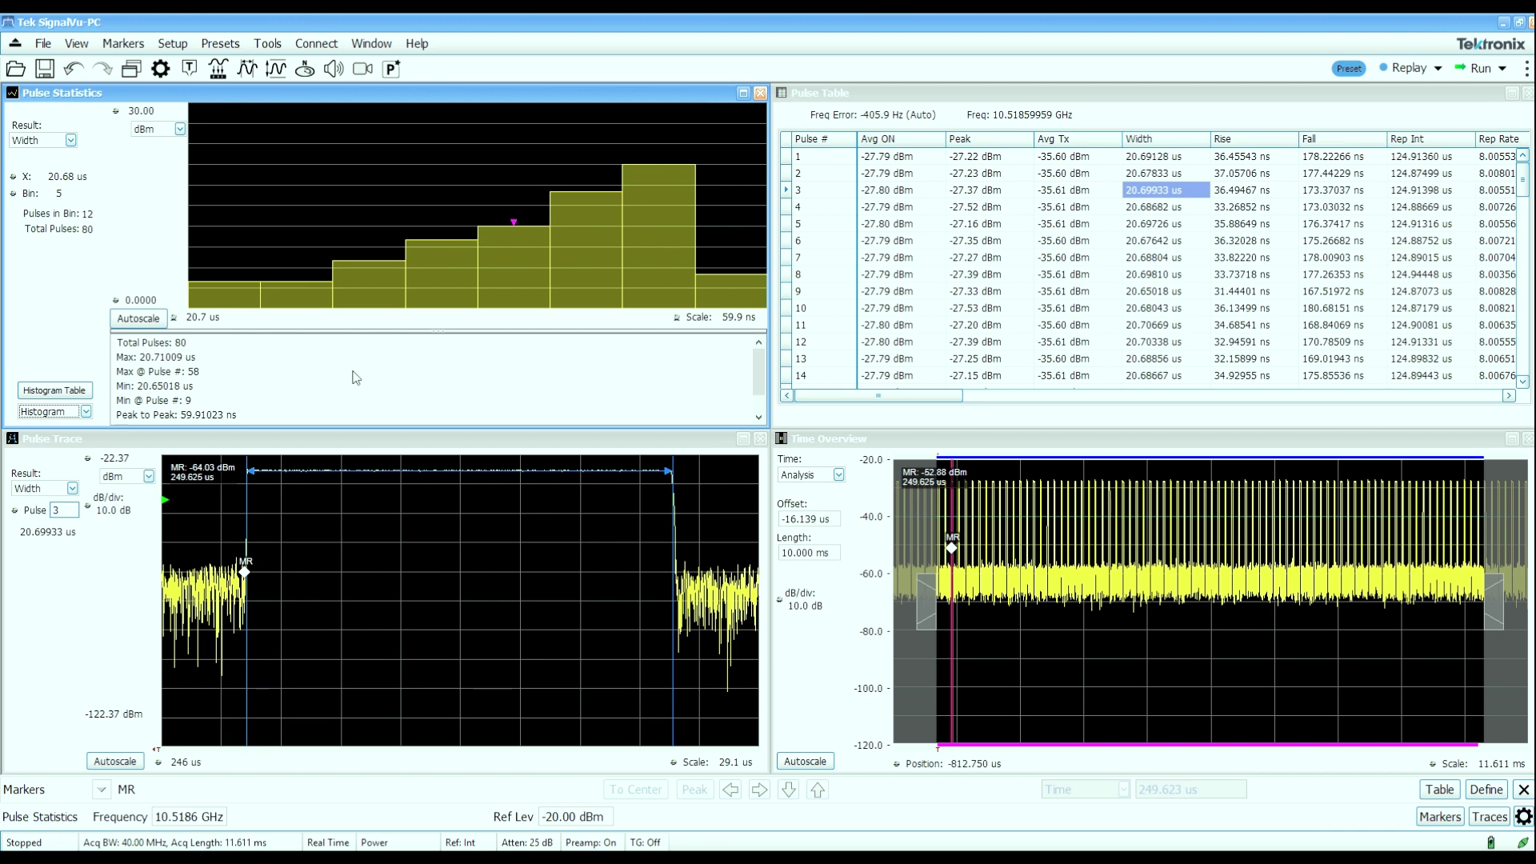
pyautogui.click(87, 412)
pyautogui.click(56, 440)
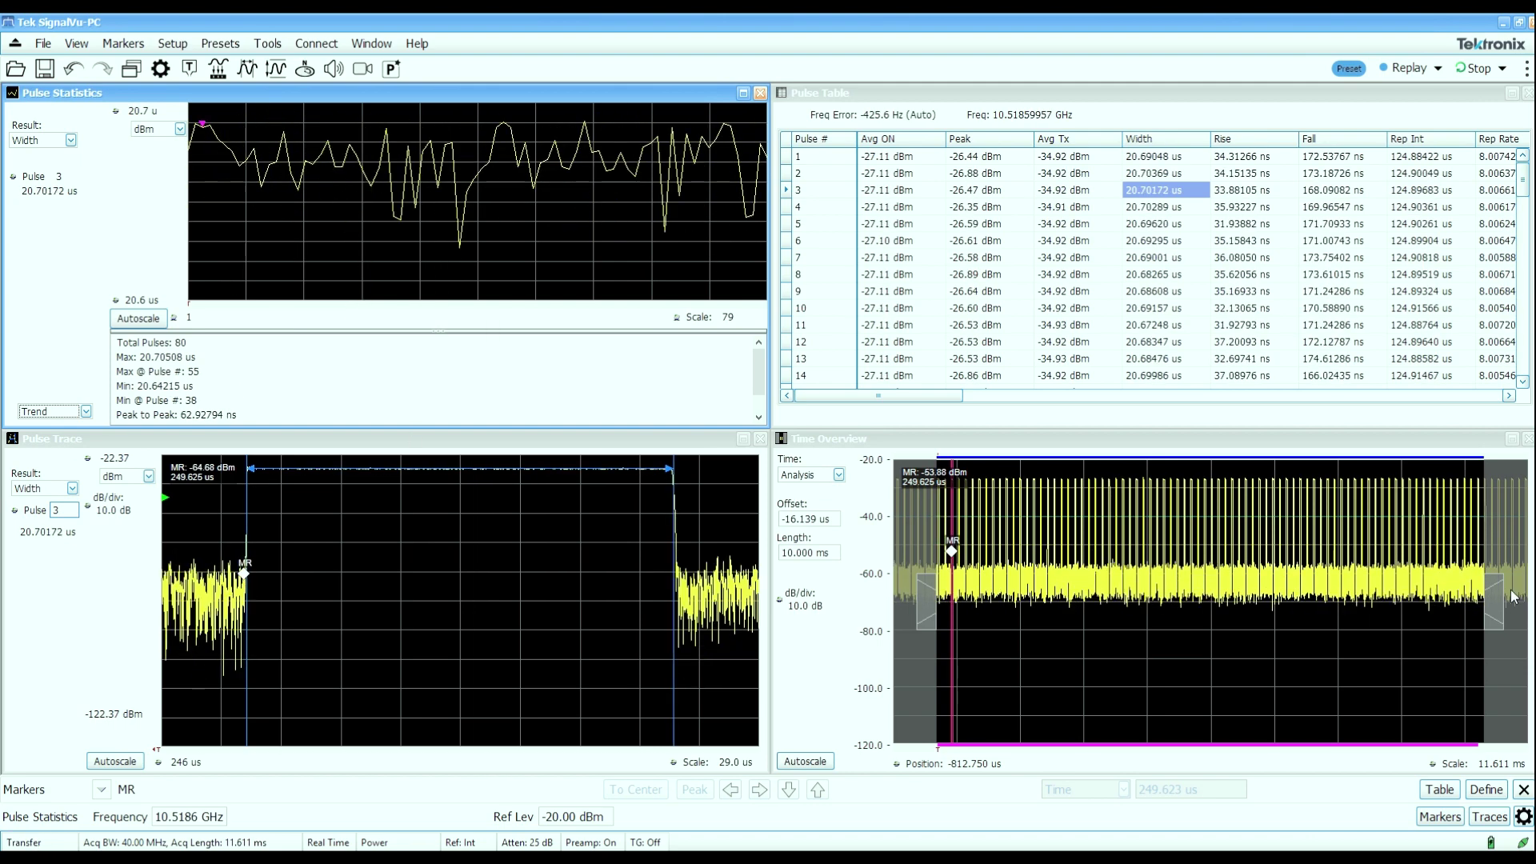
# Shrink the analysis window to about 66 µs so it covers only a single pulse.
pyautogui.moveTo(1493, 604); pyautogui.dragTo(980, 580)
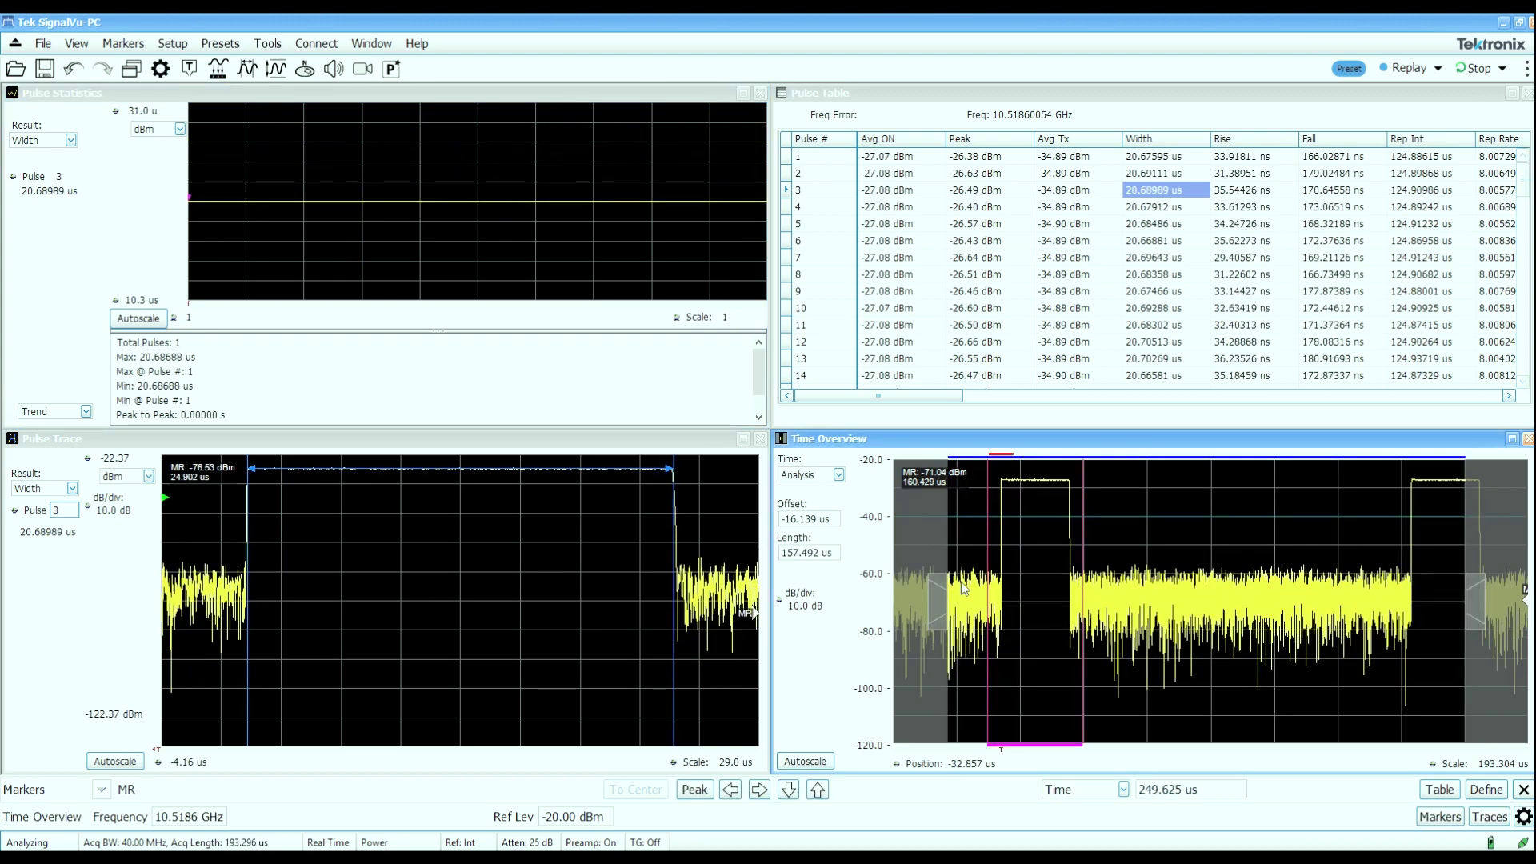
pyautogui.moveTo(1495, 612); pyautogui.dragTo(1166, 596)
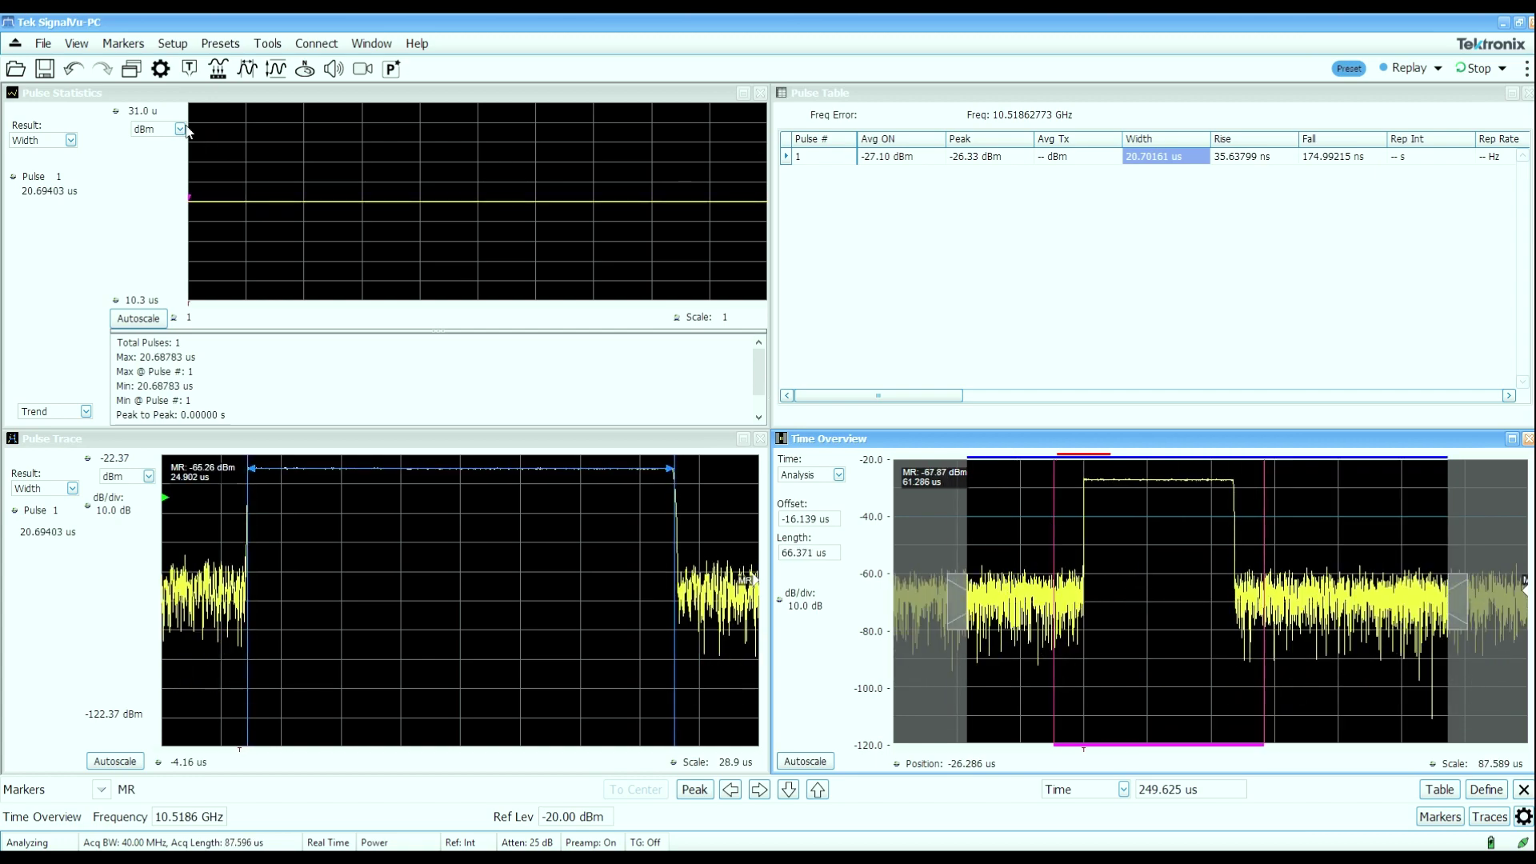
pyautogui.click(131, 69)
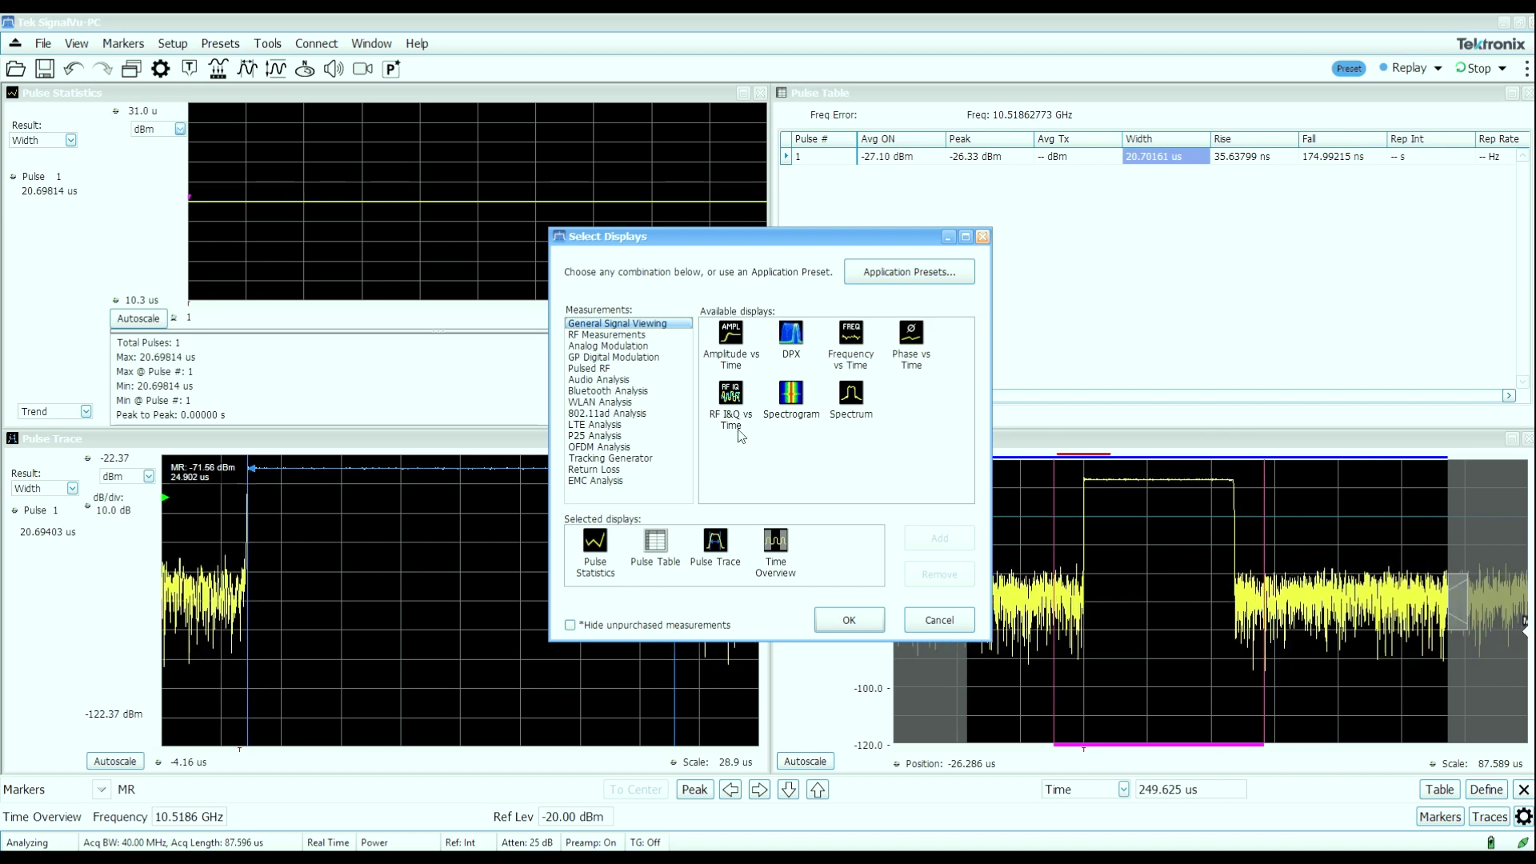
# Add the Pulsed RF Cumulative Histogram and Cumulative Statistics displays to the layout.
pyautogui.click(592, 369)
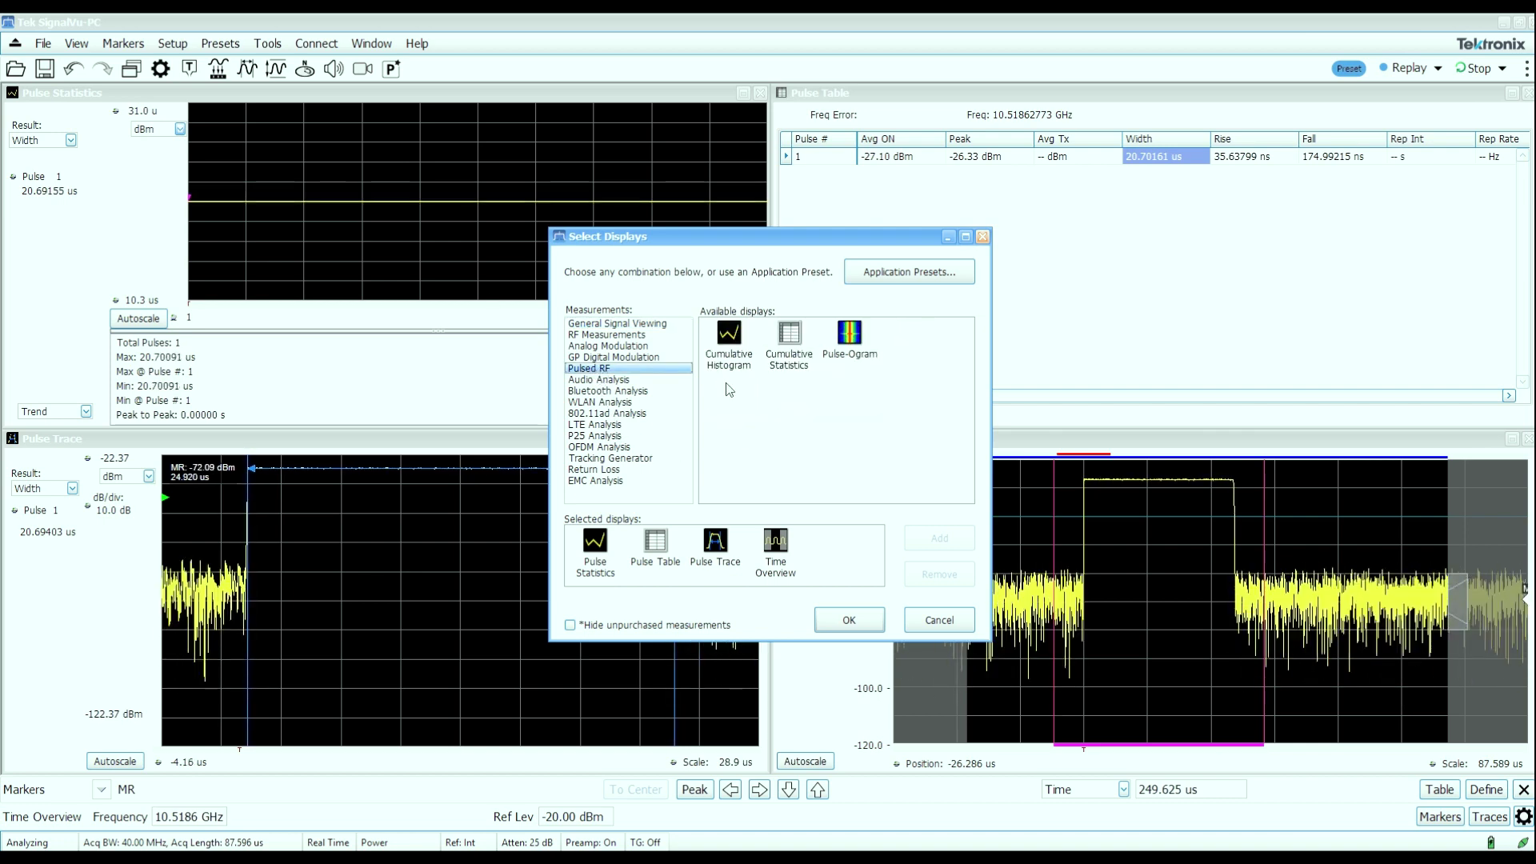
pyautogui.doubleClick(730, 352)
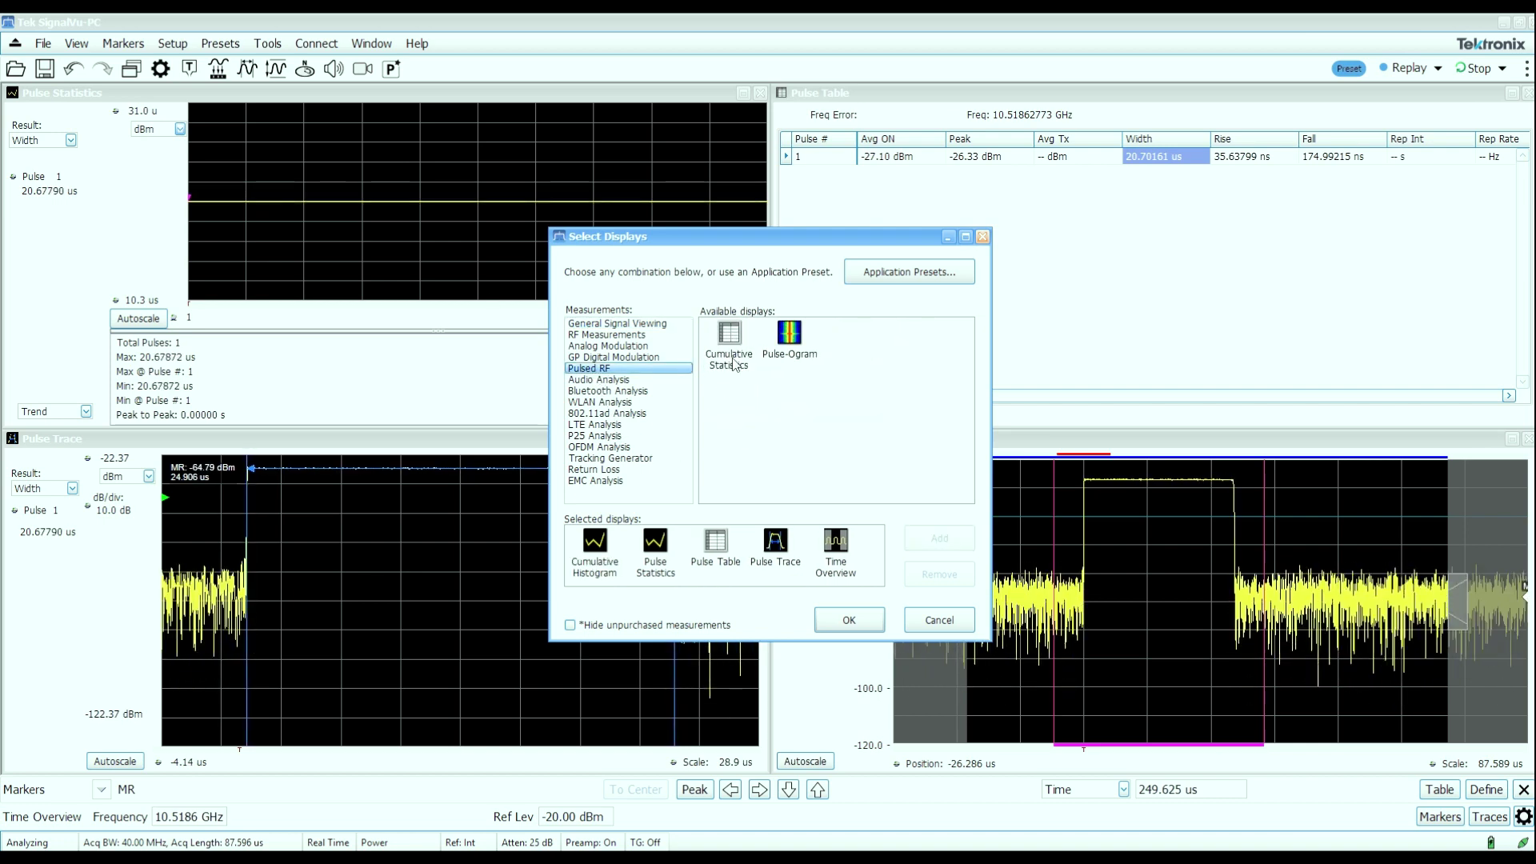
pyautogui.doubleClick(730, 352)
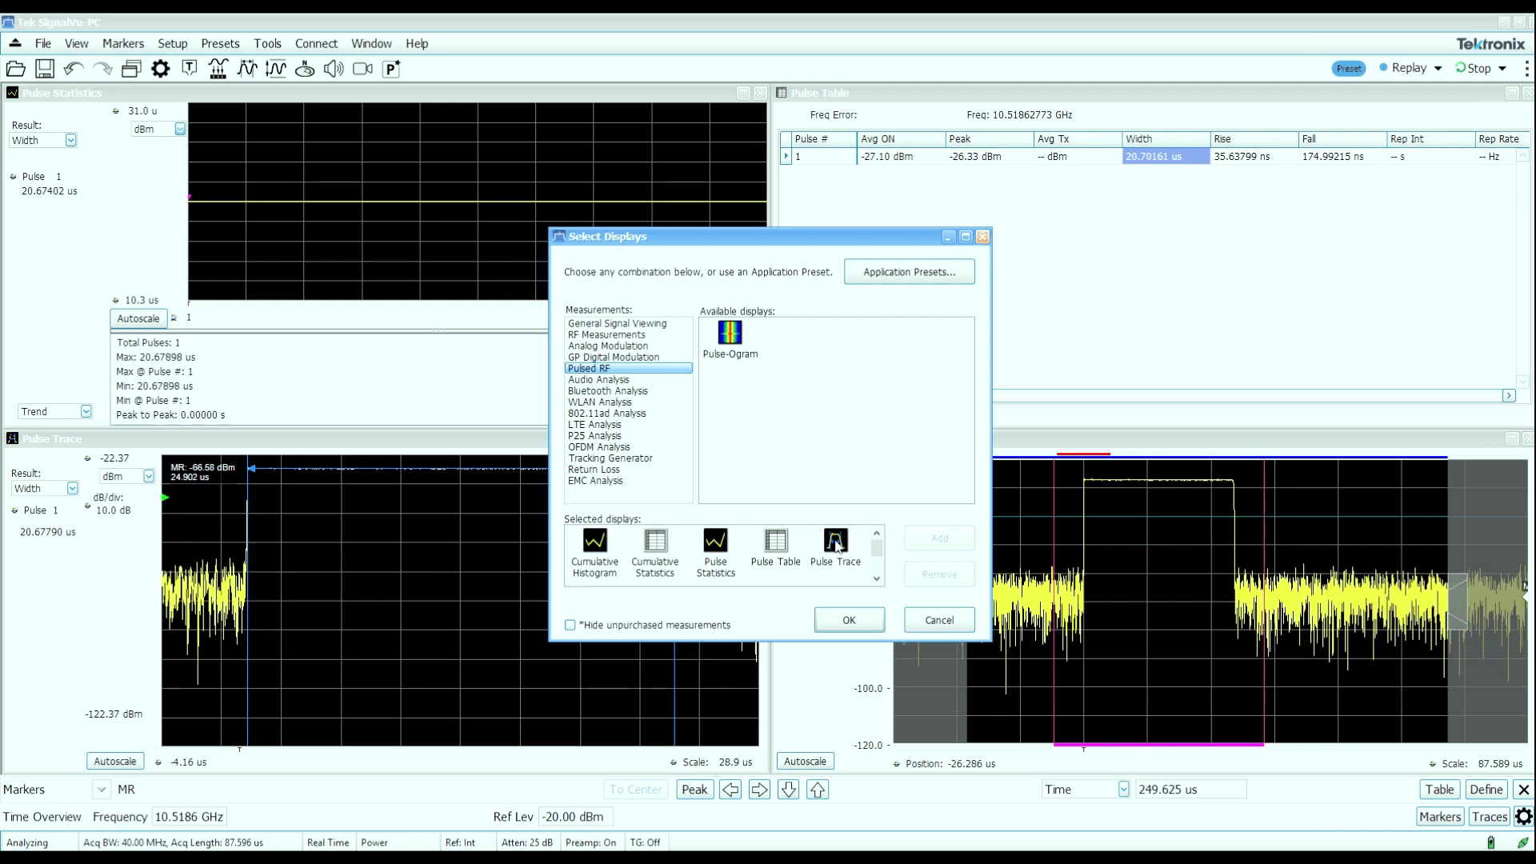
pyautogui.click(862, 613)
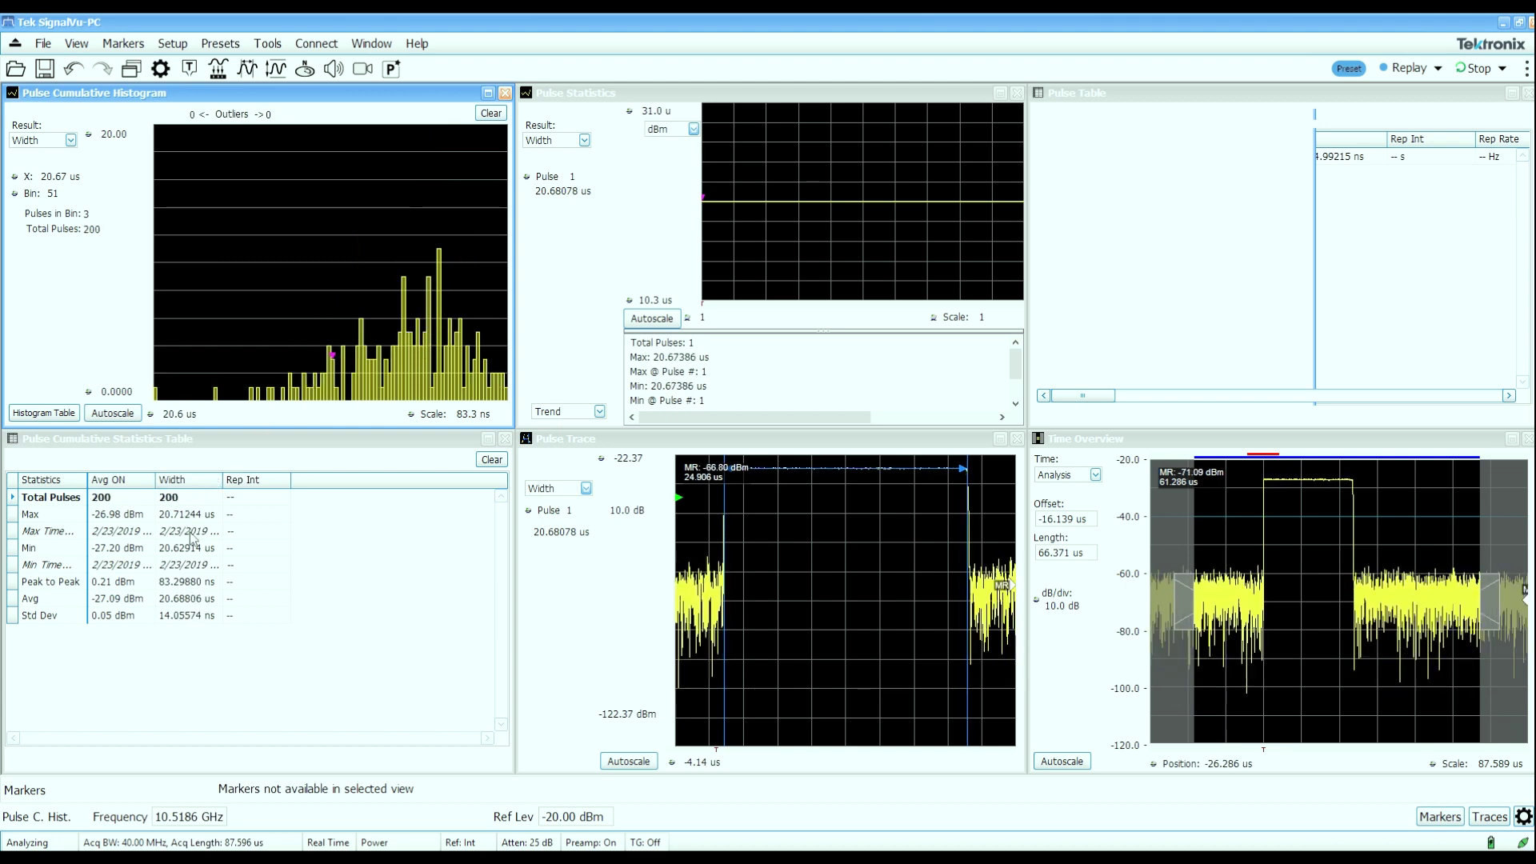
# Switch the cumulative histogram result to Droop, then Ø Dev, then back to Width.
pyautogui.click(70, 141)
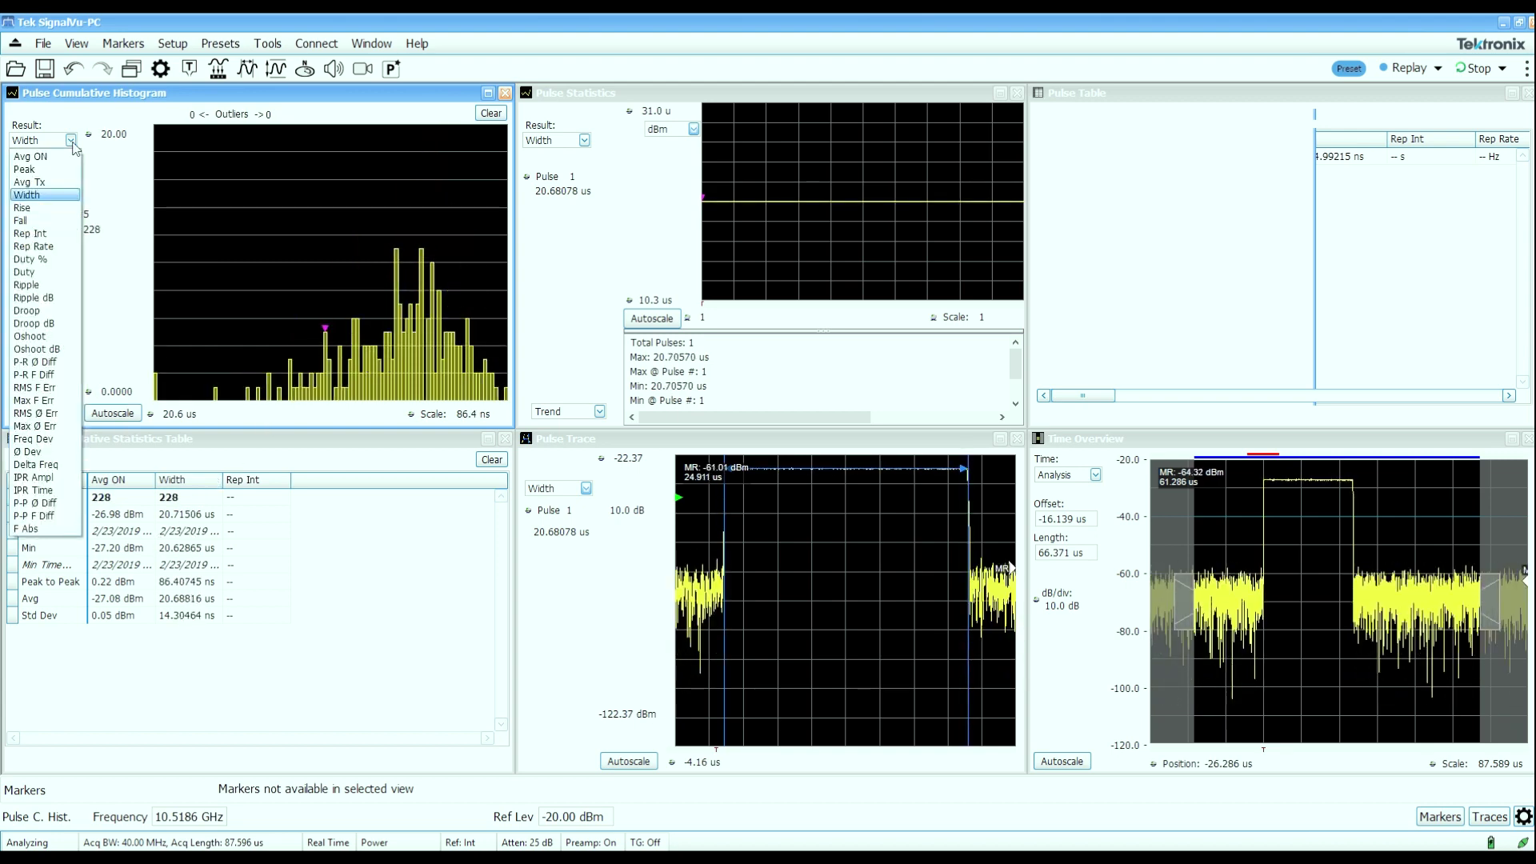
pyautogui.click(64, 314)
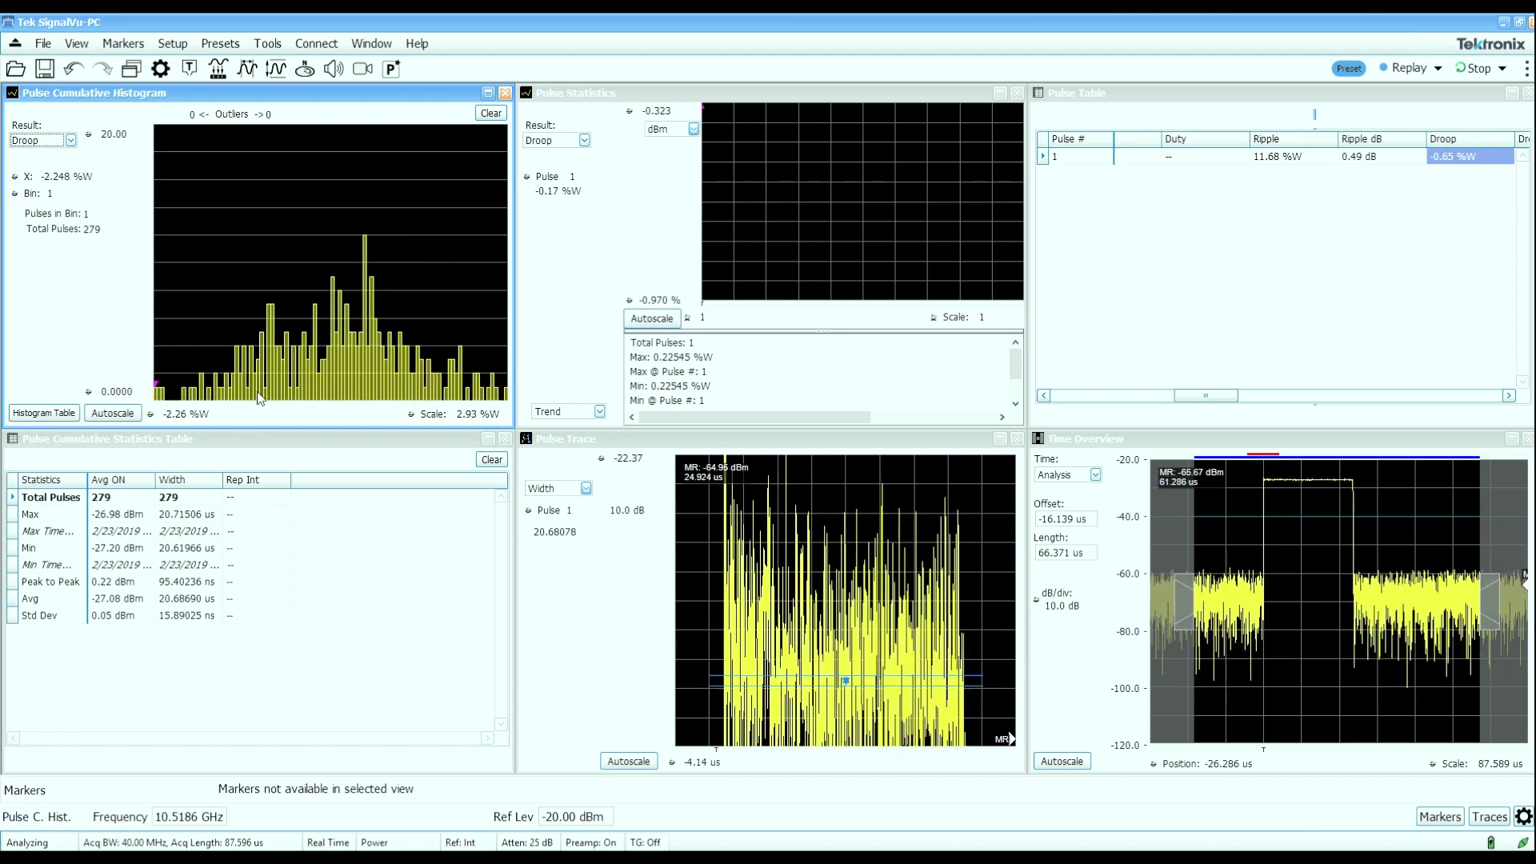
pyautogui.click(74, 150)
pyautogui.click(39, 456)
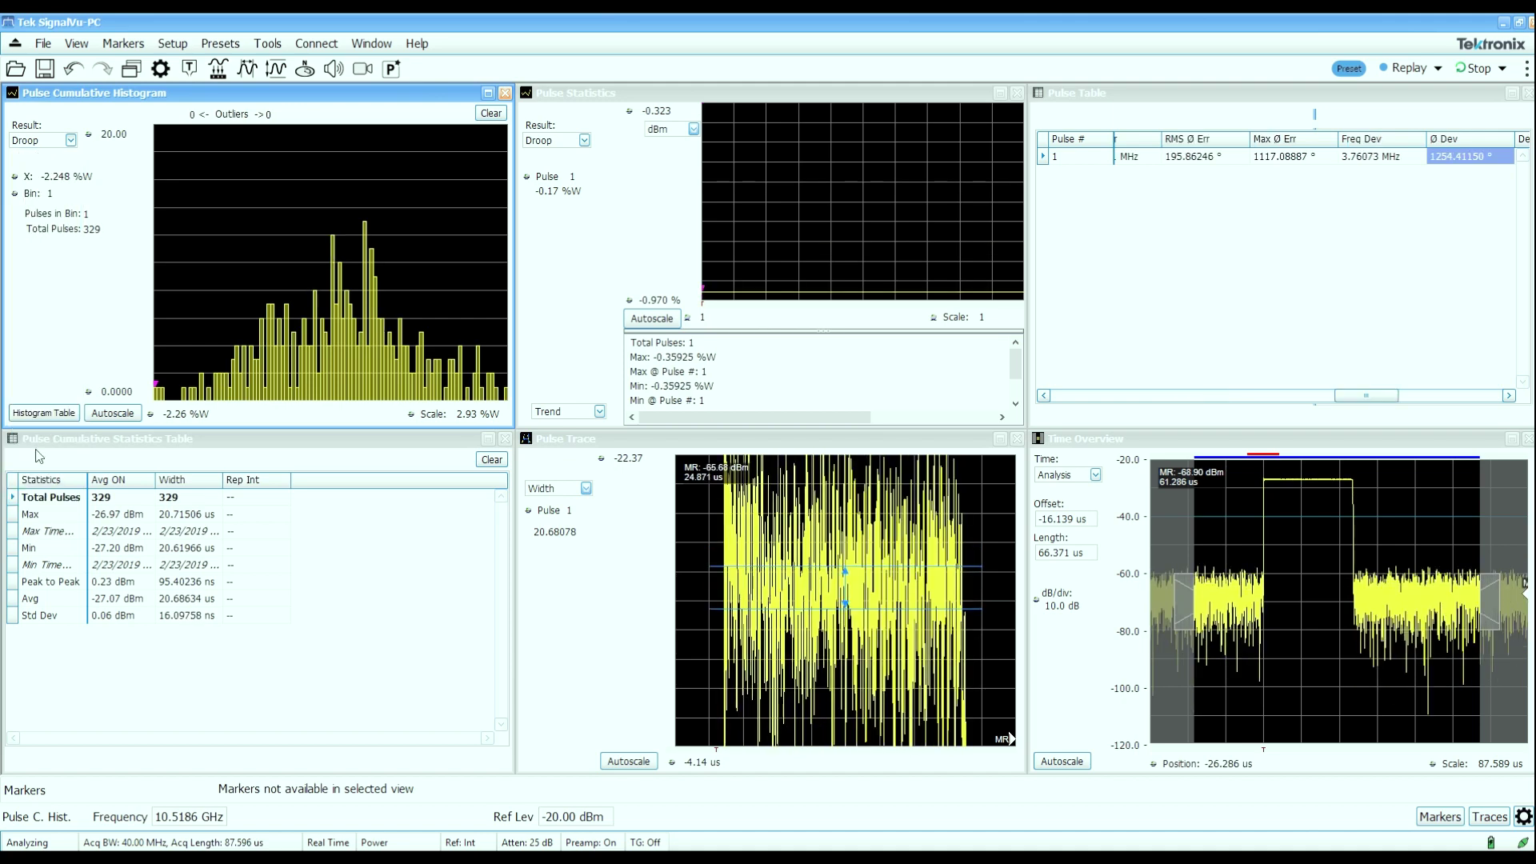
pyautogui.click(70, 140)
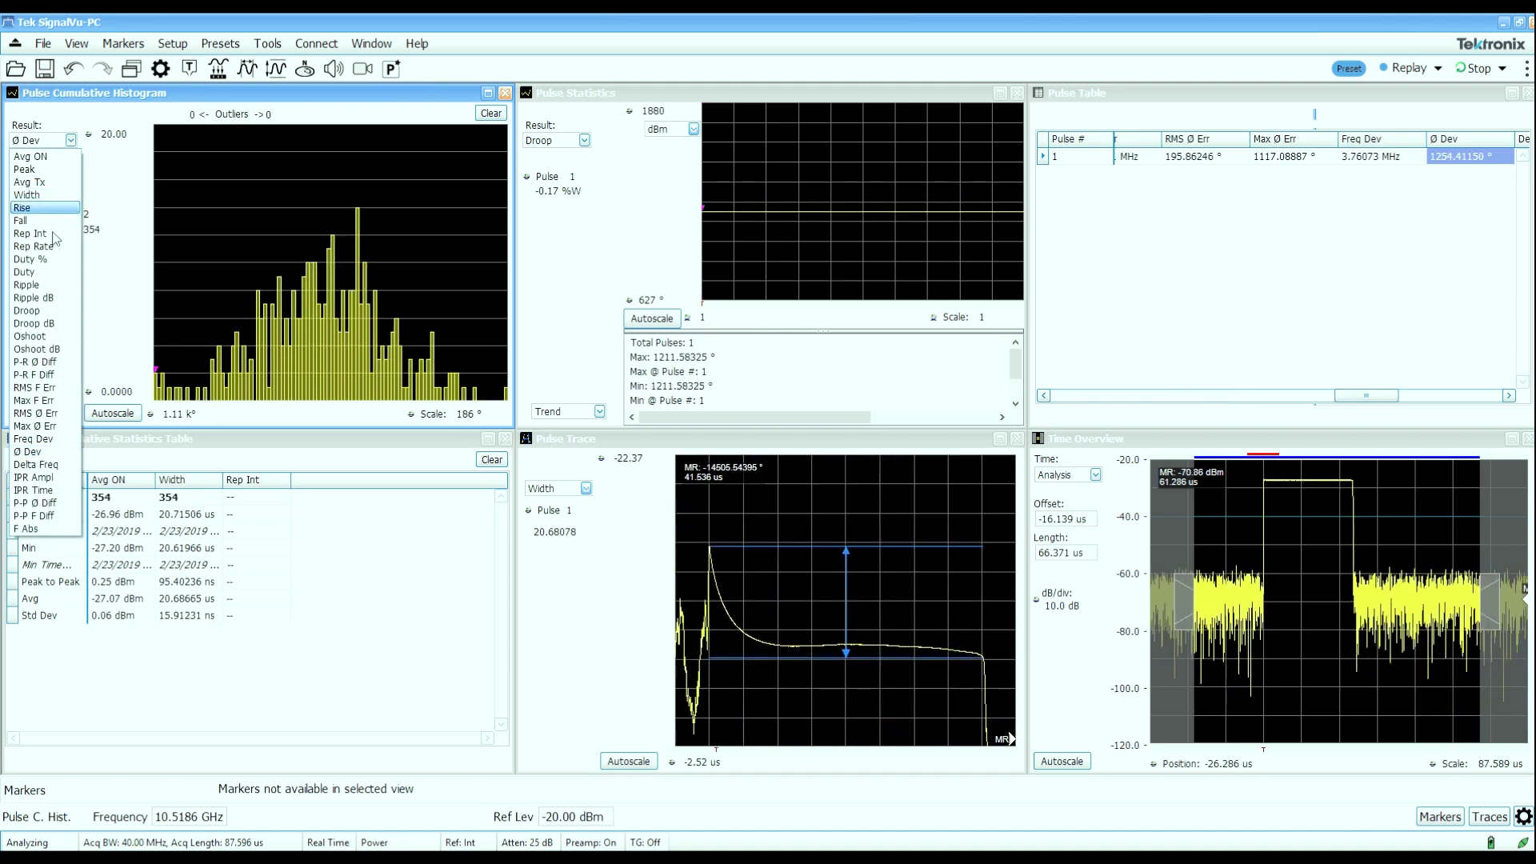
pyautogui.click(52, 194)
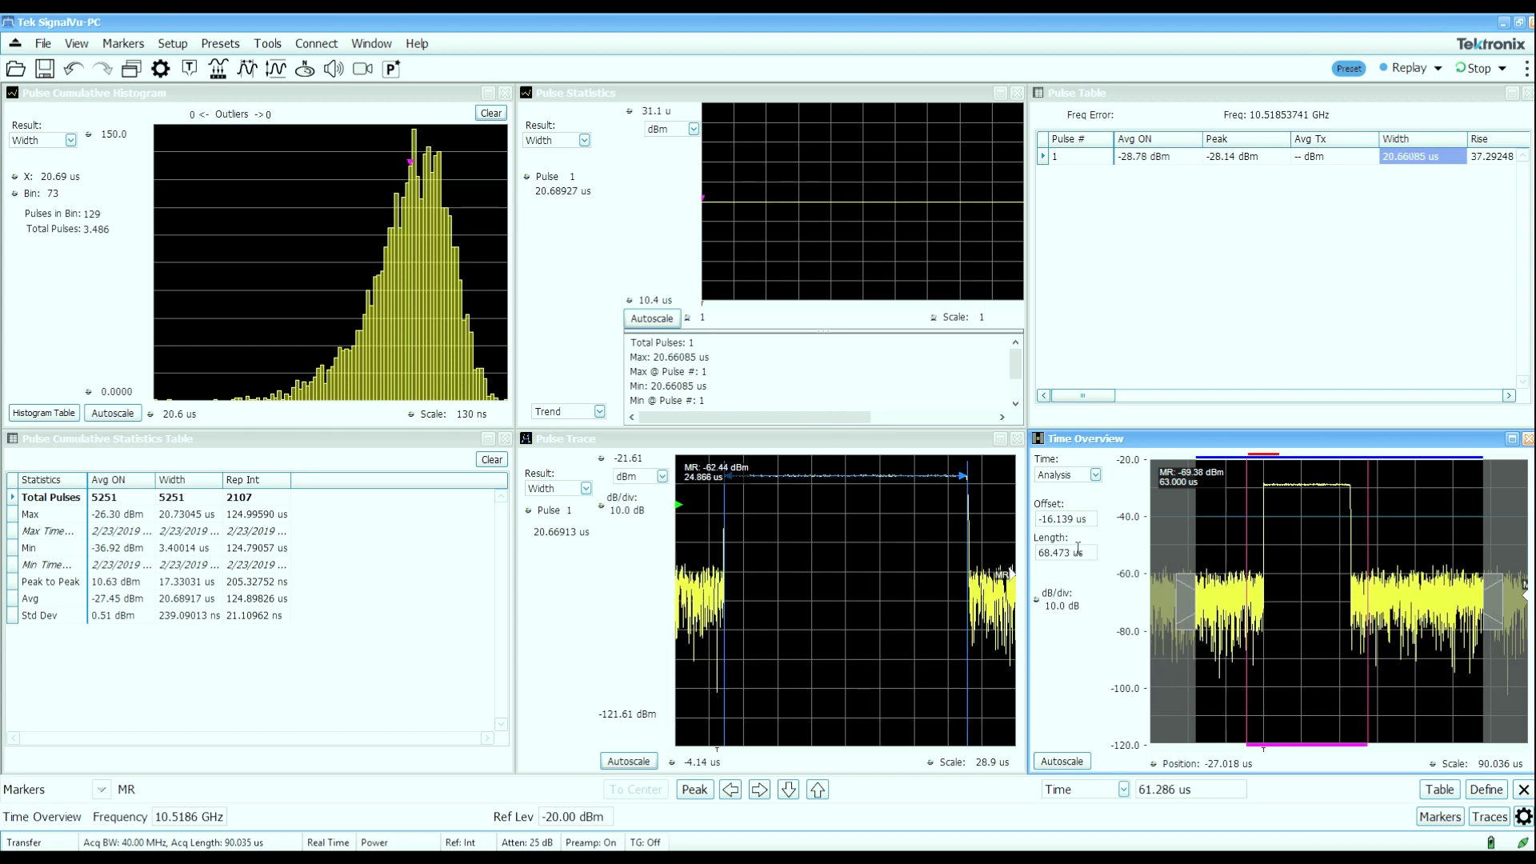
# Set the Time Overview analysis length to 5 ms, then to 10 ms.
pyautogui.write('5 ms')
pyautogui.press('Return')
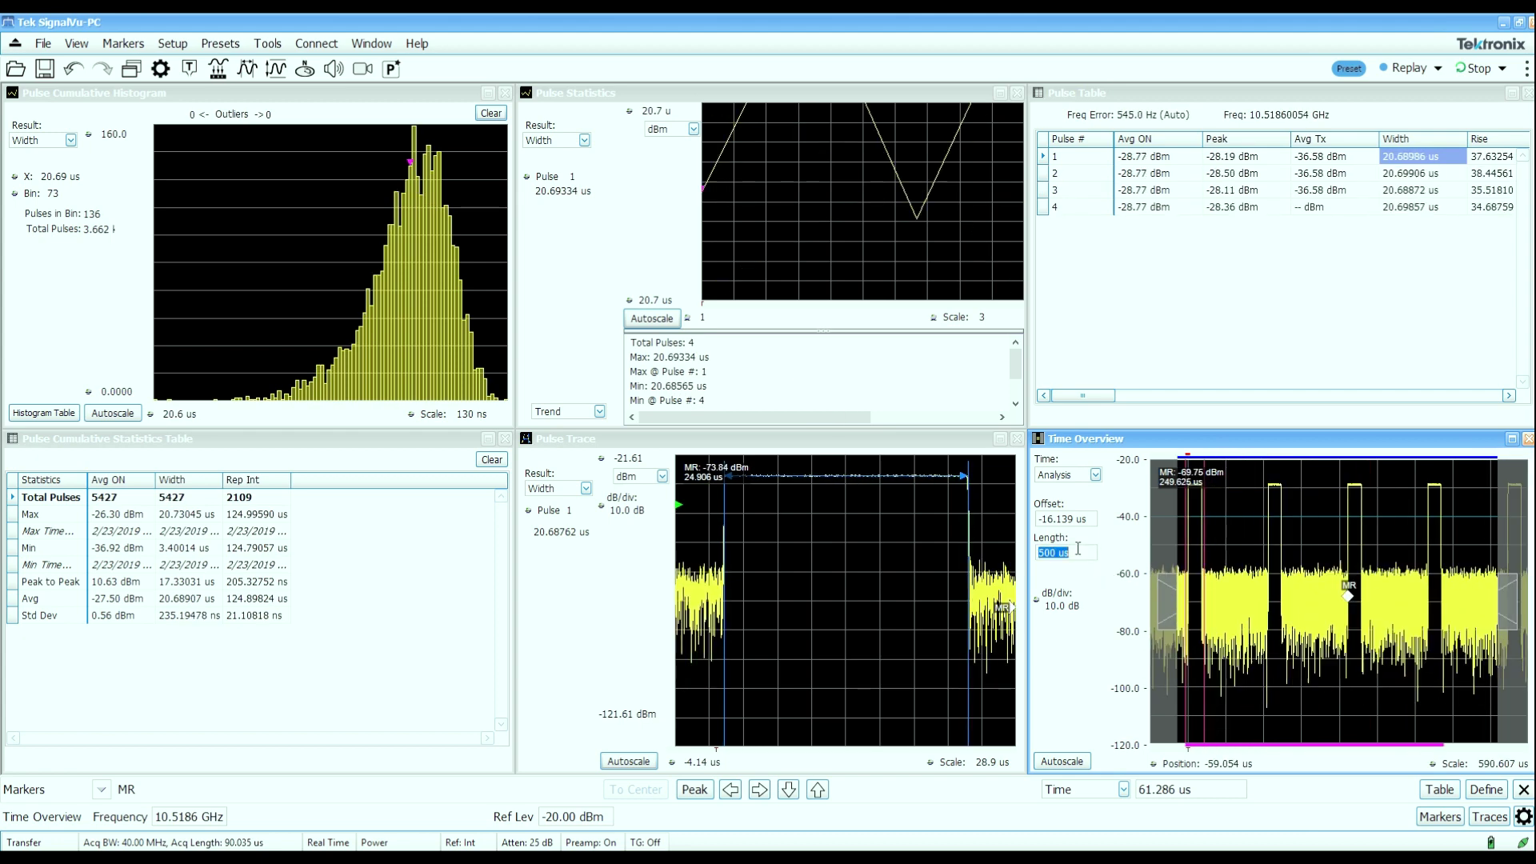
pyautogui.write('10 ms')
pyautogui.press('Return')
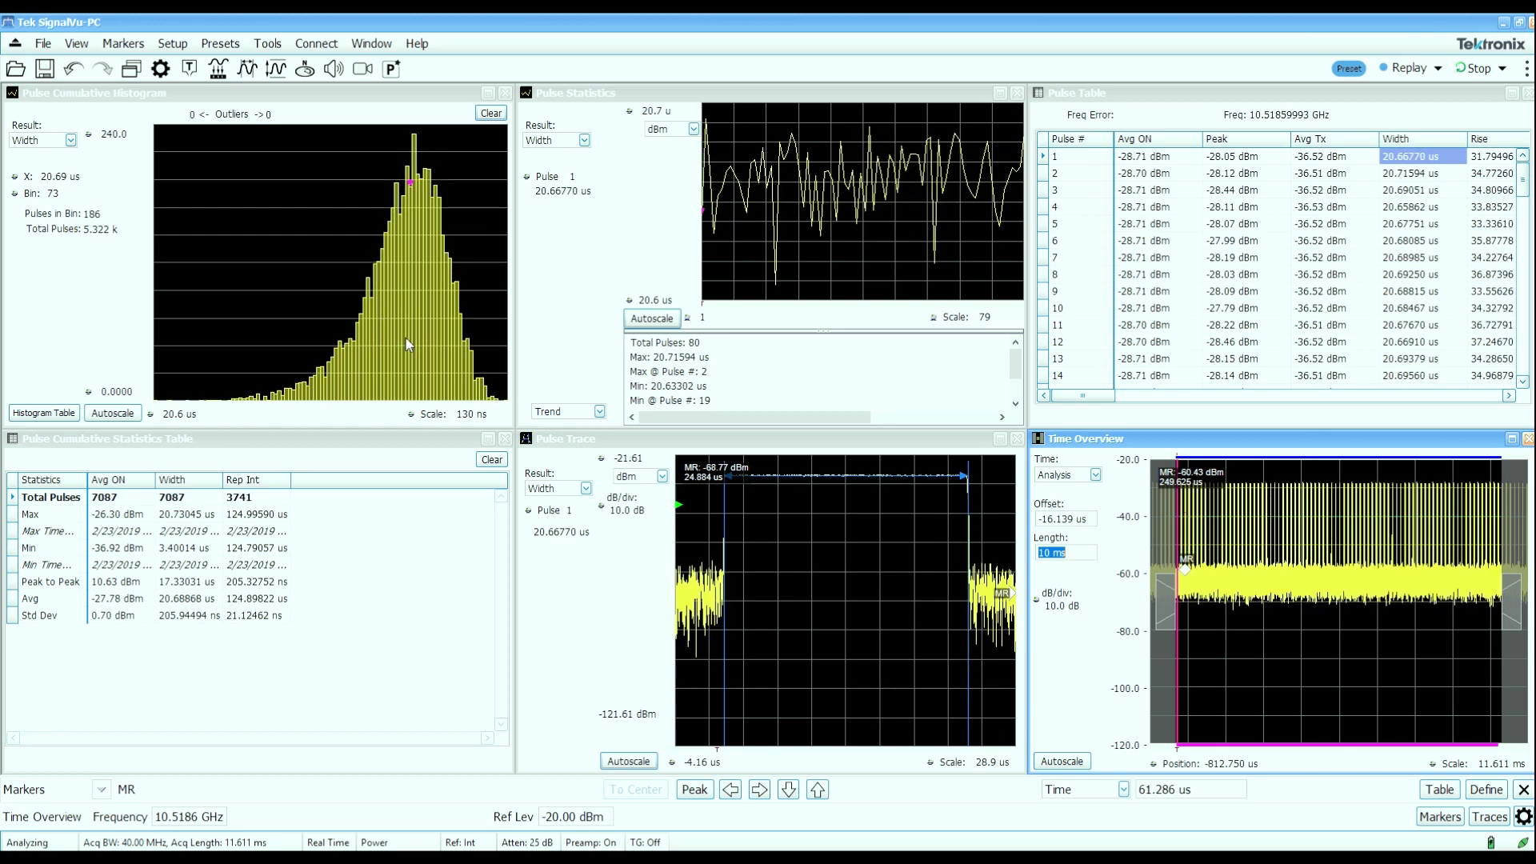
pyautogui.click(131, 68)
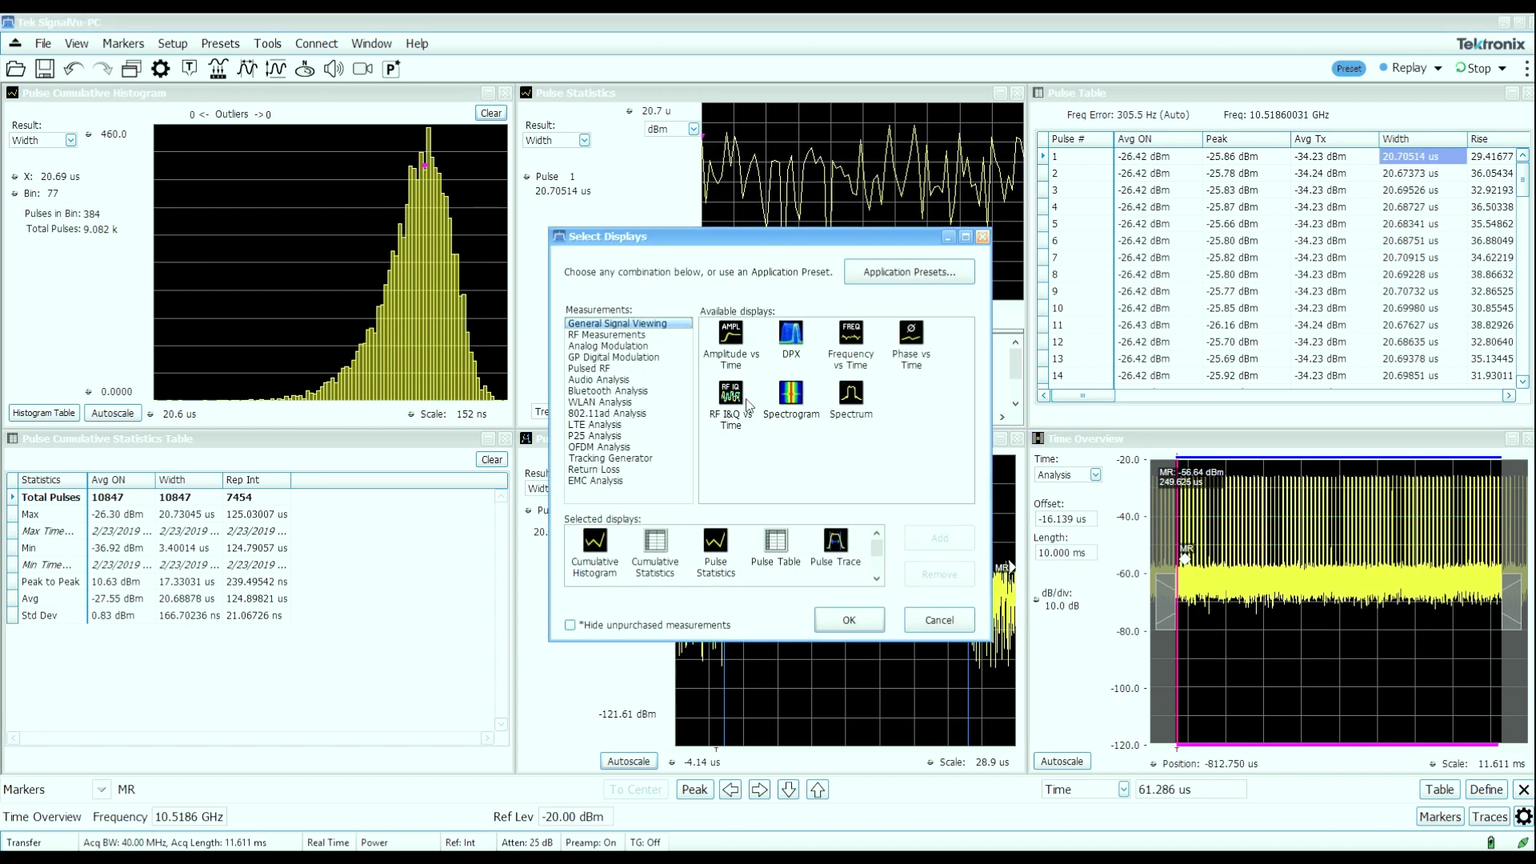
# Confirm the display selection to open the DPX Spectrum window.
pyautogui.click(860, 618)
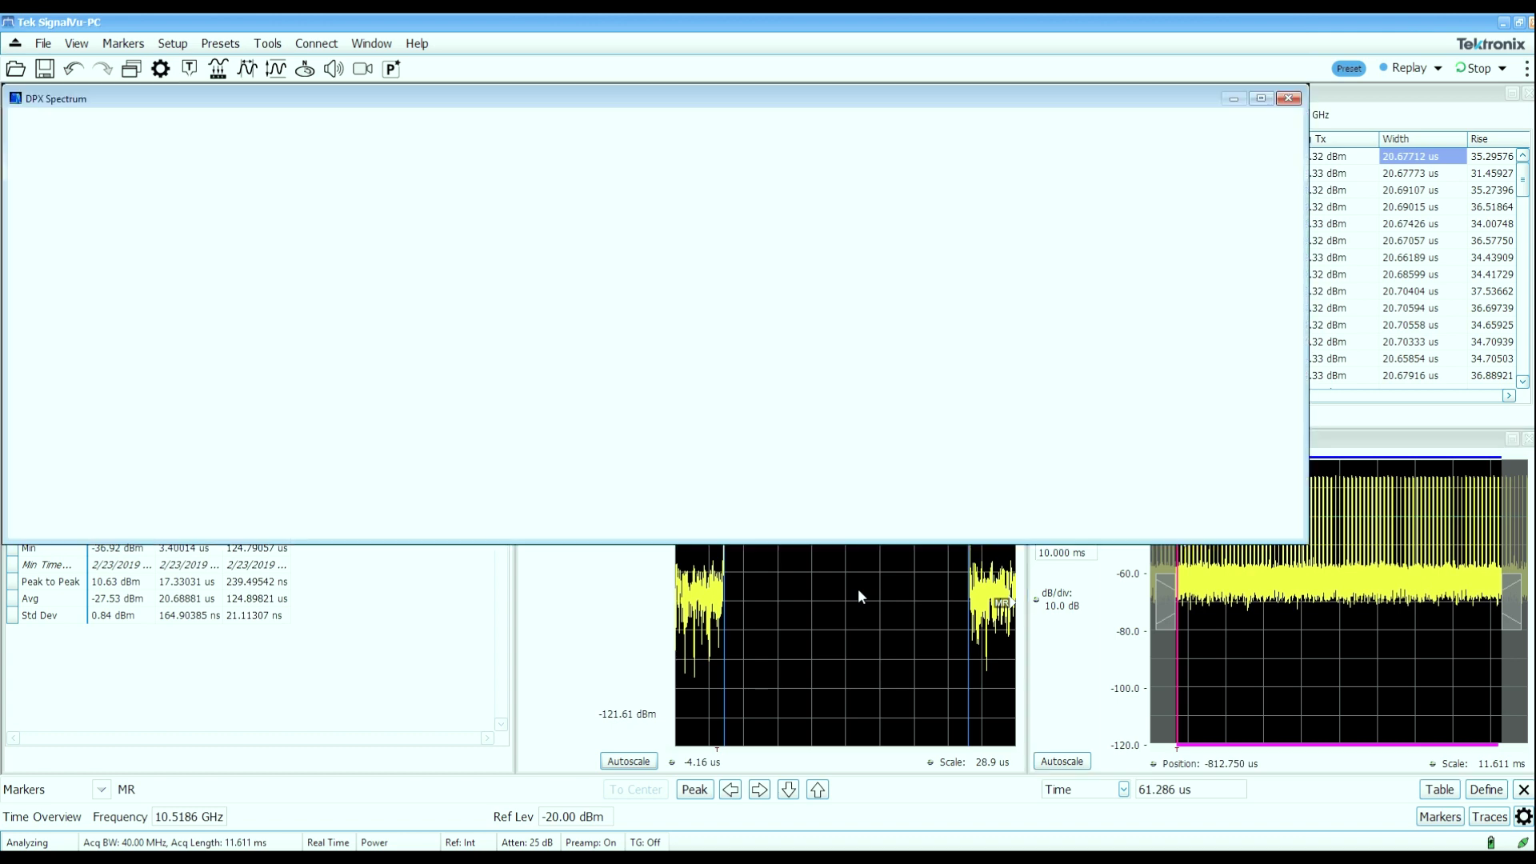